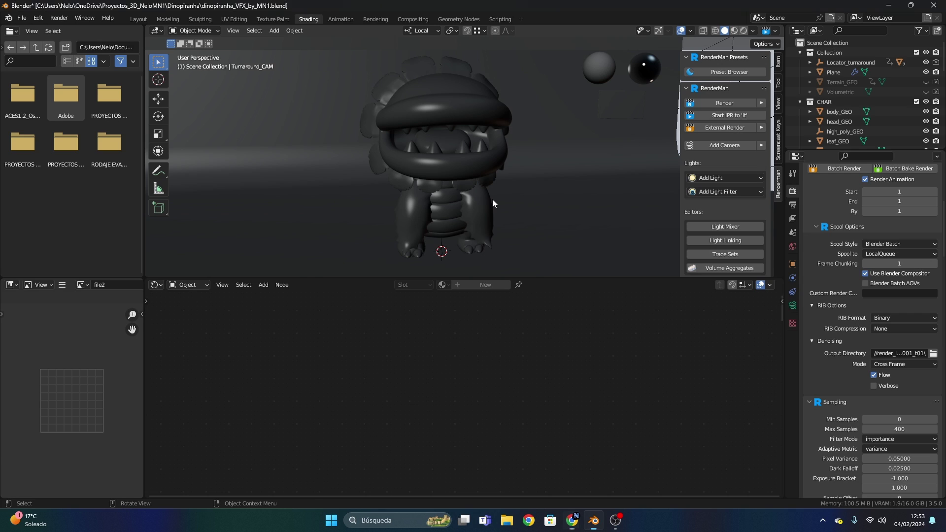
Add a RenderMan preset from the Presets list to center_body_MAT, wiring a PxrSurface into its output
key("shift+a")
mouse_move(457, 195)
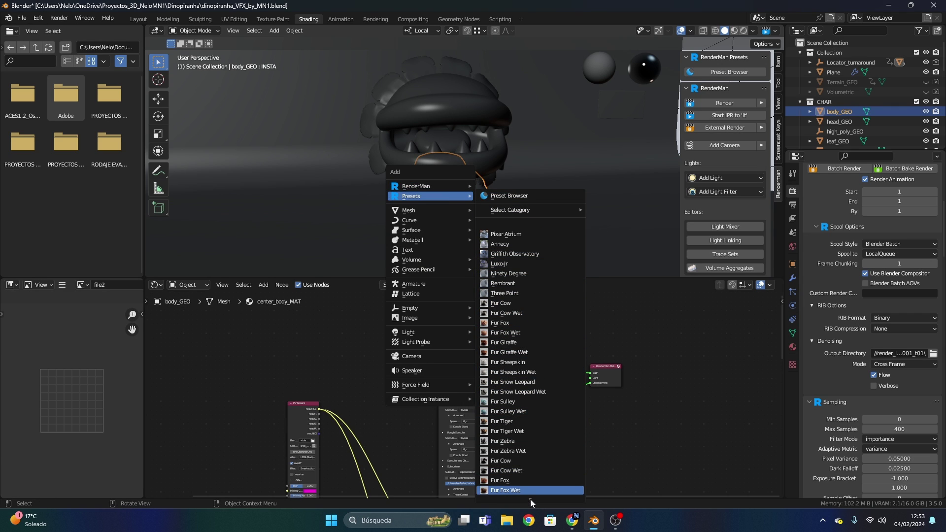
mouse_move(531, 497)
scroll(532, 498, "down", 8)
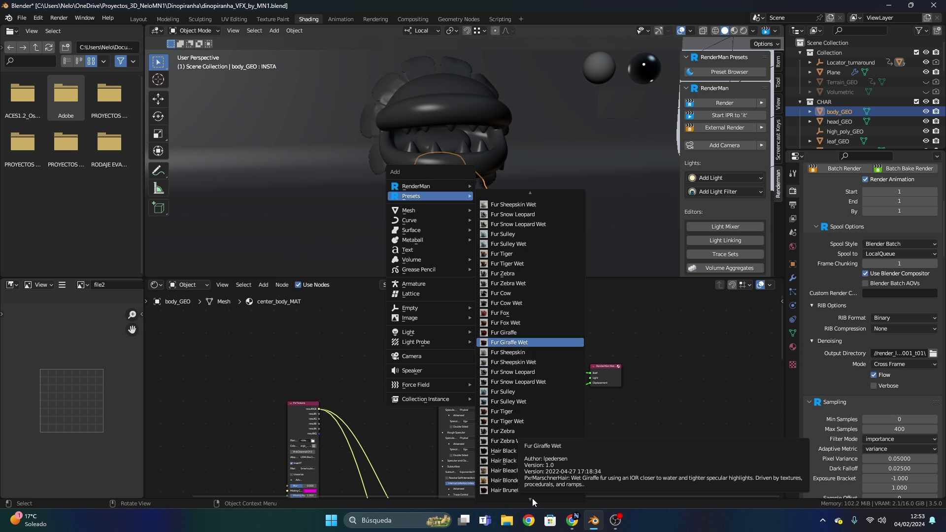
scroll(532, 499, "down", 9)
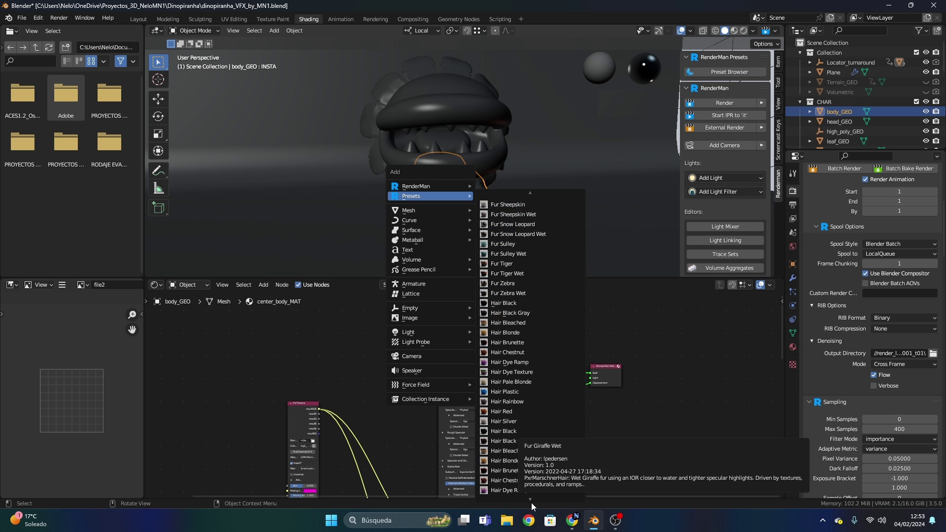
scroll(531, 503, "down", 10)
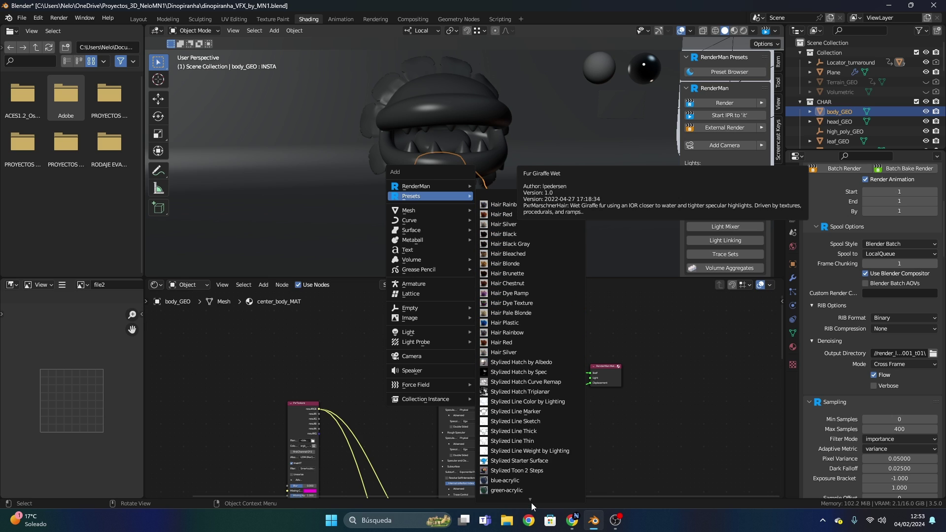
scroll(531, 502, "down", 10)
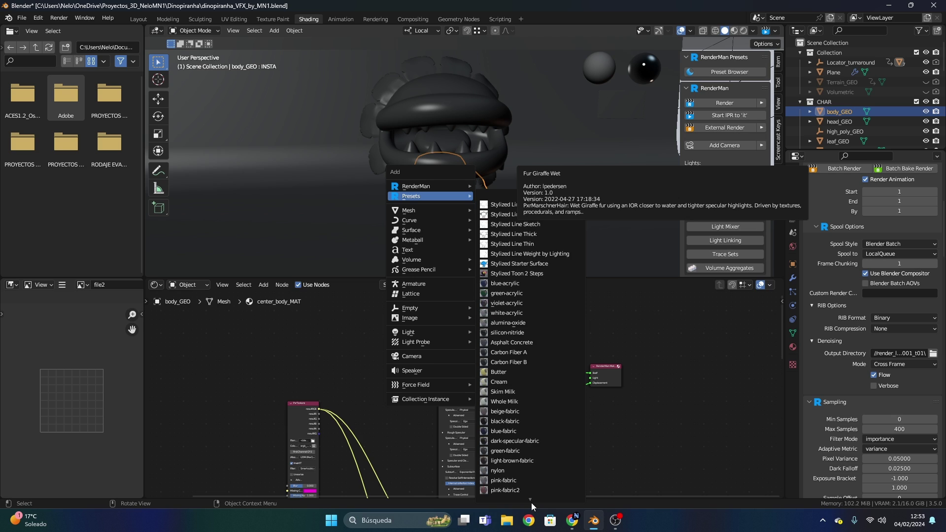
scroll(531, 503, "down", 5)
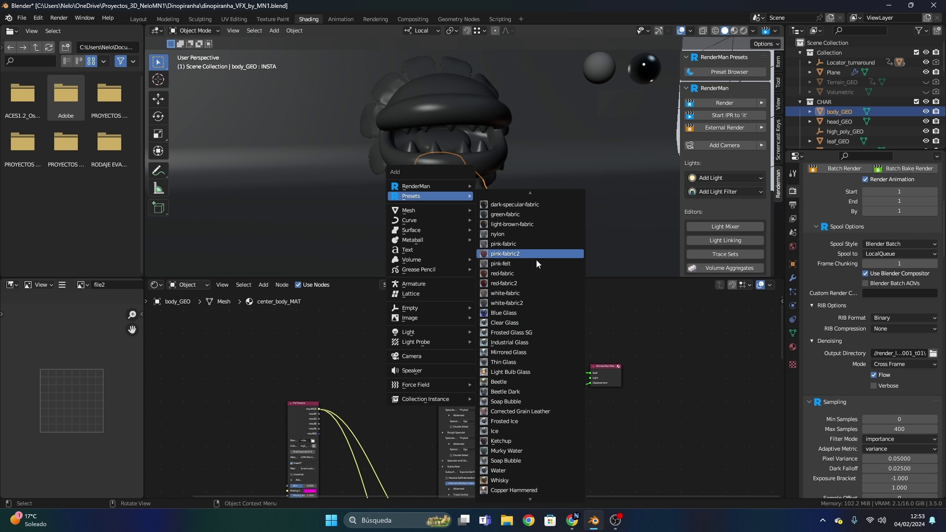
scroll(522, 266, "up", 10)
scroll(521, 262, "up", 5)
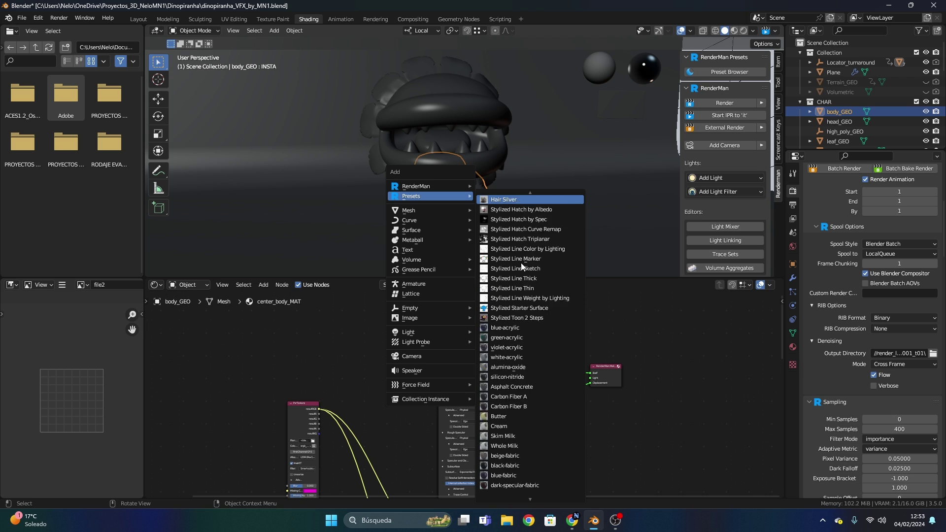
left_click(521, 258)
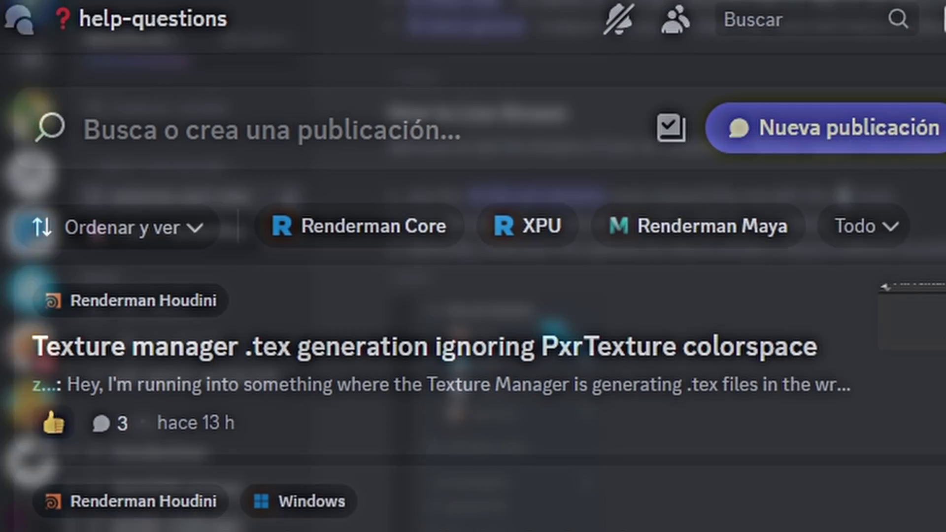
Scroll the Discord help-questions posts to a thread with a rendered portrait and sampling settings
scroll(169, 433, "down", 10)
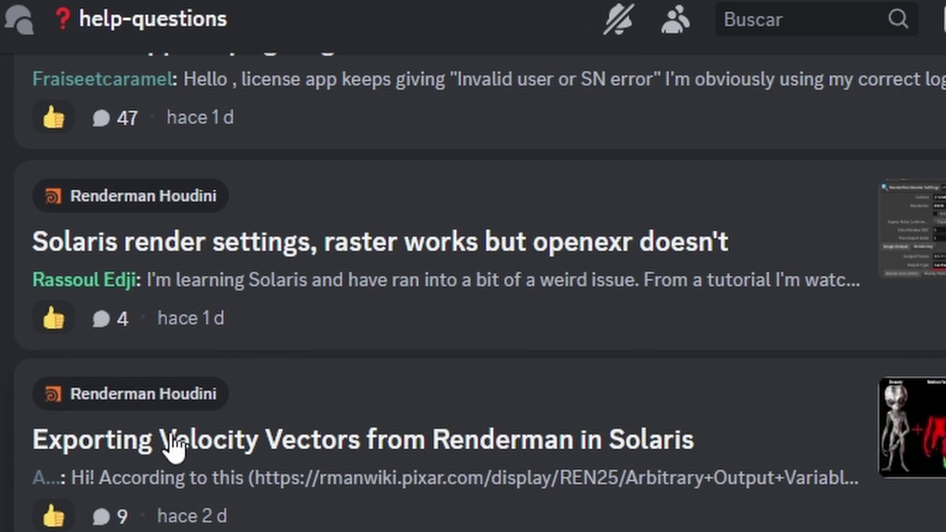
scroll(170, 444, "down", 15)
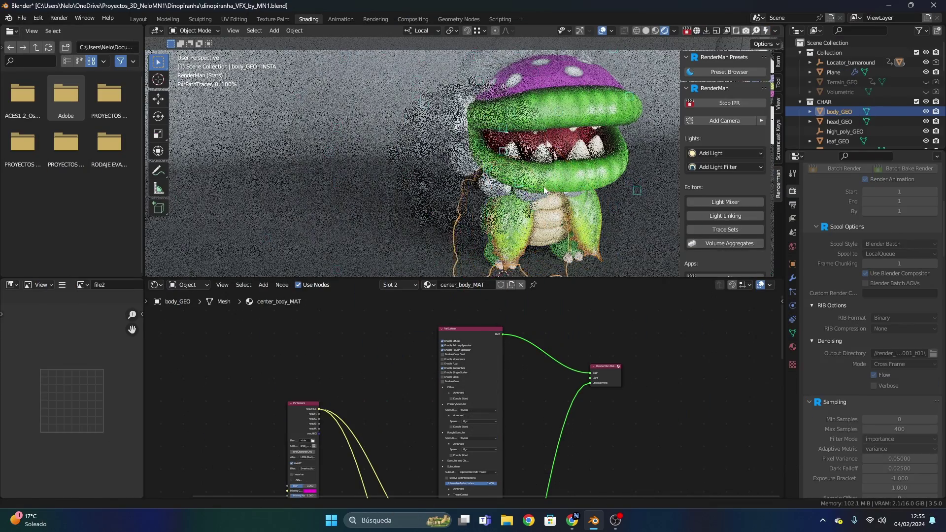
Select the leaf_GEO petals and switch the viewport to Solid shading, ending the live RenderMan preview
middle_click_drag(544, 188, 501, 181)
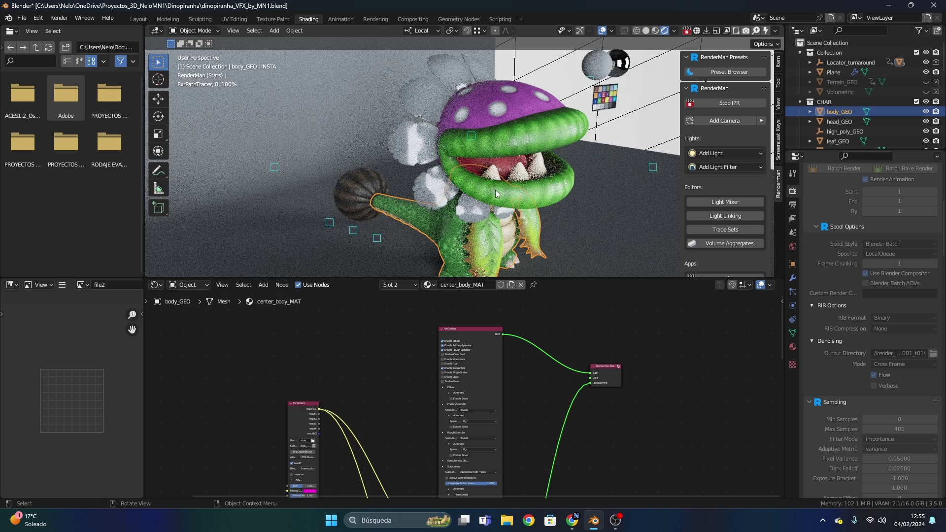
left_click(401, 161)
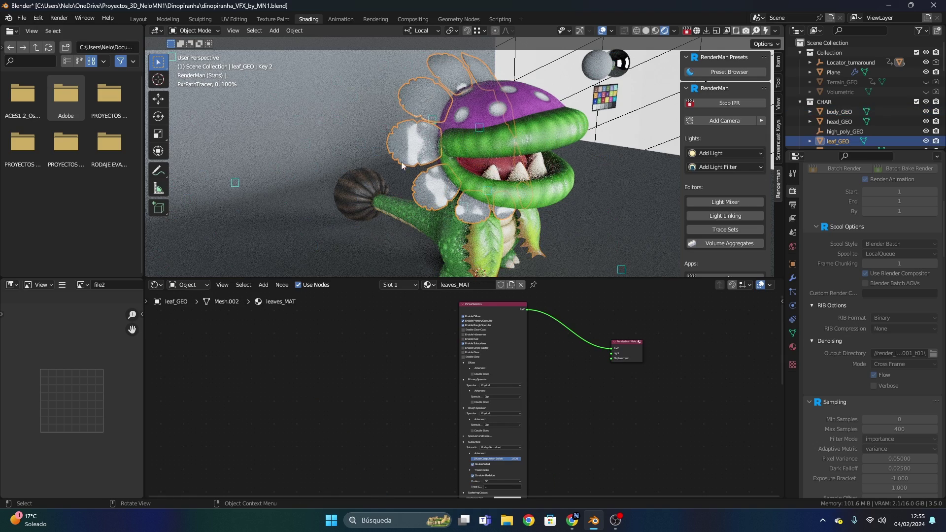
scroll(414, 152, "up", 4)
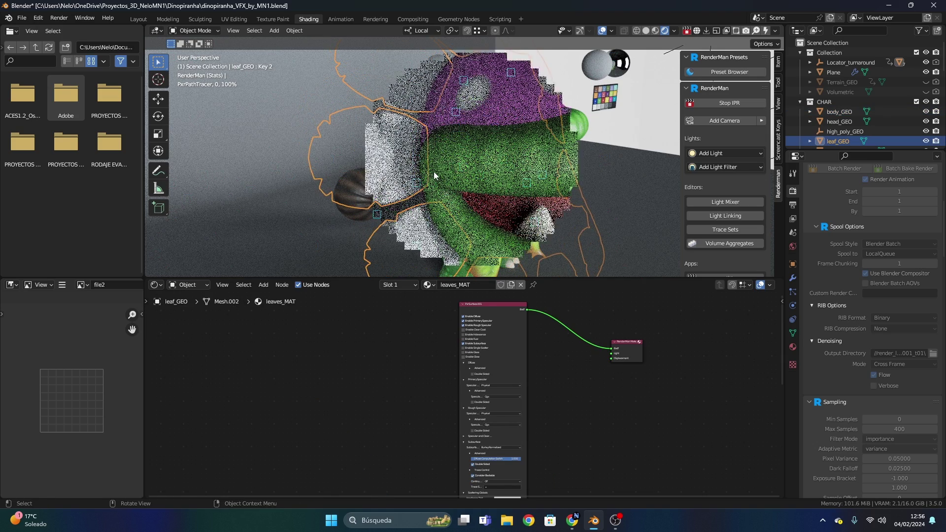
scroll(434, 172, "down", 5)
key("z")
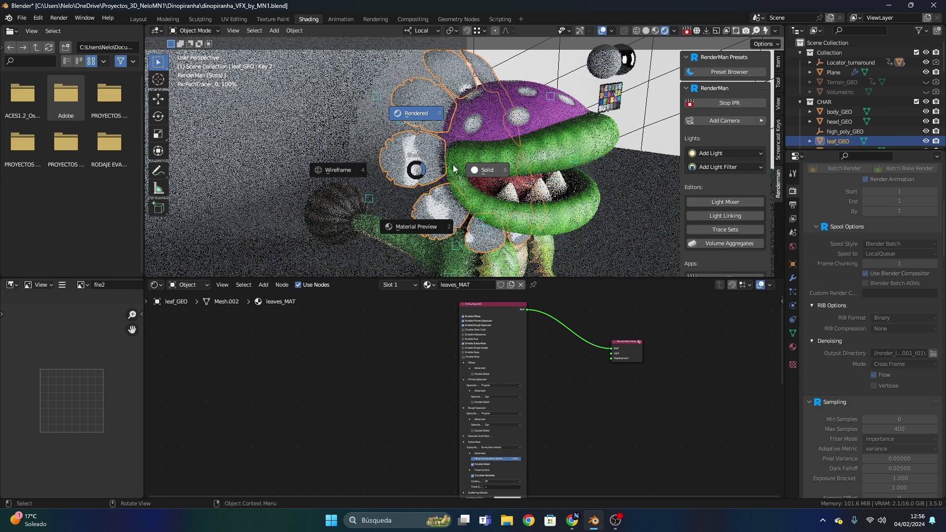
left_click(453, 169)
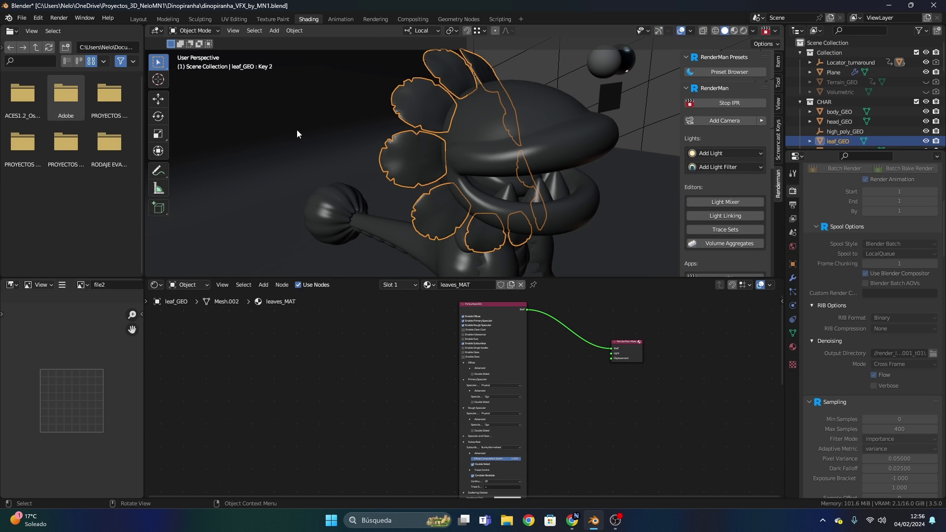
left_click(33, 19)
left_click(52, 160)
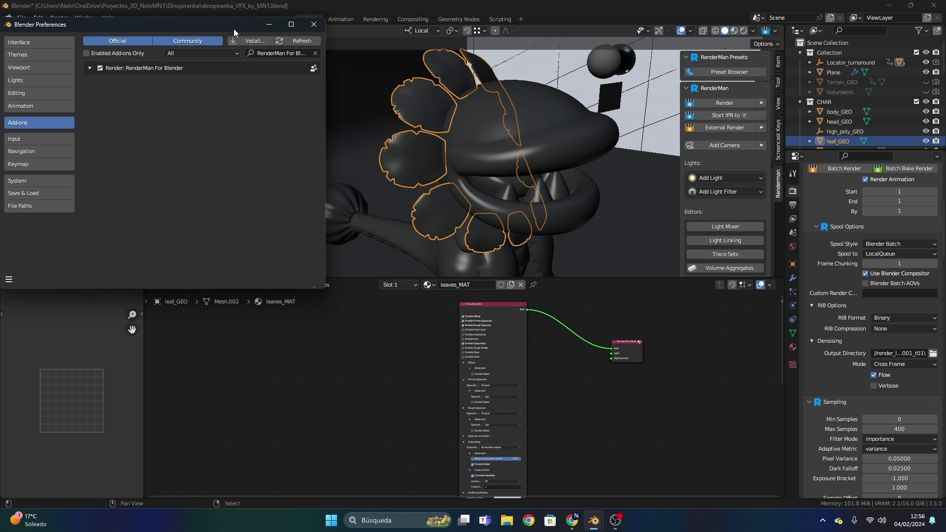
left_click(312, 25)
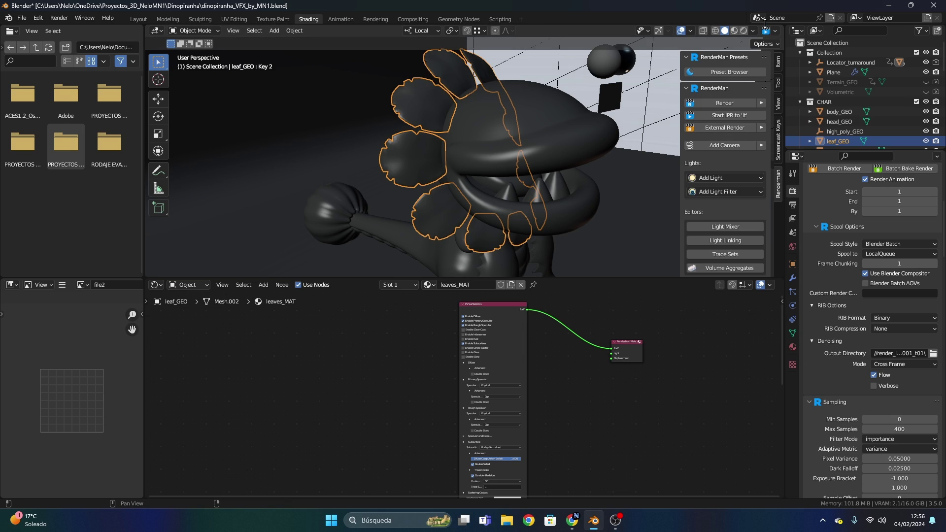
Switch the RenderMan renderer from RIS to XPU
scroll(871, 255, "up", 10)
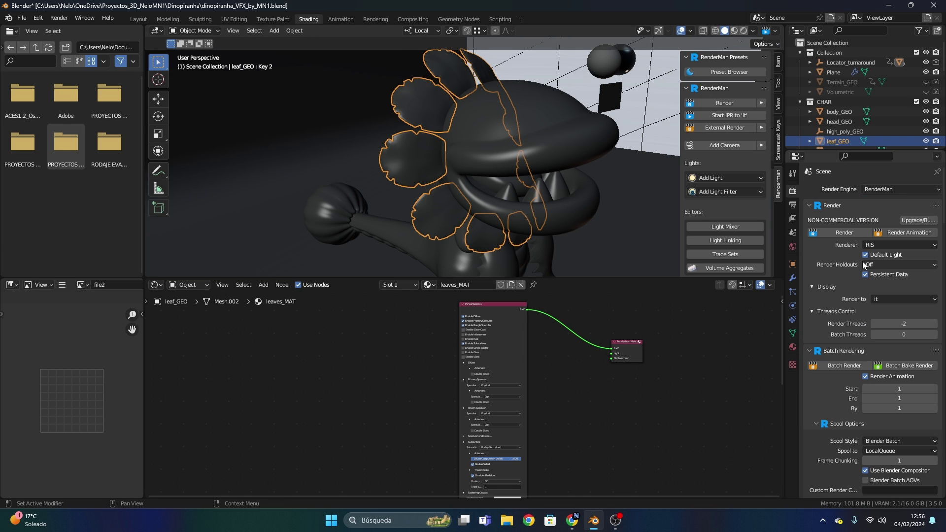
left_click(878, 244)
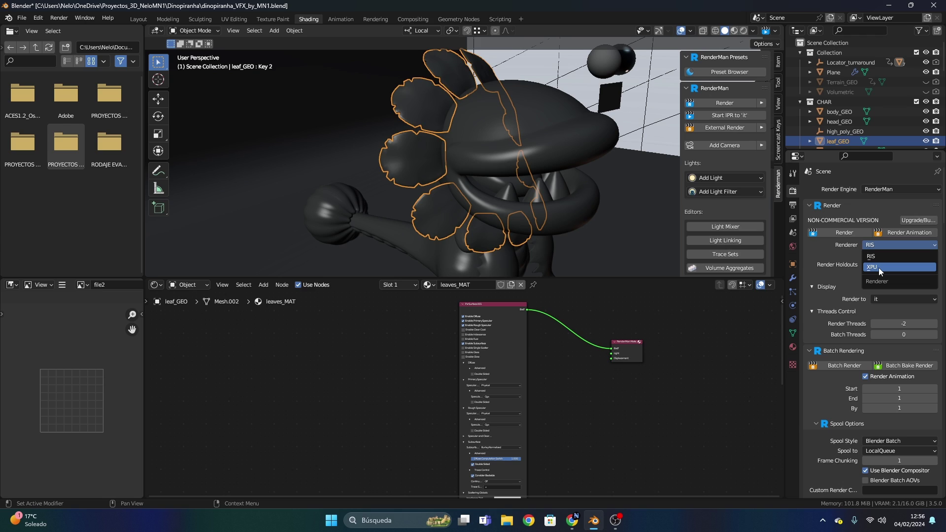
left_click(870, 256)
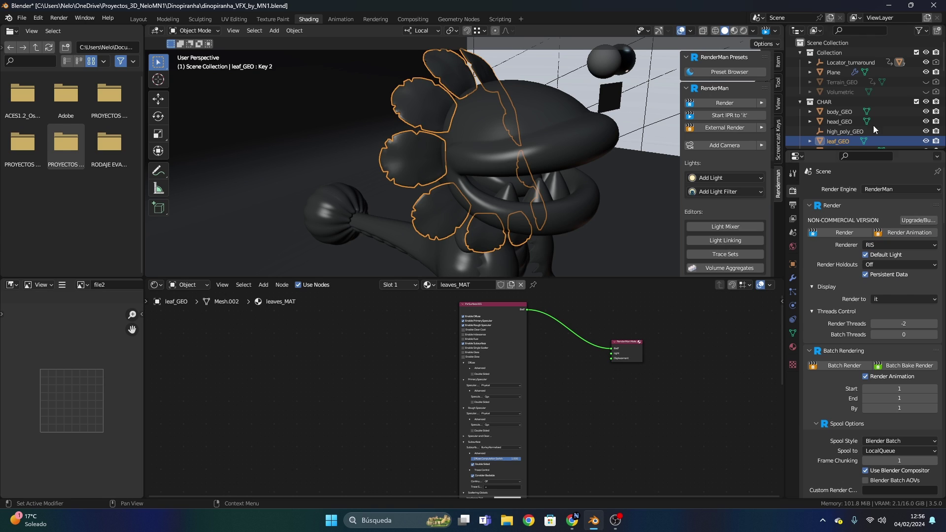
left_click(886, 247)
left_click(882, 274)
Run XPU on the GPU using the NVIDIA GeForce RTX 4080, with the Optix viewport denoiser enabled
left_click(776, 32)
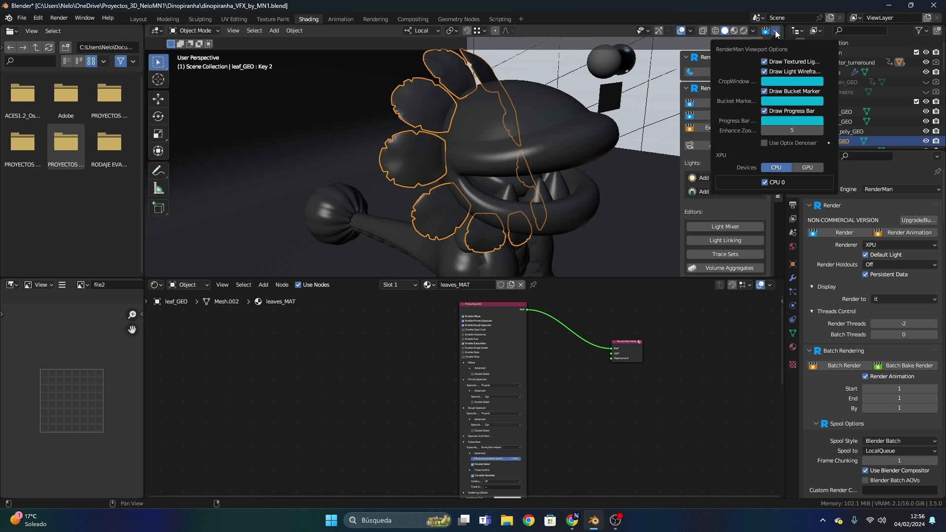
mouse_move(769, 33)
left_click(797, 167)
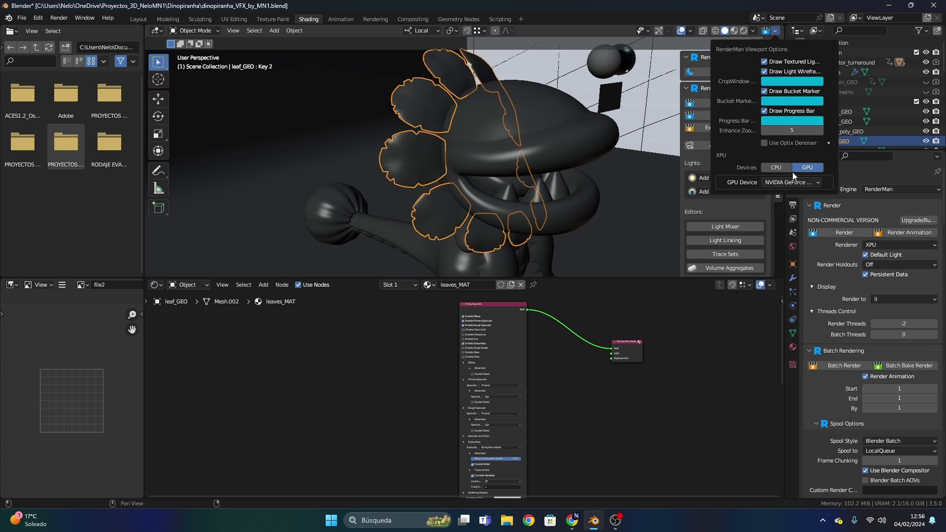
left_click(781, 182)
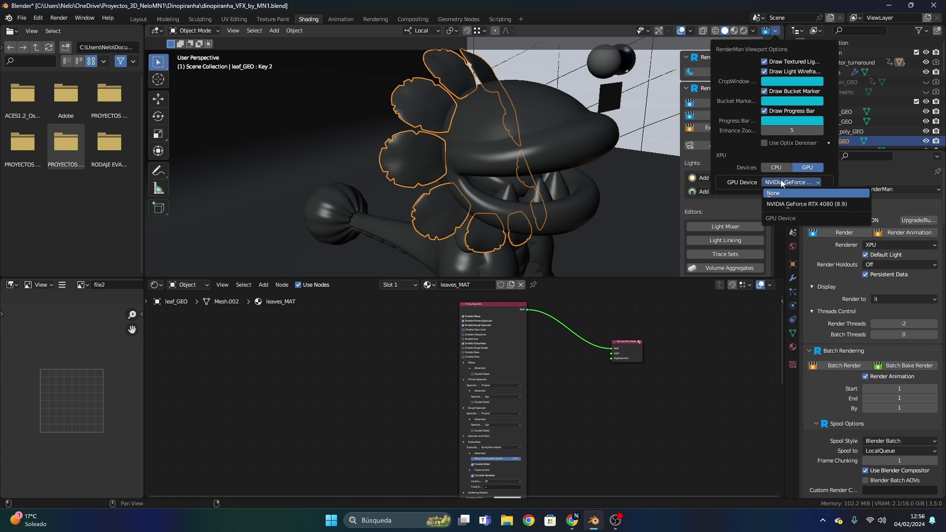
left_click(798, 204)
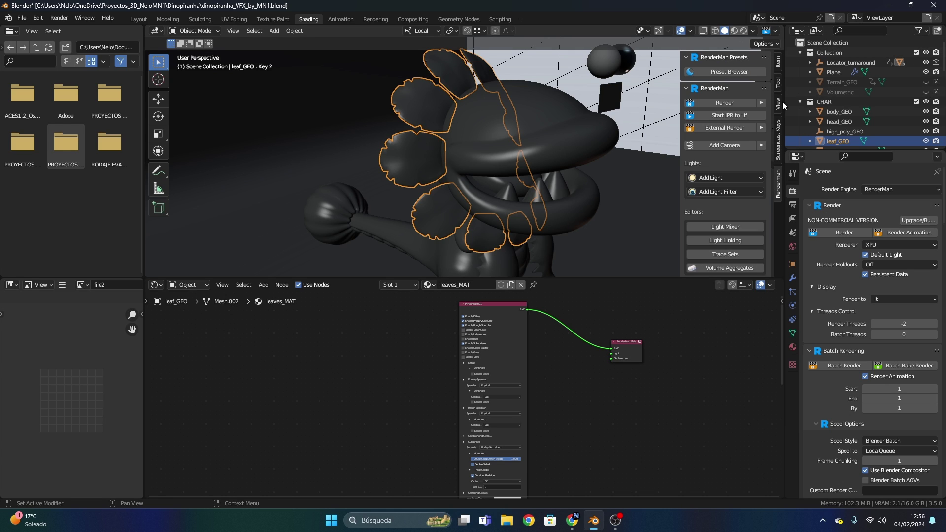
left_click(777, 31)
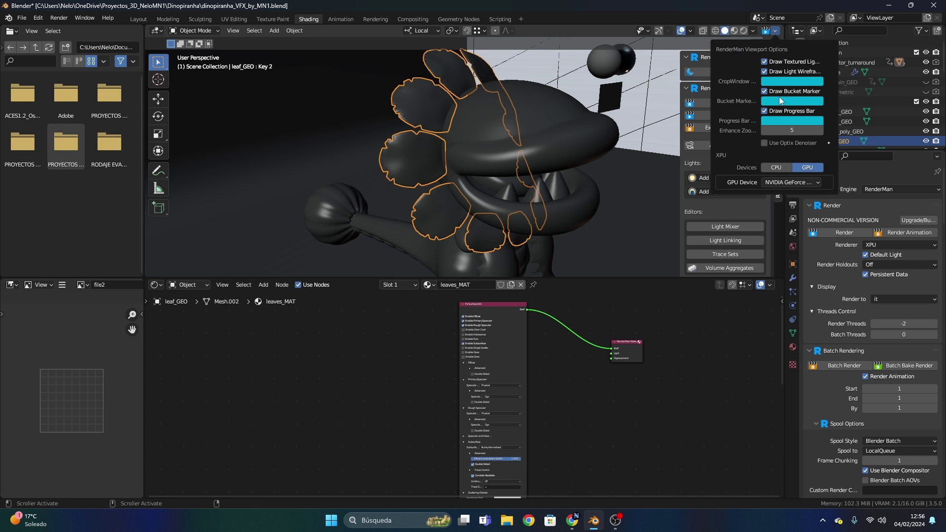
left_click(767, 143)
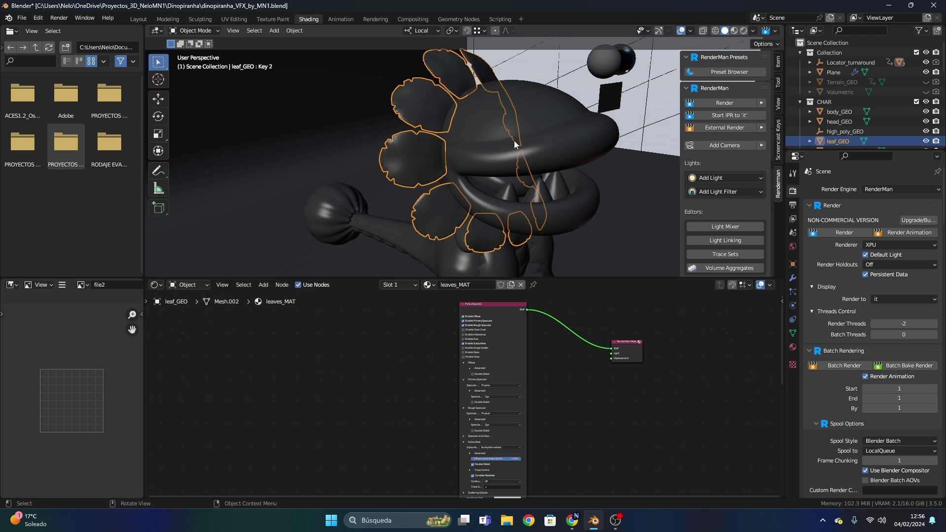
left_click(776, 31)
left_click(885, 299)
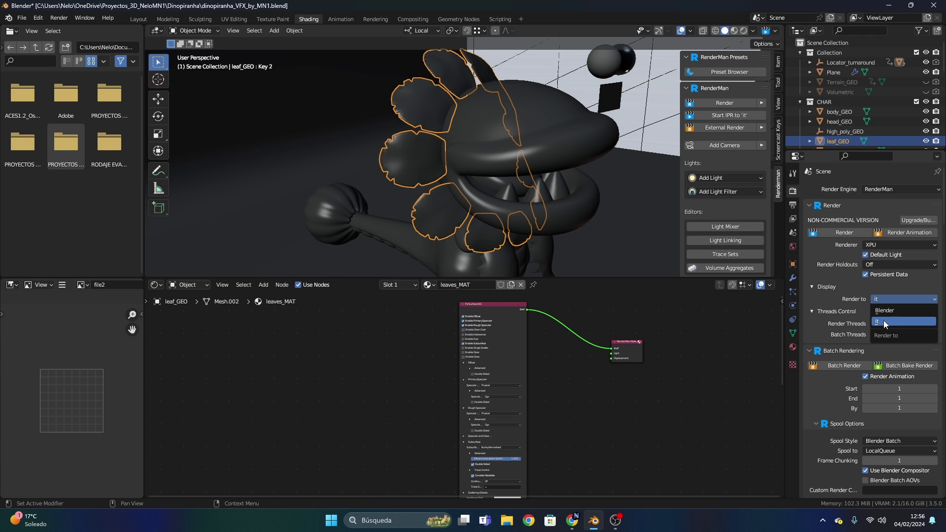
Send final renders to the 'it' viewer, then bring up the View Layer's RenderMan passes and AOVs
left_click(883, 320)
scroll(882, 304, "down", 2)
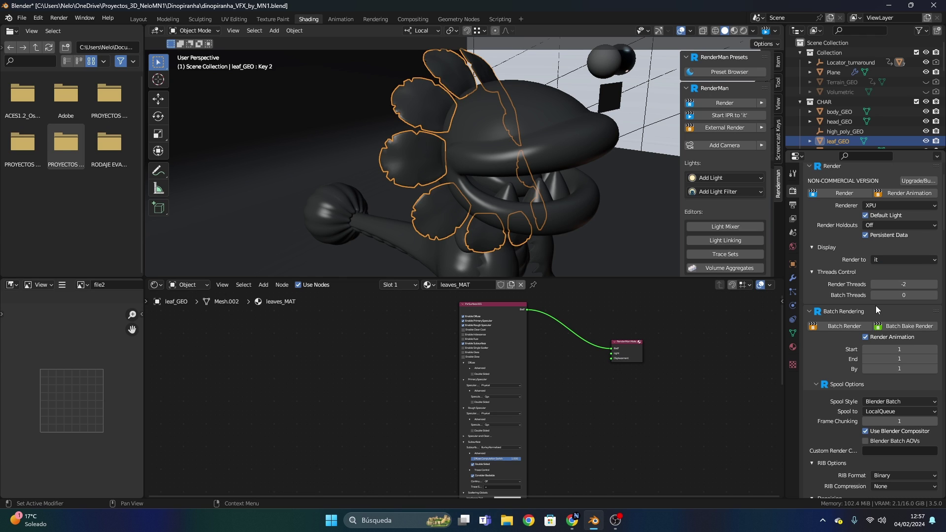
scroll(875, 305, "down", 2)
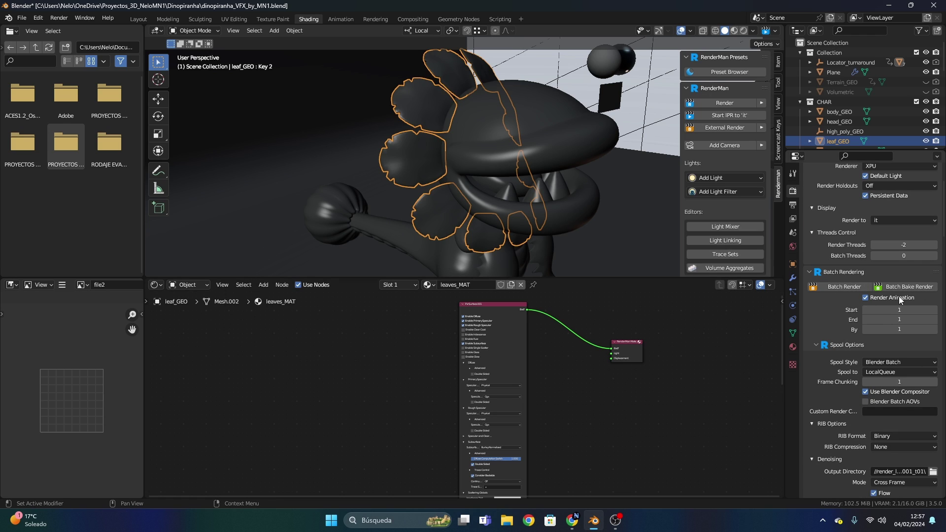
scroll(895, 235, "down", 2)
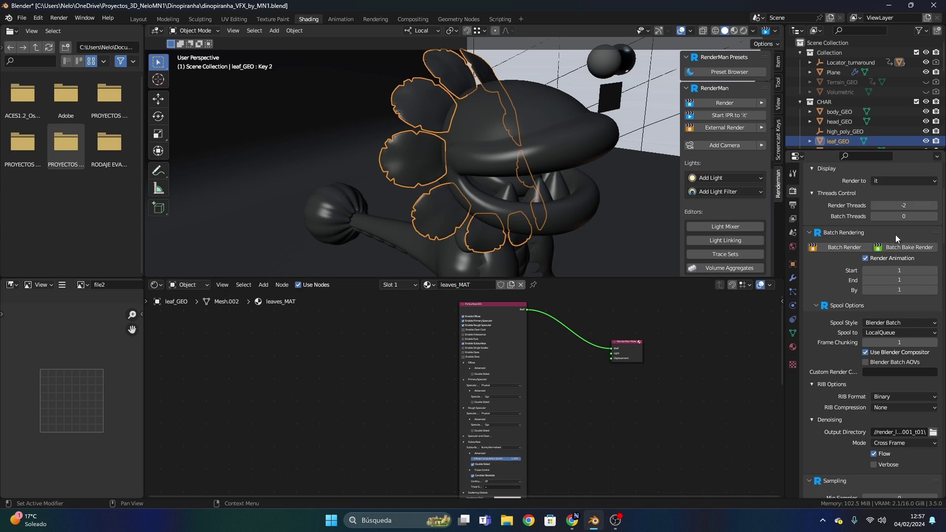
scroll(820, 395, "down", 2)
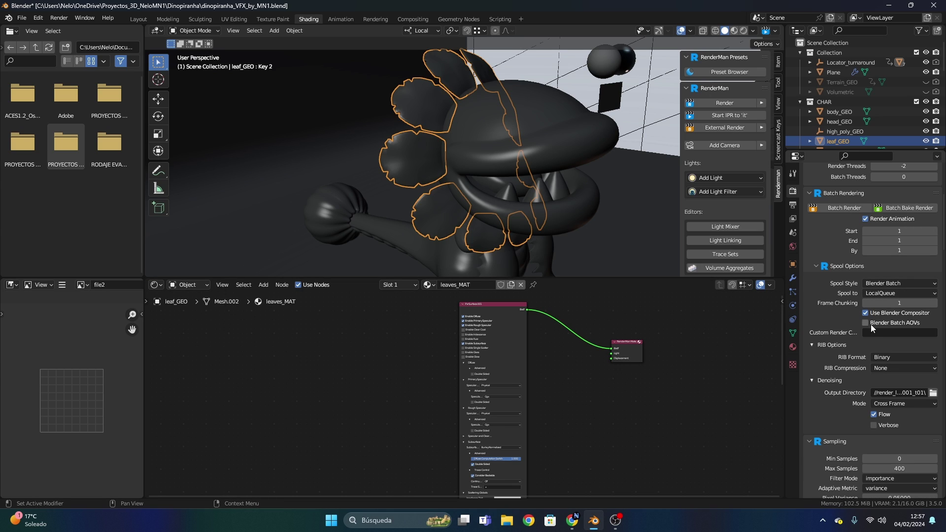
left_click(793, 218)
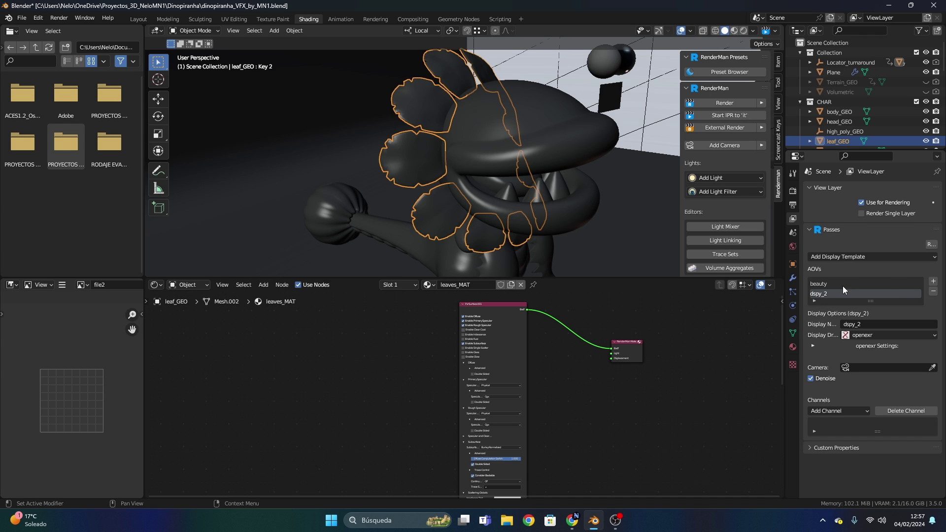
Add a dspy_3 AOV, leaving its openexr driver, empty camera and channel options unchanged
left_click(933, 282)
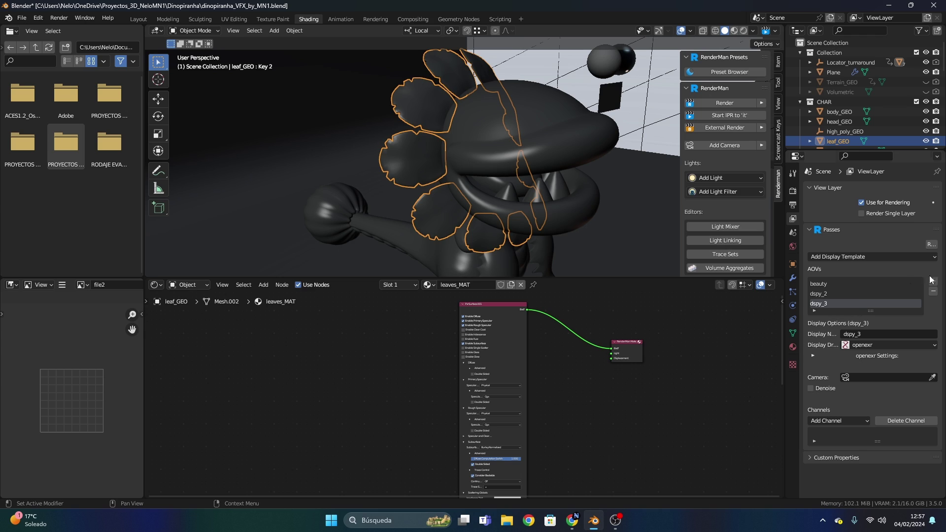
left_click(859, 345)
key("Escape")
left_click(860, 375)
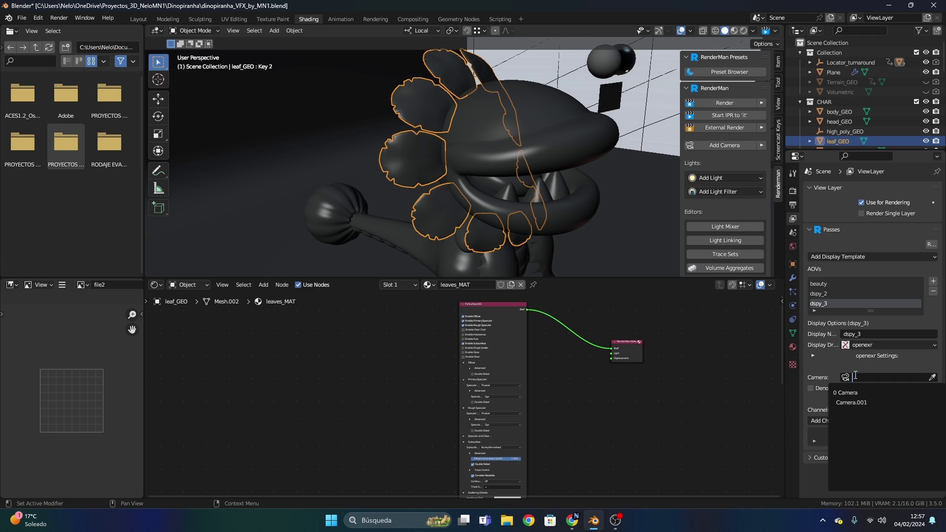
key("Escape")
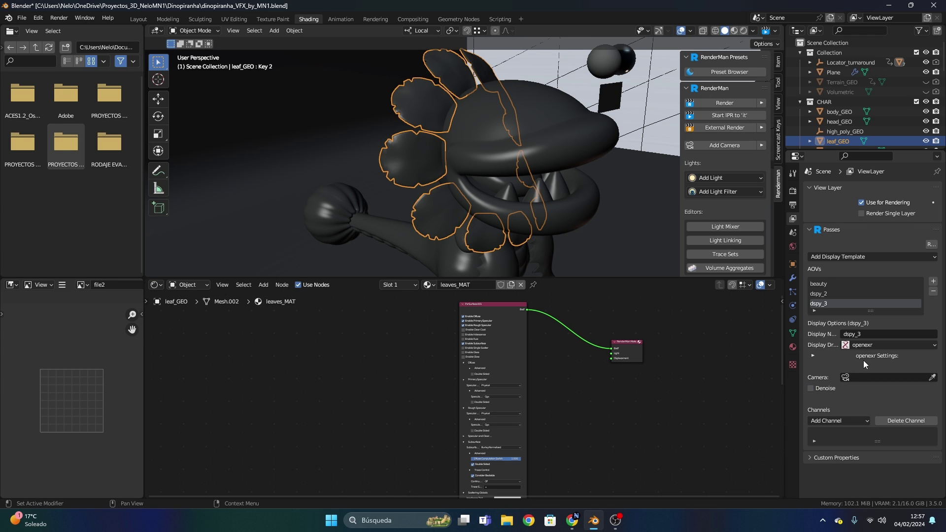
left_click(851, 419)
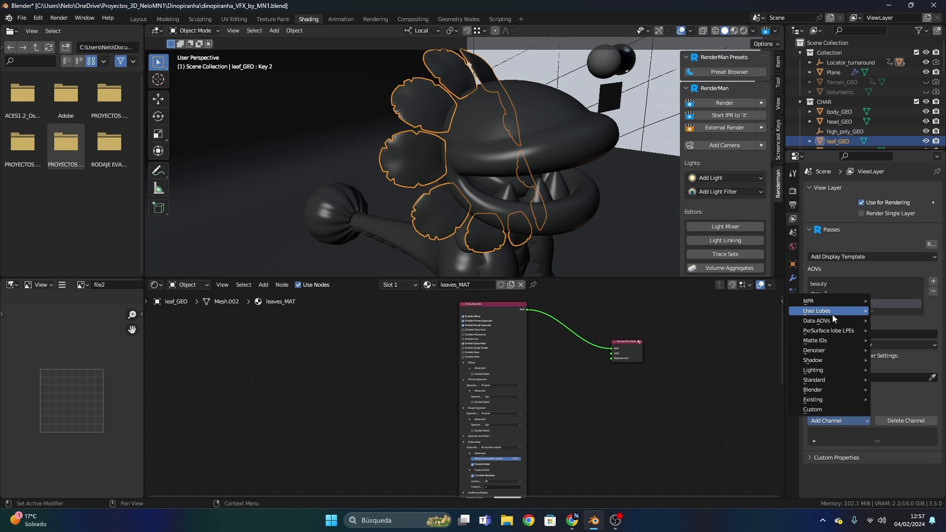
mouse_move(828, 390)
left_click(771, 321)
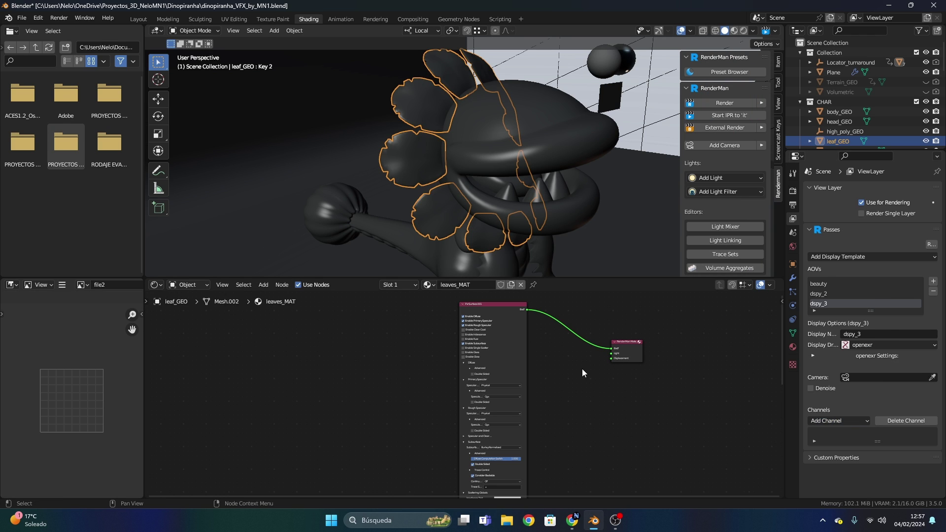
Frame the leaves_MAT shader nodes and try a node search for 'pxr', then cancel it
scroll(505, 190, "down", 8)
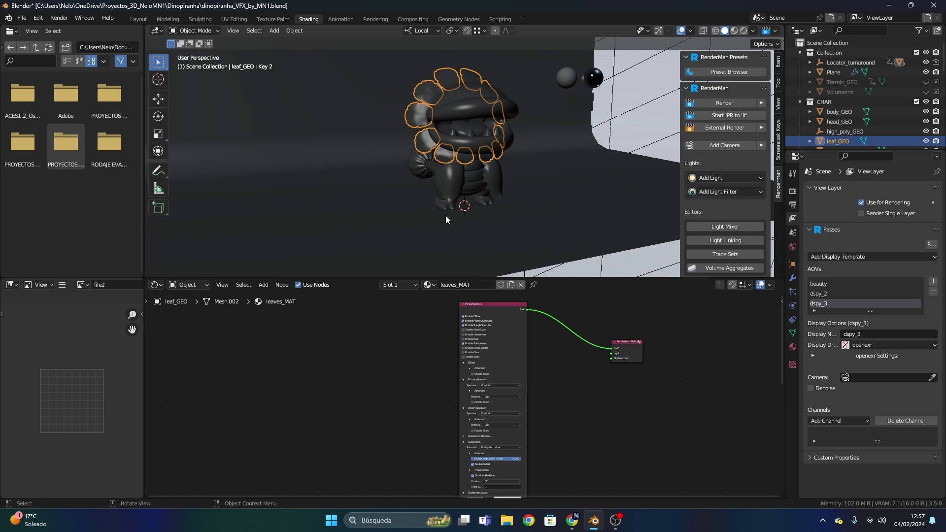
middle_click_drag(416, 314, 447, 365)
scroll(448, 362, "up", 2)
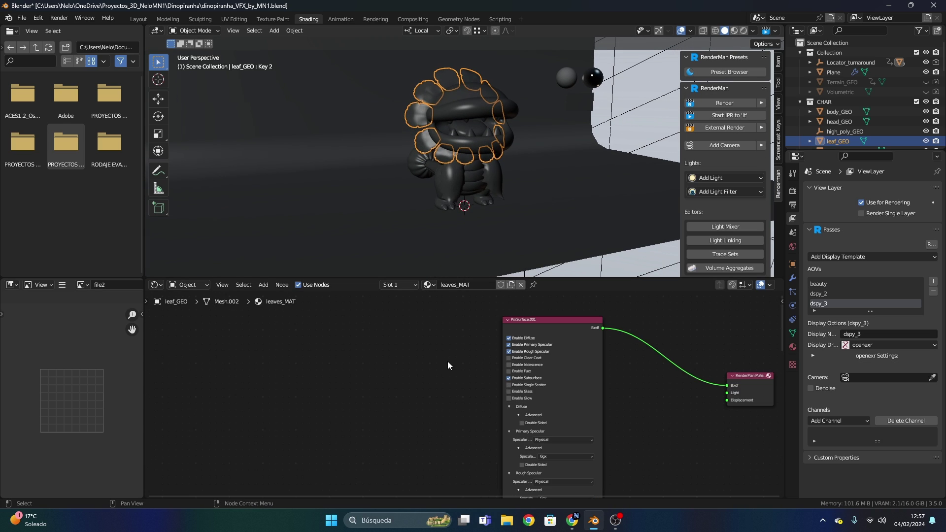
key("shift+a")
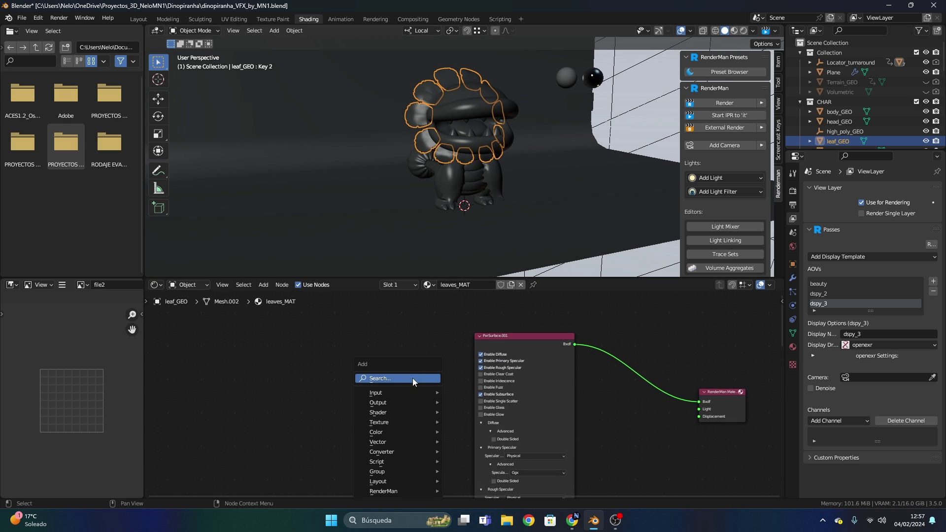
key("Escape")
key("shift+a")
left_click(420, 348)
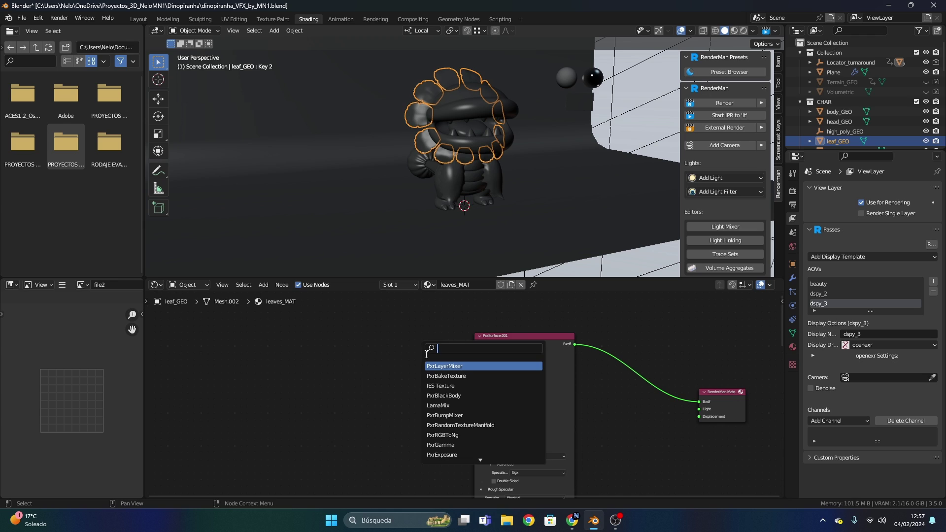
type("pxr")
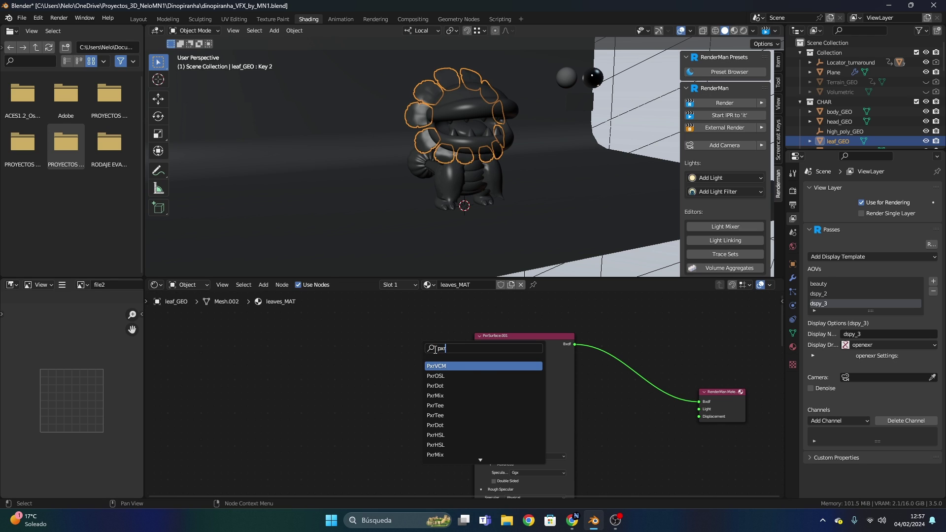
key("Escape")
Remove both old shader nodes and add a PxrDisney node via the 'pxrdisney' search
scroll(448, 341, "down", 2)
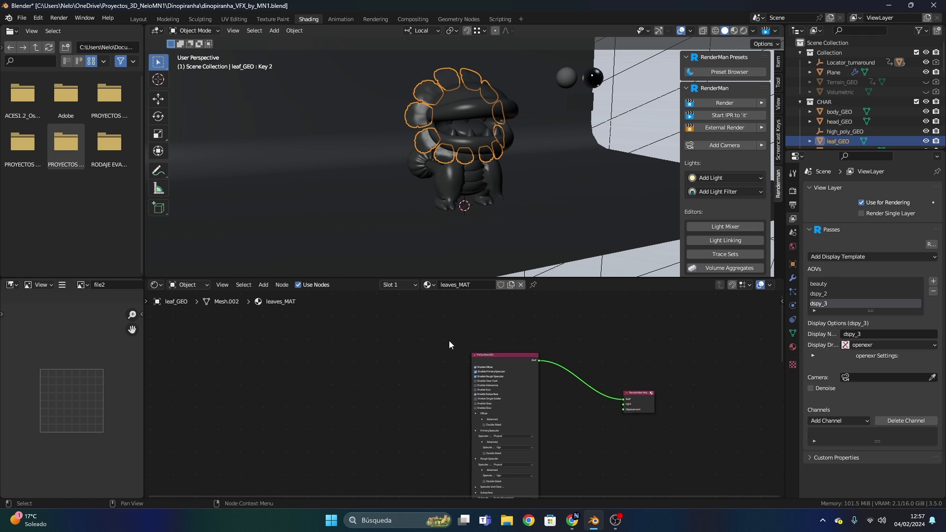
left_click_drag(439, 321, 782, 521)
scroll(508, 391, "up", 3)
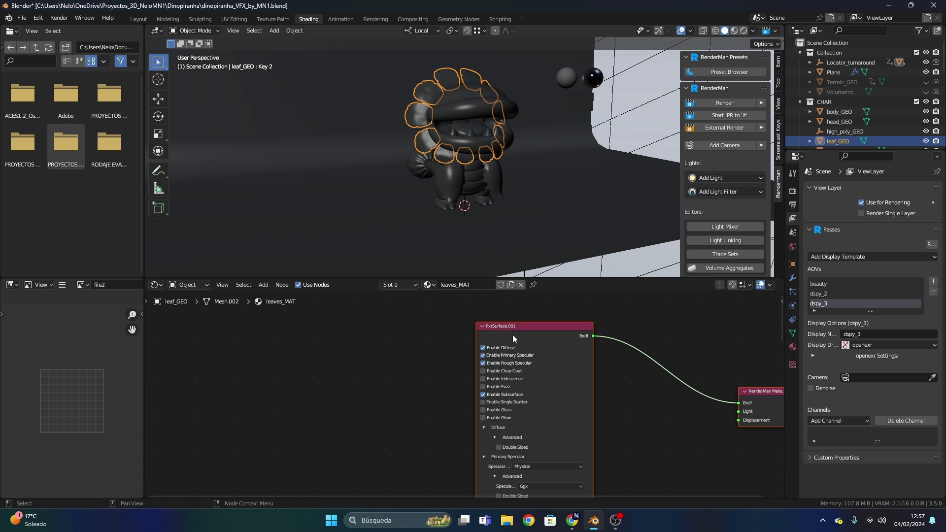
key("shift+a")
left_click(398, 349)
type("px")
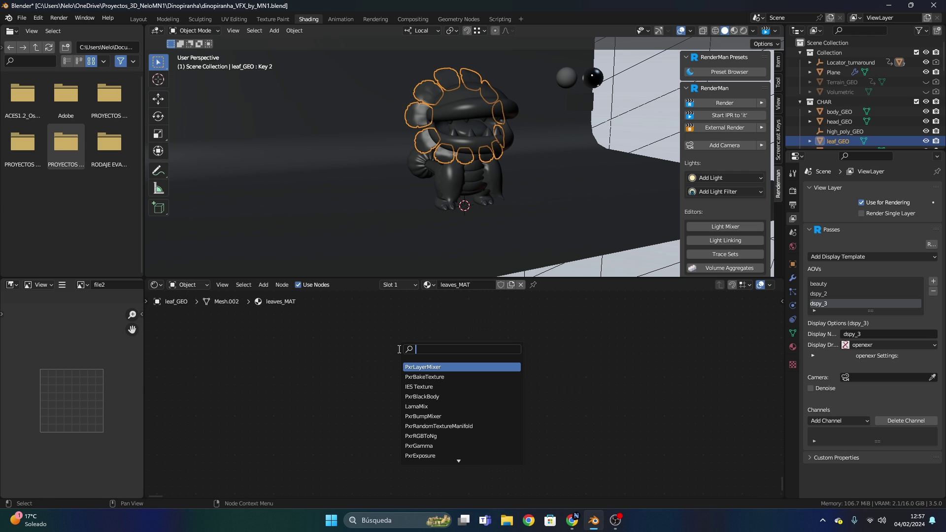
type("r")
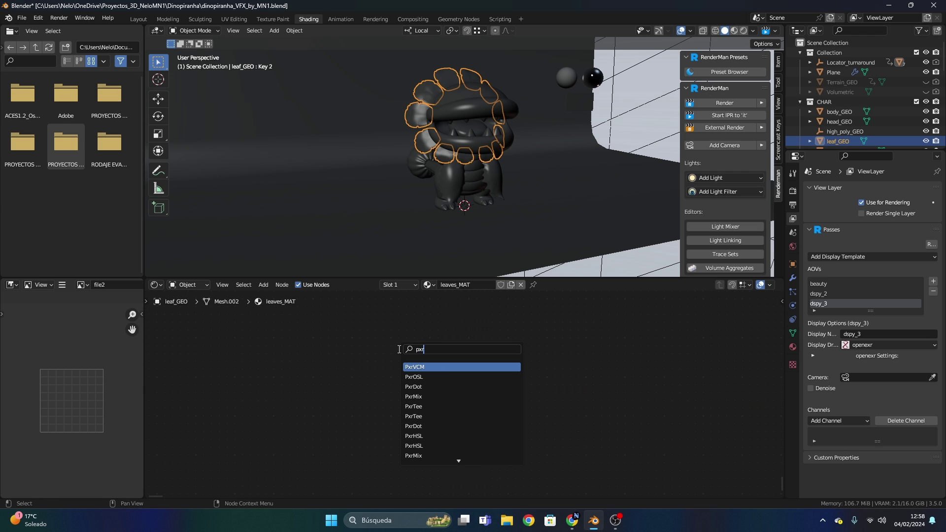
type("disney")
key("Return")
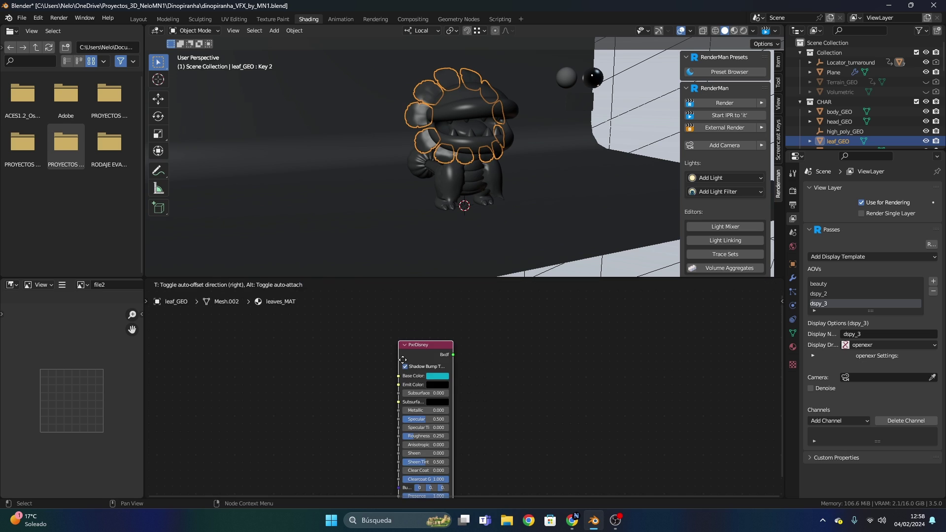
left_click(425, 358)
Move the PxrDisney node to the right and frame it in the shader editor
middle_click_drag(517, 403, 570, 353)
scroll(549, 362, "up", 4)
middle_click_drag(462, 360, 445, 430)
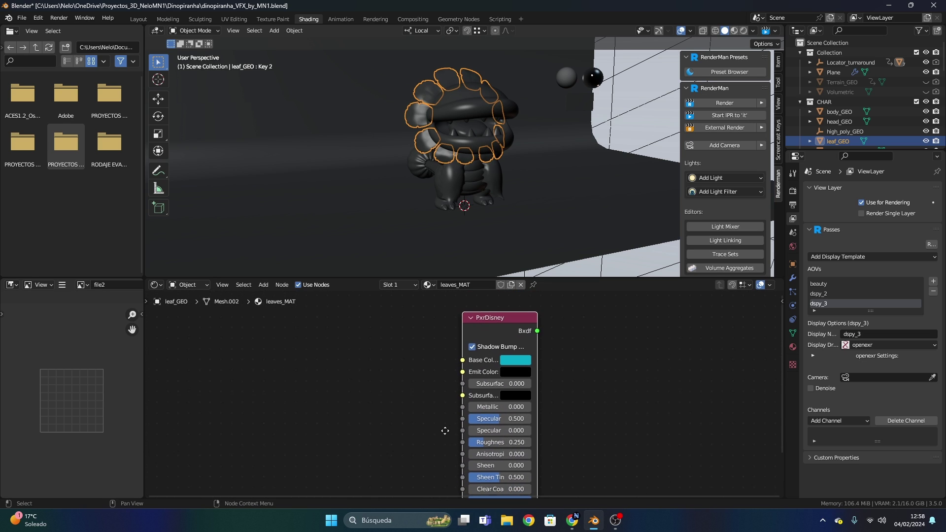
middle_click_drag(591, 426, 611, 400)
scroll(607, 399, "down", 4)
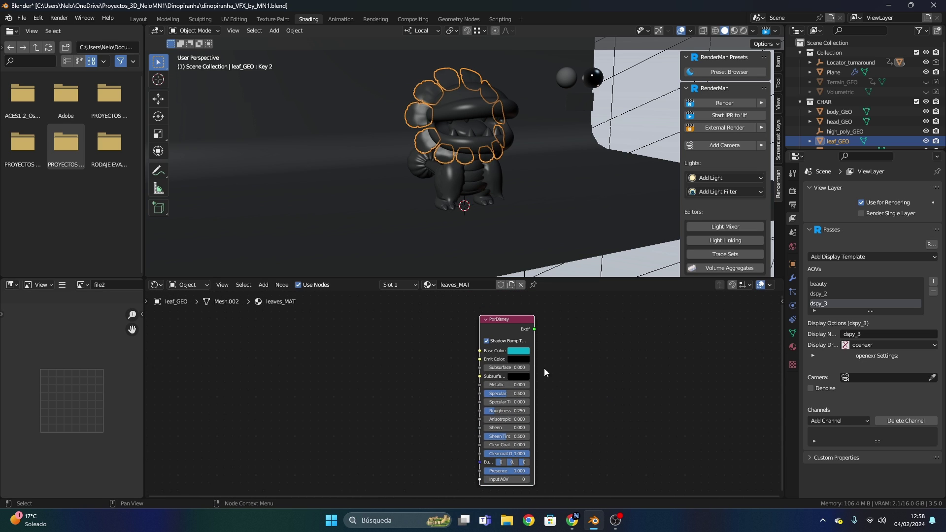
left_click_drag(509, 322, 632, 331)
middle_click_drag(575, 358, 514, 355)
scroll(528, 355, "up", 1)
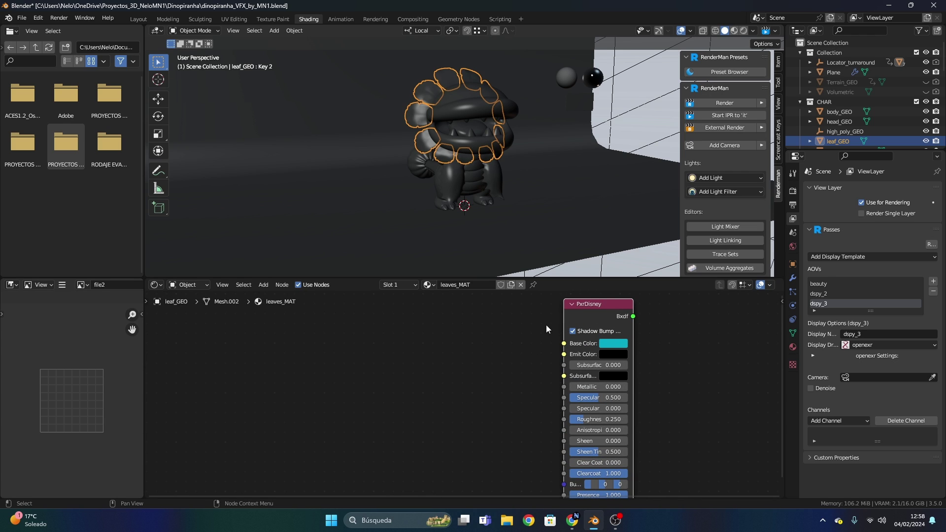
middle_click_drag(546, 324, 511, 342)
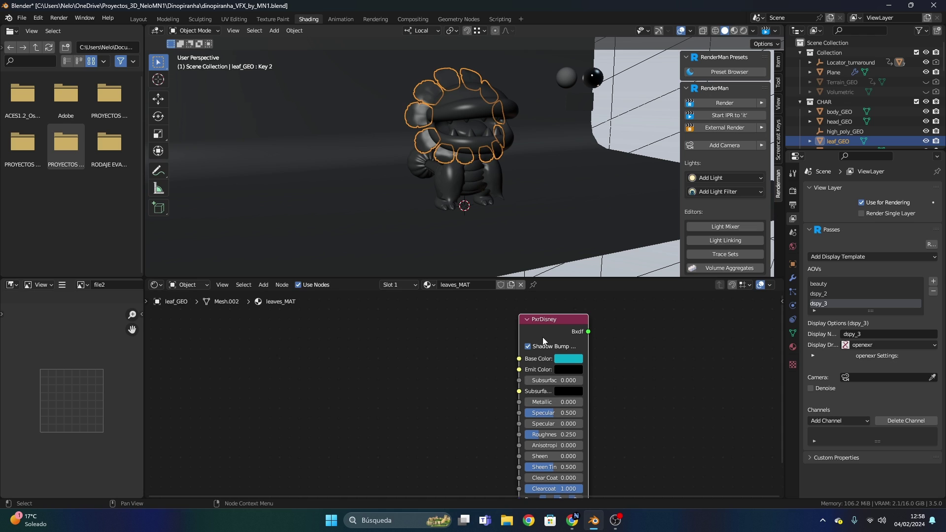
middle_click_drag(486, 367, 452, 370)
scroll(510, 346, "down", 1)
scroll(510, 348, "up", 3)
scroll(451, 368, "down", 2)
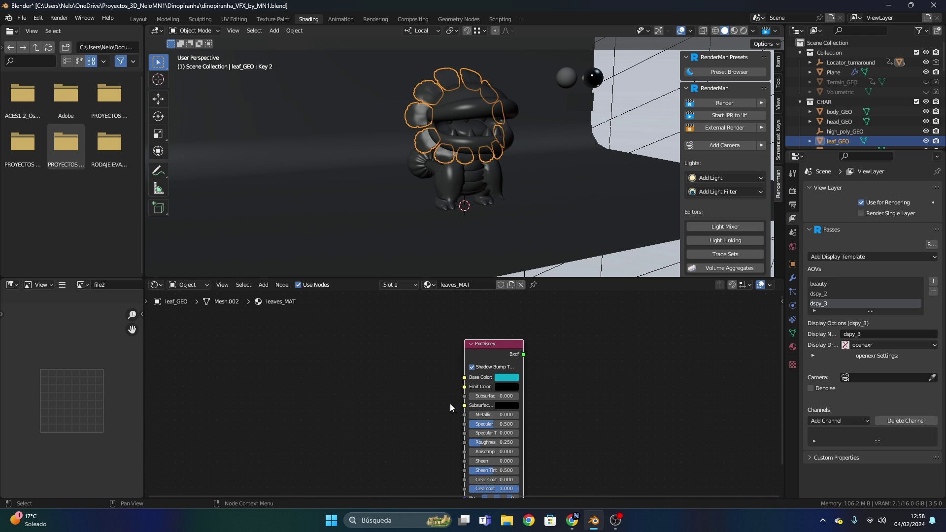
mouse_move(450, 403)
middle_mouse_down()
mouse_move(493, 352)
mouse_move(458, 404)
middle_mouse_up()
scroll(493, 353, "up", 5)
scroll(458, 404, "down", 3)
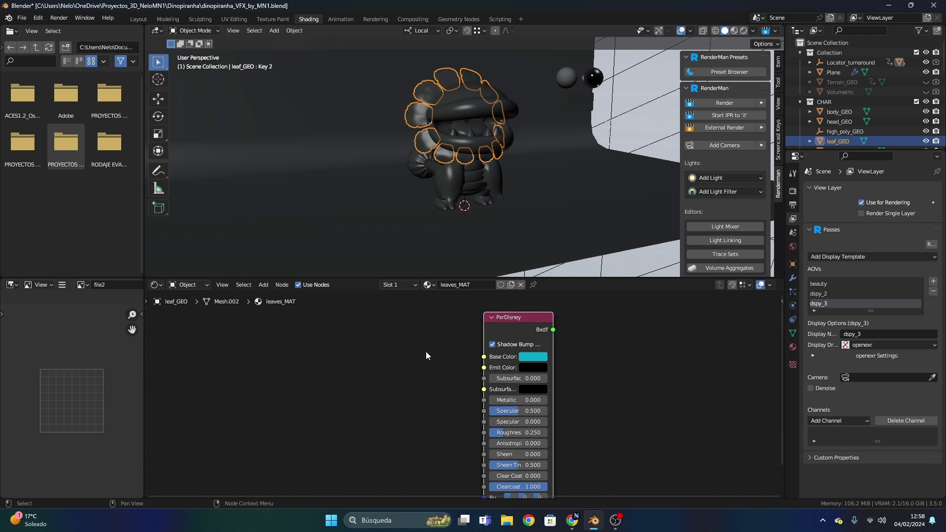
middle_click_drag(425, 352, 433, 397)
Delete the PxrDisney node and search the add-node list for 'lama' and 'pxrr' shaders
key("x")
key("shift+a")
left_click(506, 333)
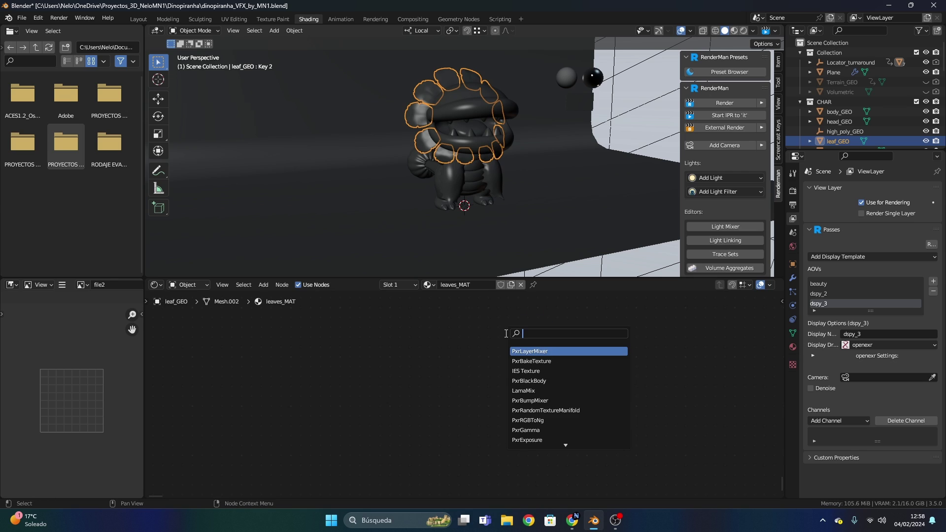
type("lama")
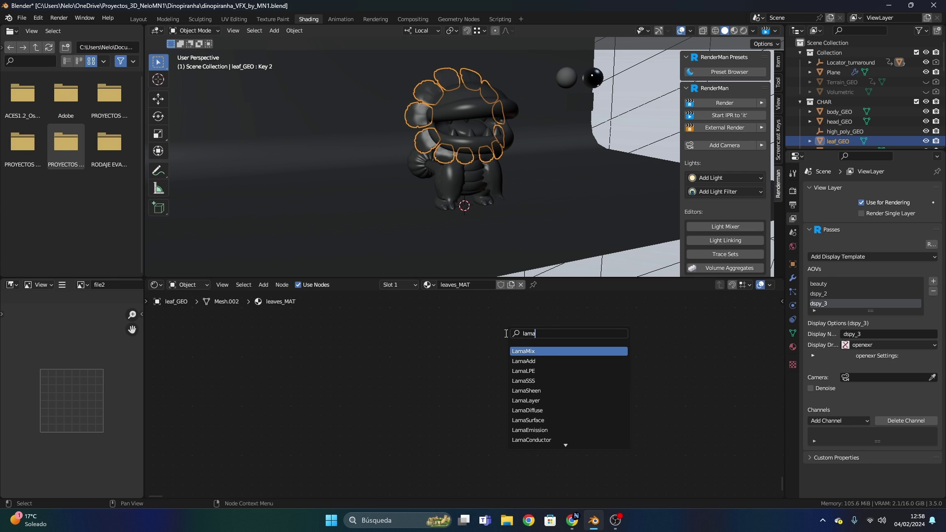
key("BackSpace")
key("BackSpace")
key("BackSpace")
key("BackSpace")
type("pxrr")
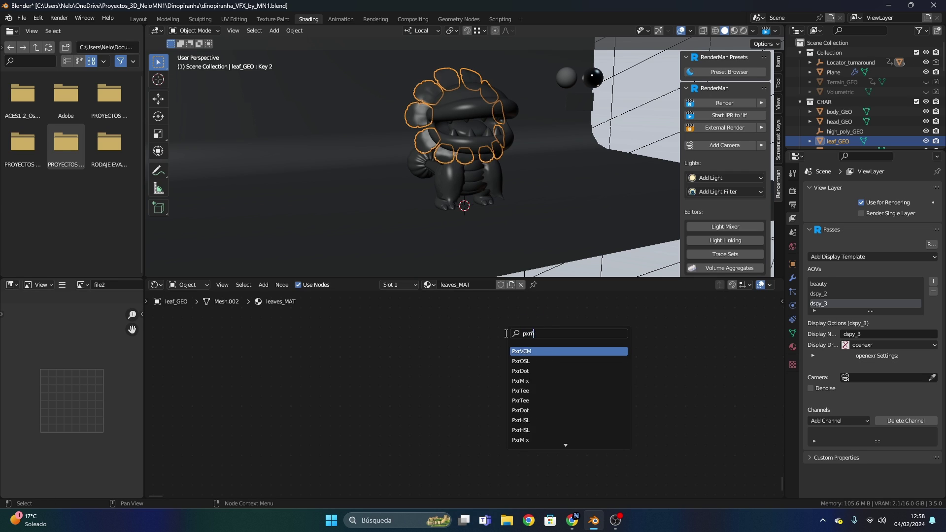
key("BackSpace")
type("lam")
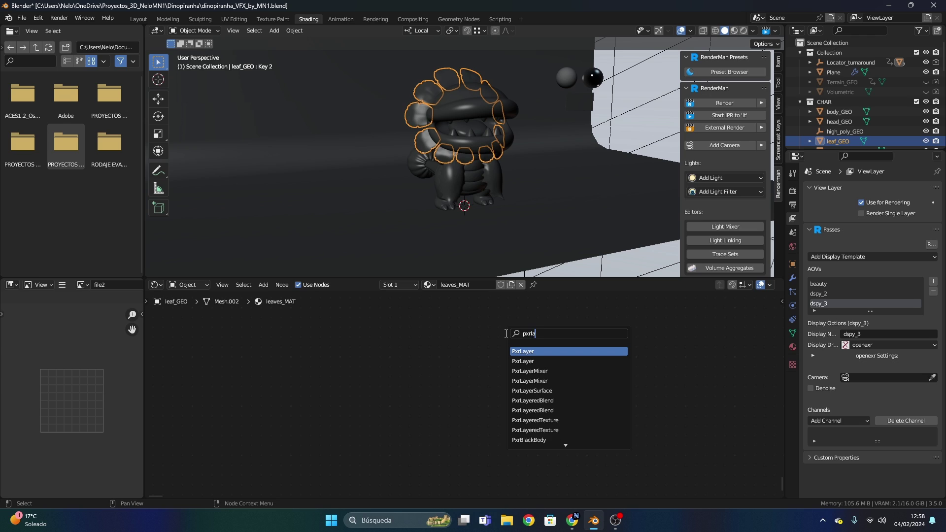
key("BackSpace")
key("BackSpace")
key("BackSpace")
key("BackSpace")
key("BackSpace")
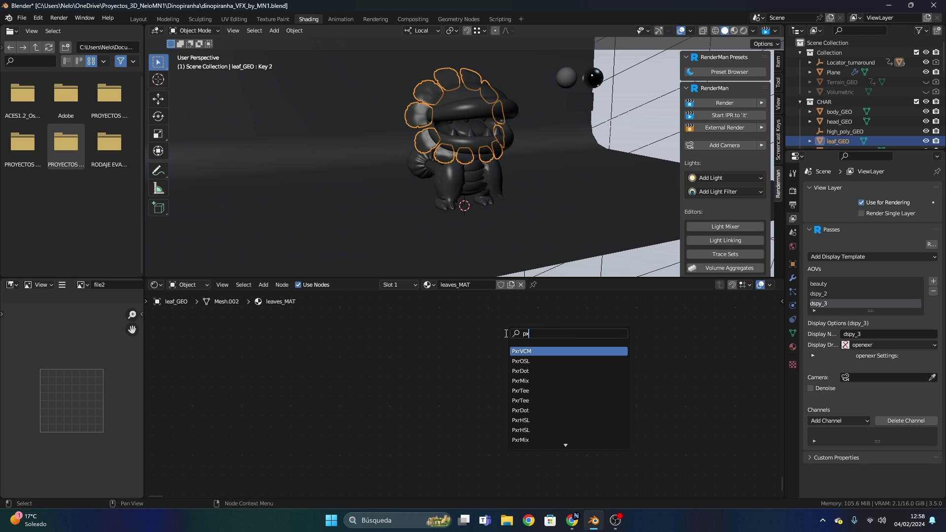
Start adding a RenderMan node tree to leaves_MAT and bring up its shader type list
left_click(793, 347)
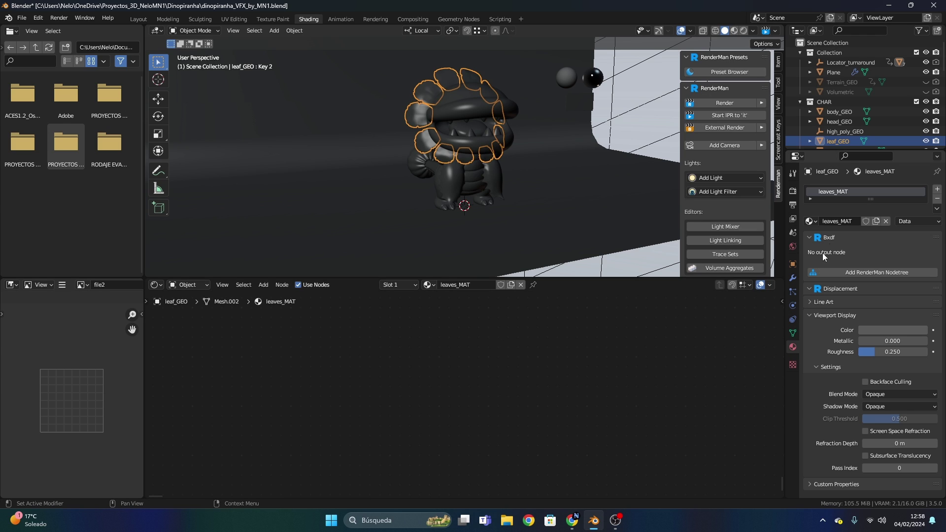
left_click(843, 274)
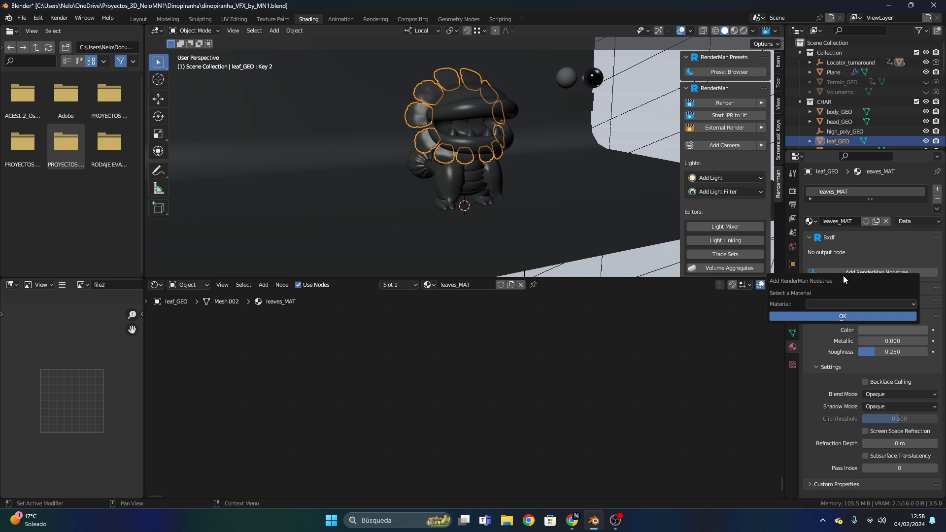
left_click(832, 304)
left_click(835, 302)
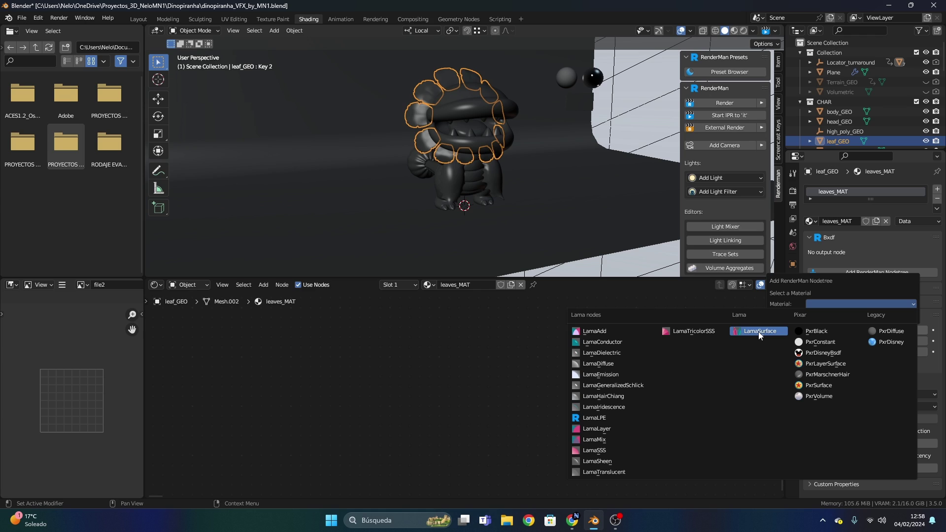
Create a PxrDisneyBsdf node tree for leaves_MAT and look over its new nodes
left_click(819, 354)
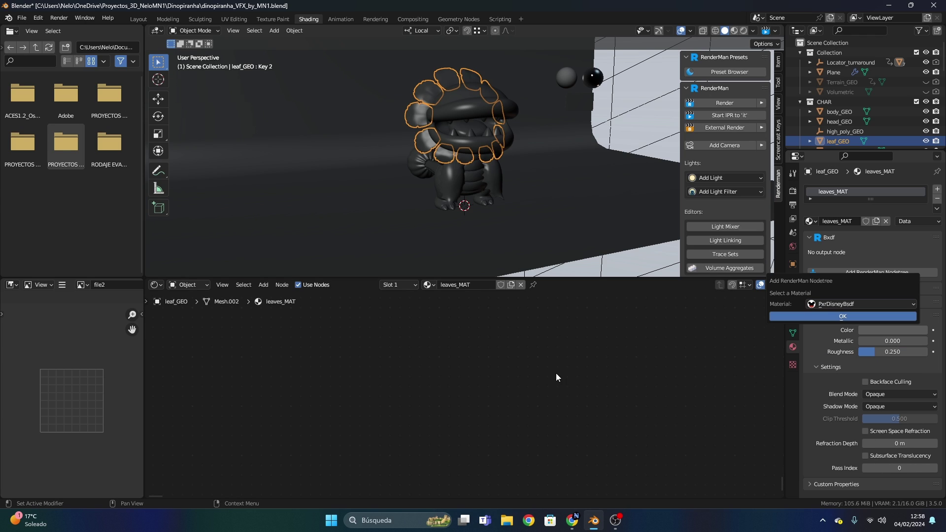
left_click(825, 315)
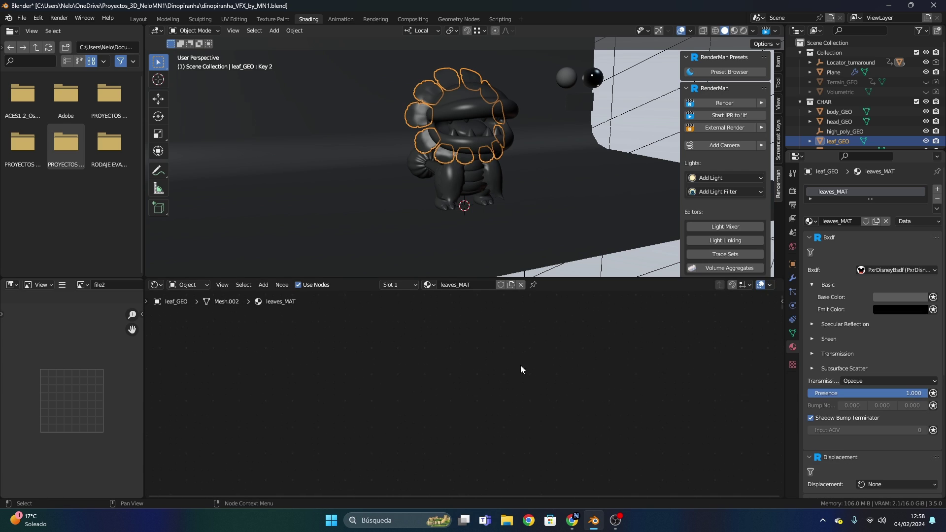
scroll(813, 343, "down", 4)
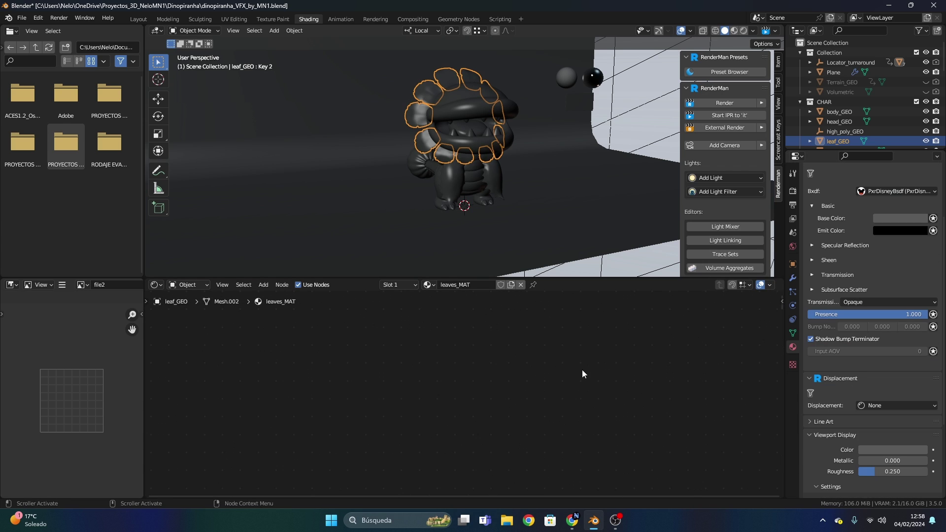
middle_click_drag(448, 454, 478, 401)
scroll(473, 386, "up", 6)
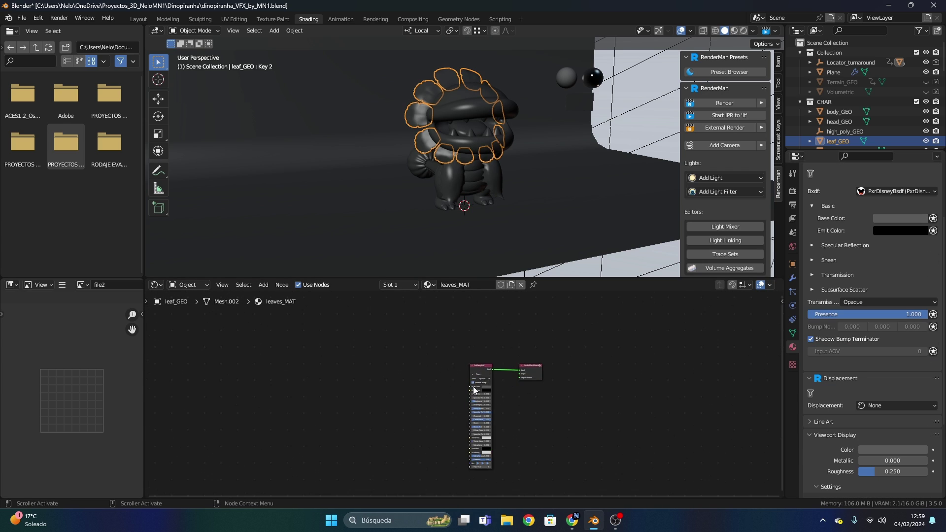
scroll(475, 371, "up", 2)
scroll(505, 325, "up", 2)
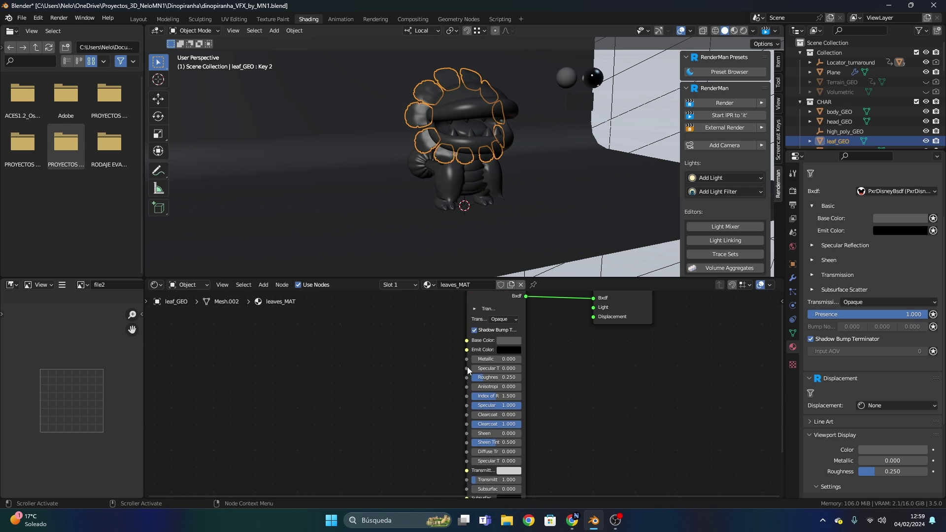
middle_click_drag(442, 387, 434, 423)
Delete the PxrDisneyBsdf and RenderMan Material nodes and add a fresh PxrSurface node tree
left_click(492, 340)
key("x")
left_click(611, 324)
key("x")
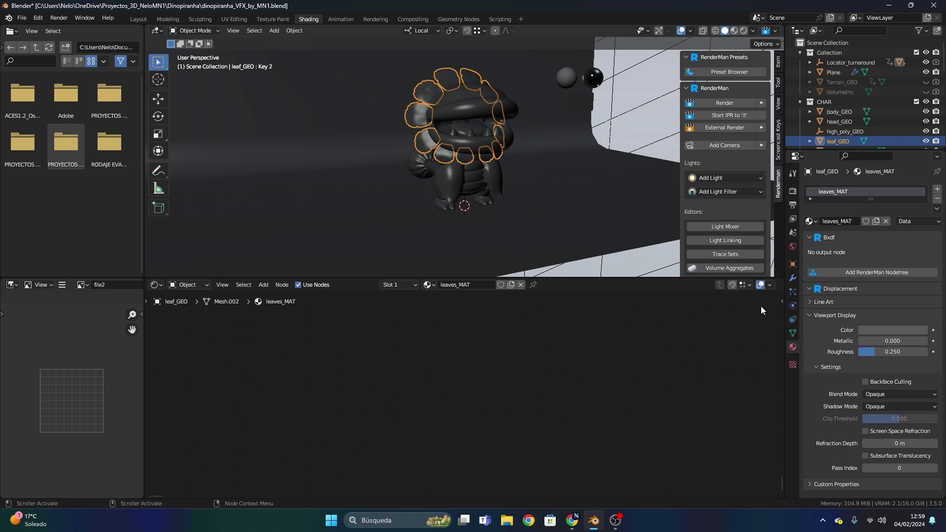
left_click(839, 269)
left_click(826, 295)
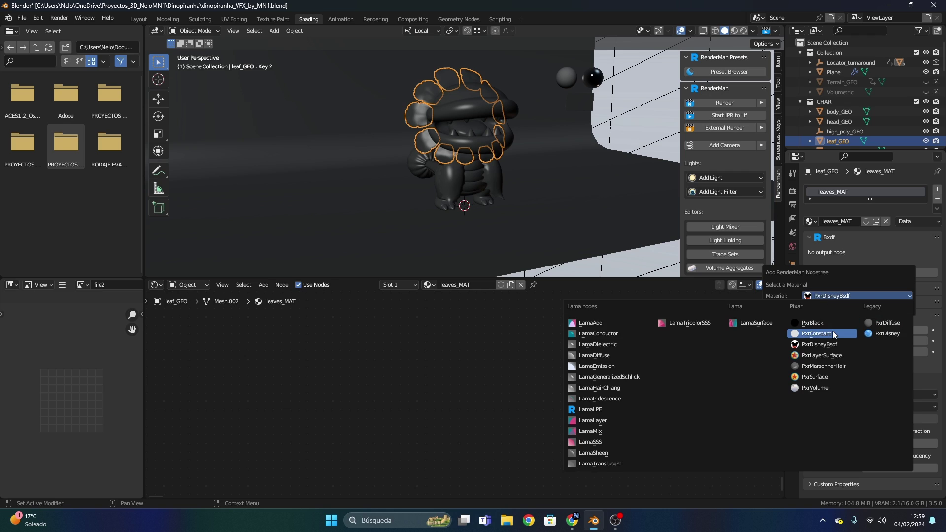
left_click(815, 377)
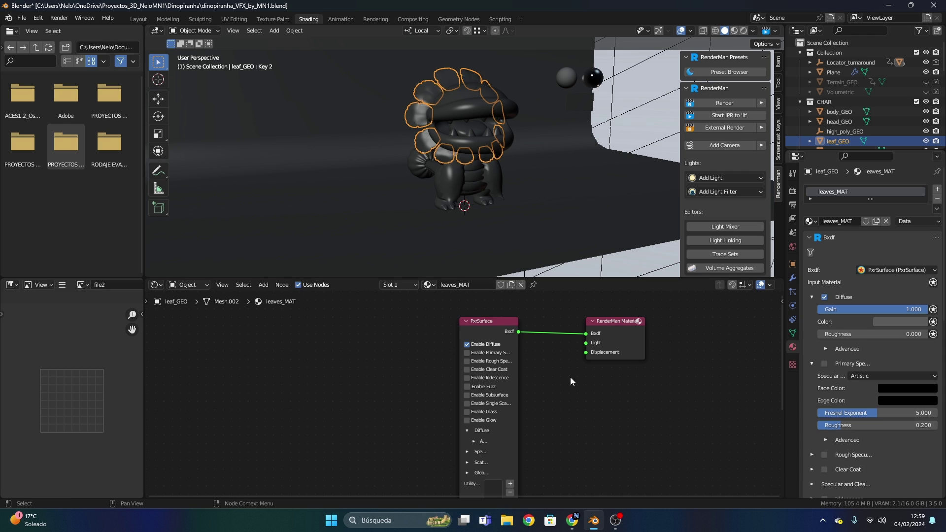
Enable Primary Specular on the leaves_MAT PxrSurface node
scroll(567, 377, "down", 2)
scroll(525, 363, "up", 6)
middle_click_drag(556, 370, 590, 353)
scroll(589, 361, "down", 5)
middle_click_drag(582, 398, 574, 454)
scroll(456, 387, "up", 5)
middle_click_drag(458, 332, 420, 448)
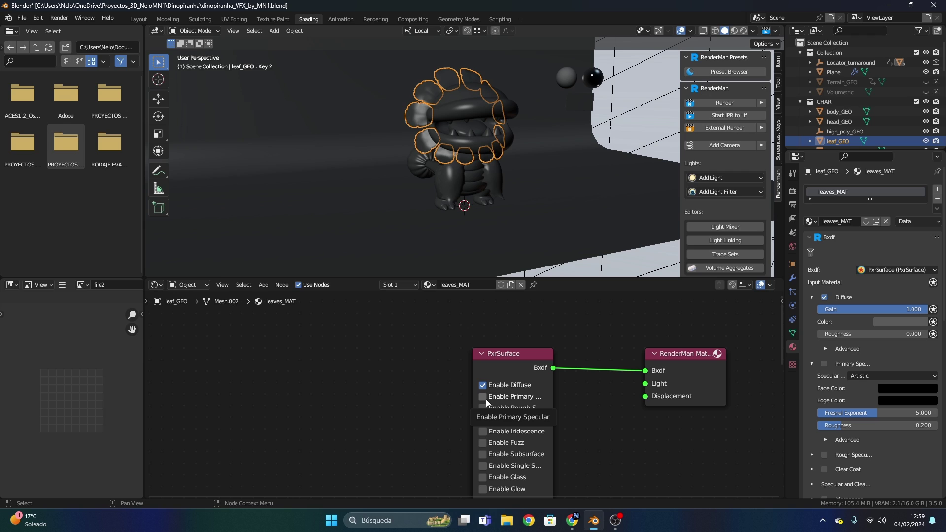
middle_click_drag(519, 409, 522, 361)
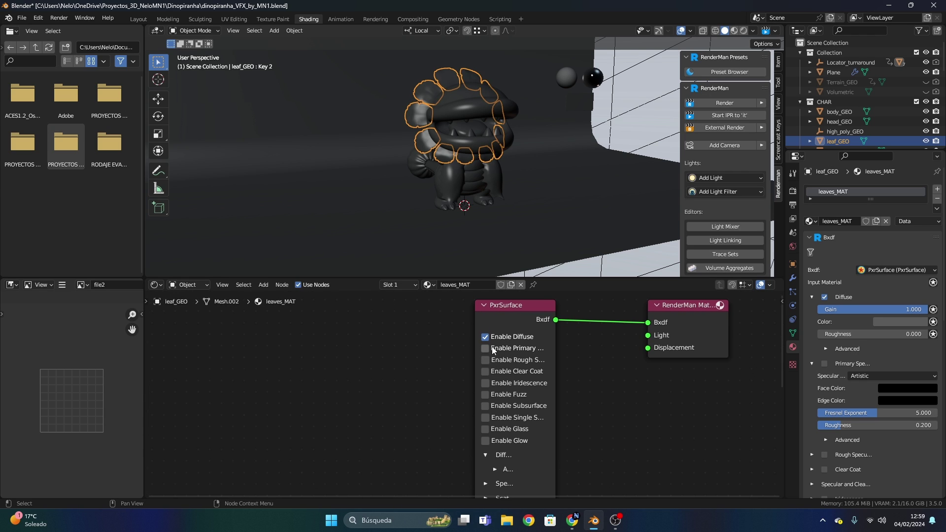
mouse_move(601, 395)
middle_mouse_down()
mouse_move(608, 346)
mouse_move(609, 392)
middle_mouse_up()
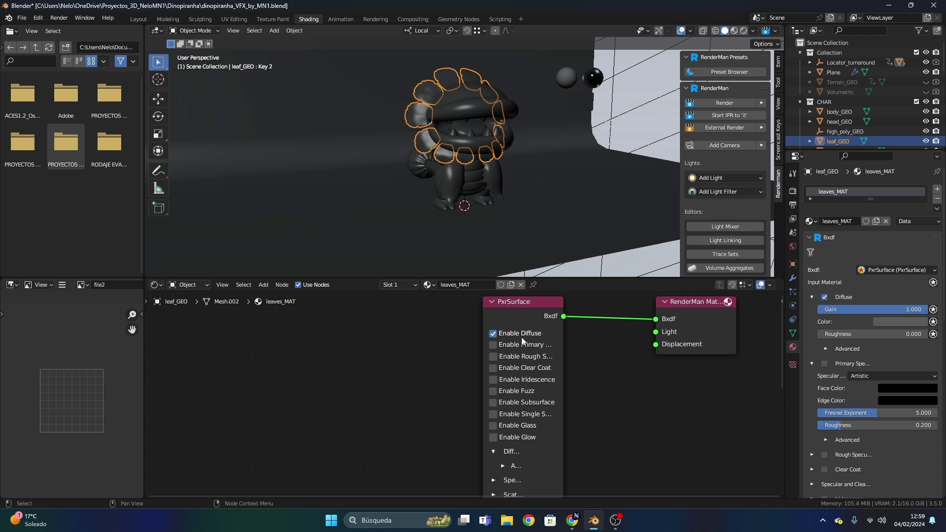
scroll(443, 152, "up", 2)
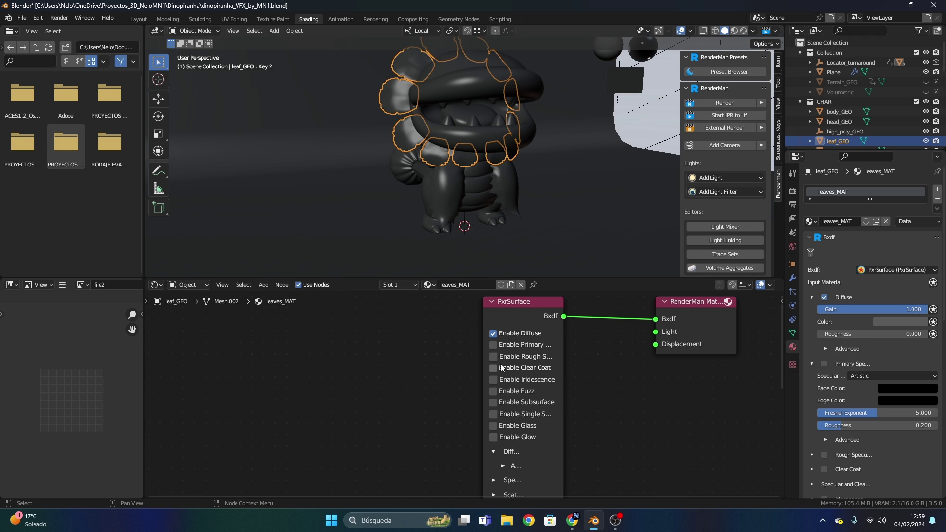
left_click(496, 345)
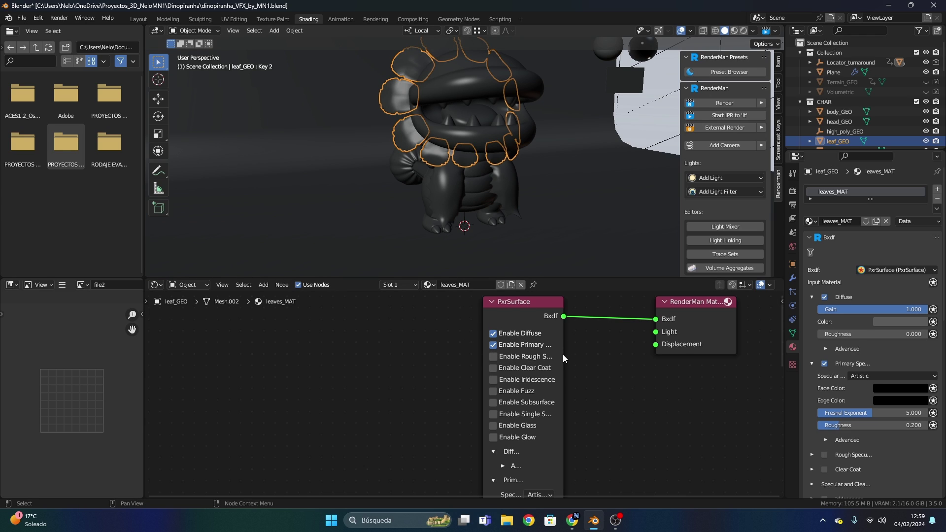
Widen the PxrSurface node and enable Subsurface for the leaves
left_click_drag(564, 354, 613, 354)
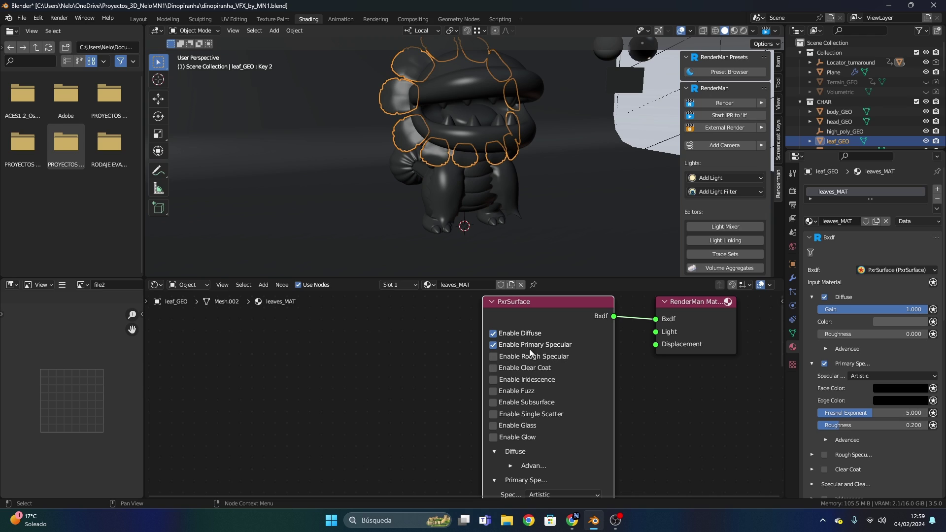
left_click(497, 400)
middle_click_drag(705, 455, 710, 400)
scroll(533, 354, "down", 3)
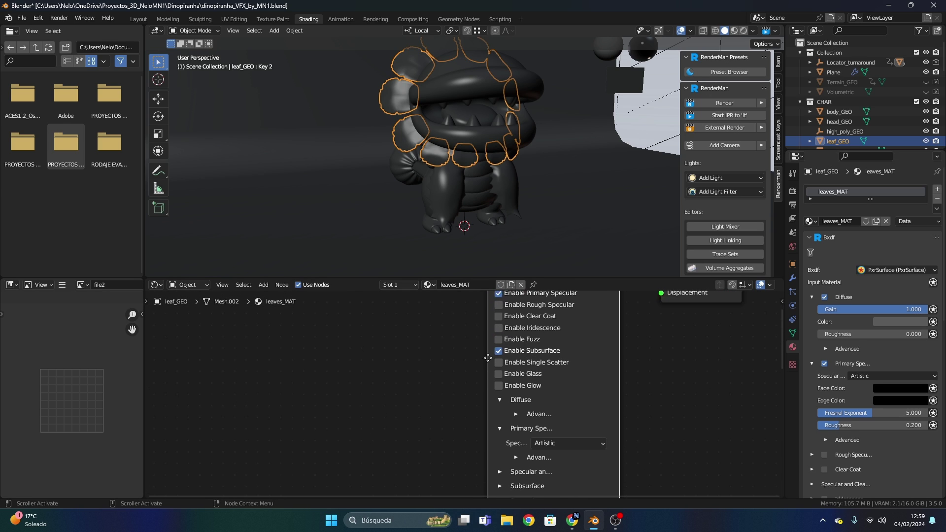
scroll(495, 401, "up", 3)
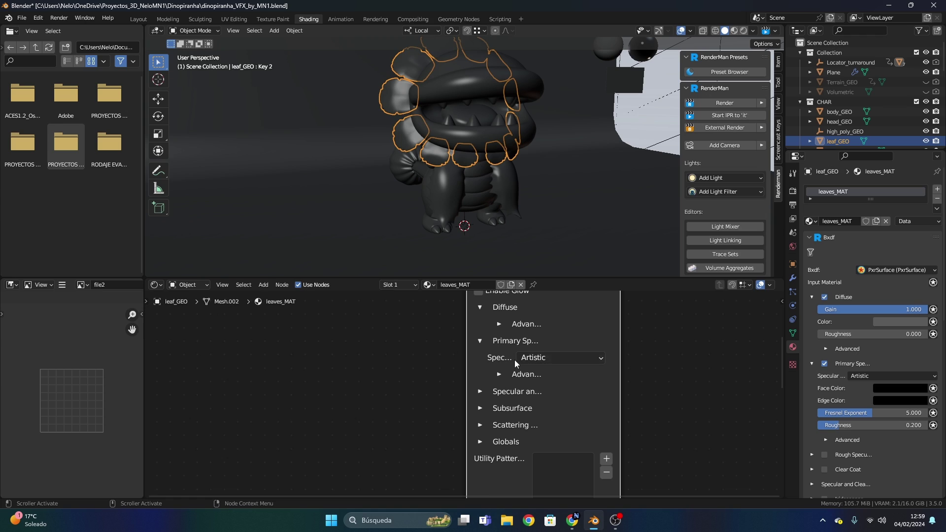
Switch the PxrSurface Primary Specular Fresnel Mode from Artistic to Physical
left_click(540, 359)
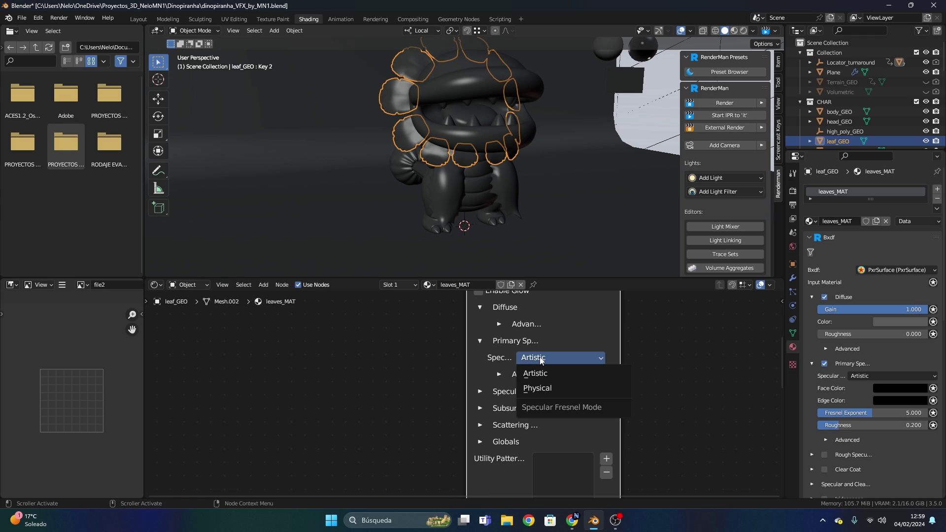
left_click(539, 389)
left_click(501, 374)
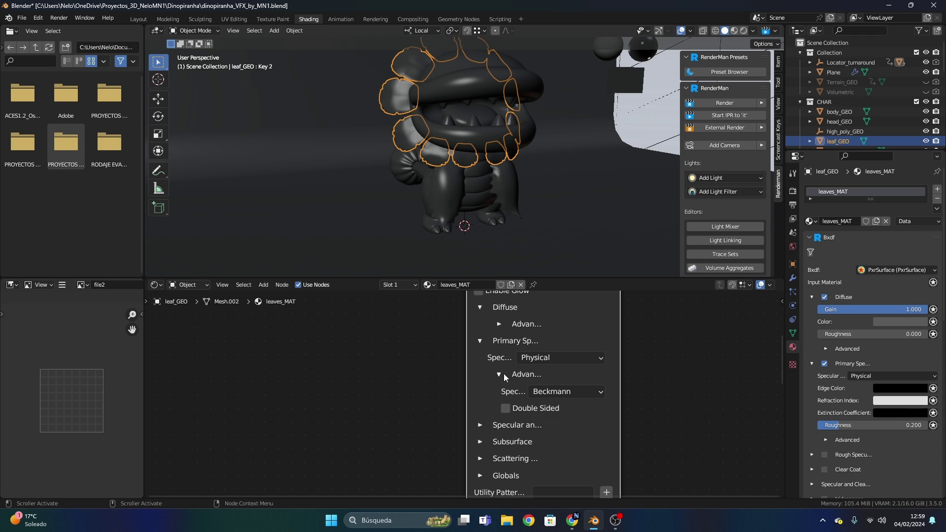
Expand the PxrSurface Specular energy and Subsurface panels lower in the node
left_click(501, 324)
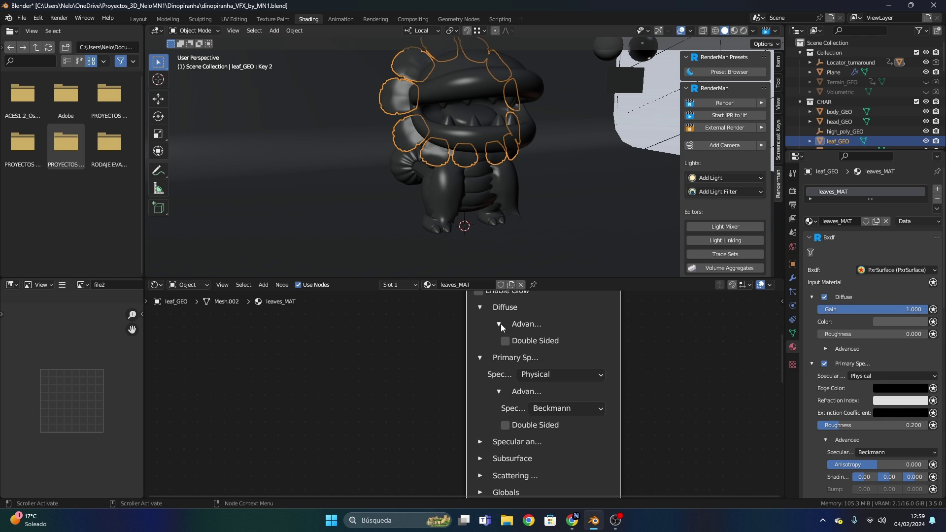
left_click(500, 324)
scroll(504, 368, "up", 4)
scroll(505, 369, "down", 5)
middle_click_drag(432, 370, 427, 347)
scroll(416, 393, "down", 4)
left_click(459, 375)
left_click(458, 401)
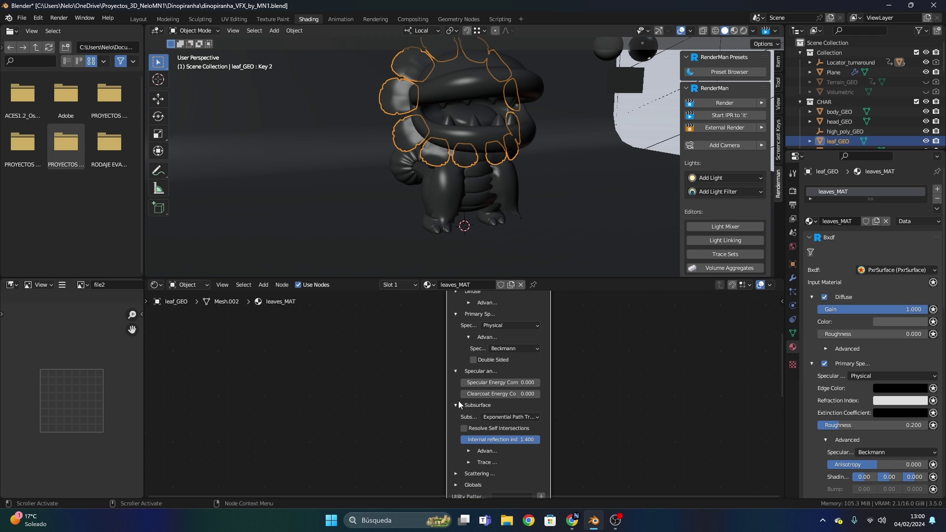
Check the subsurface model list, keeping Exponential Path Traced, then return to Primary Specular
scroll(458, 400, "down", 5)
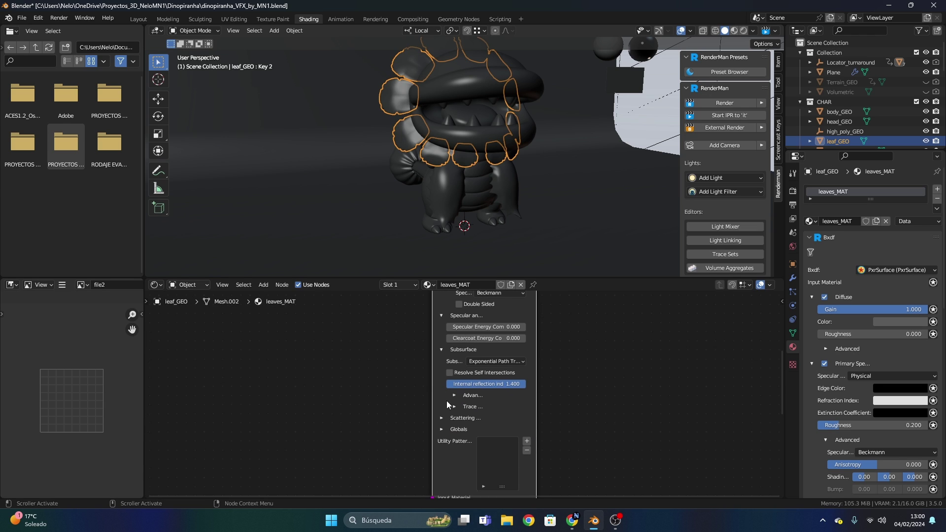
left_click(494, 361)
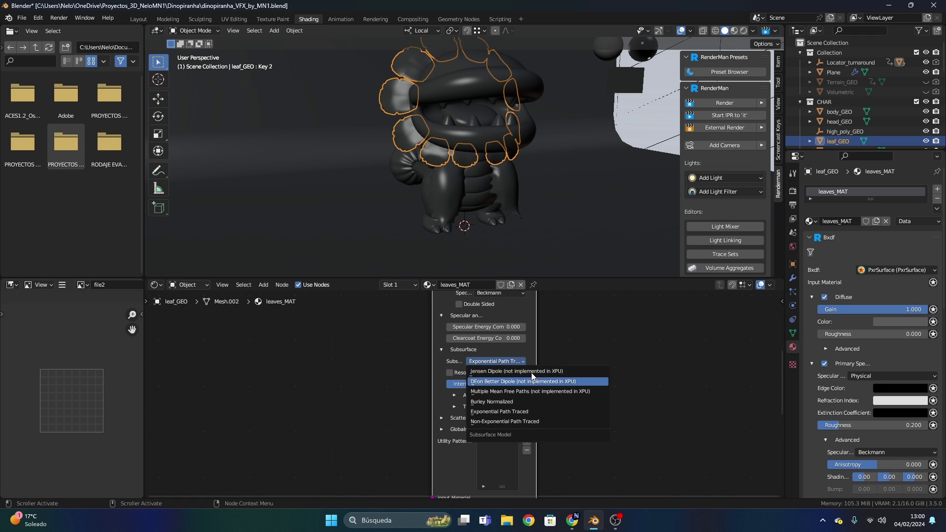
middle_click_drag(432, 409, 484, 312)
middle_click_drag(465, 413, 384, 368)
Add a PxrTexture node through the add-node search and drop it on the left
scroll(428, 364, "down", 2)
key("shift+a")
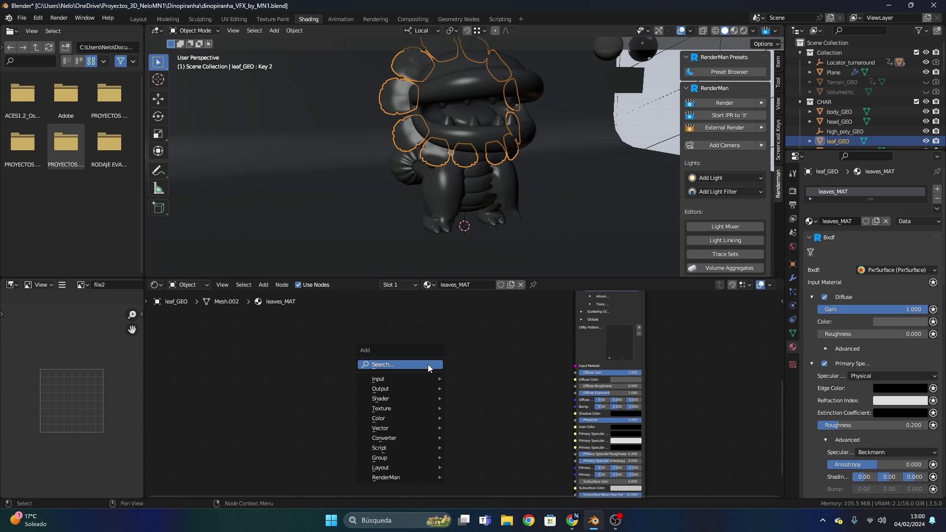
type("pxrdi")
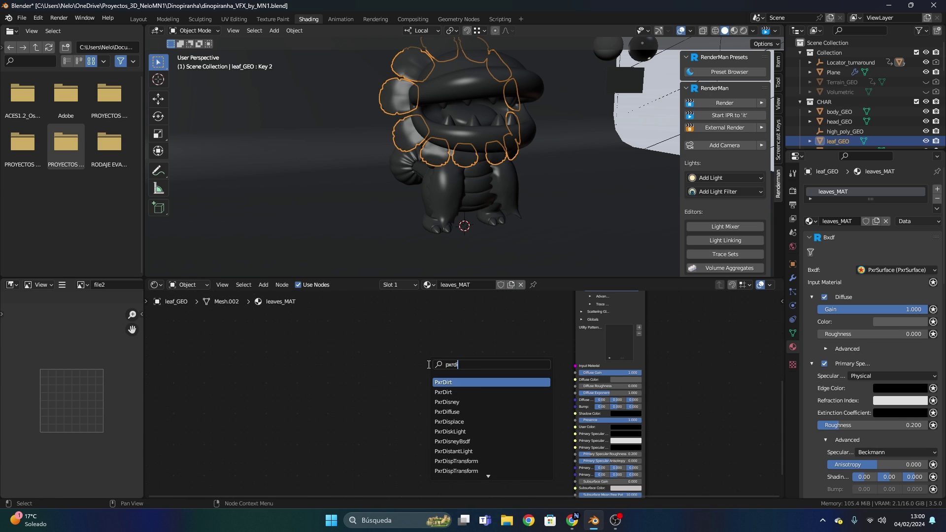
key("BackSpace")
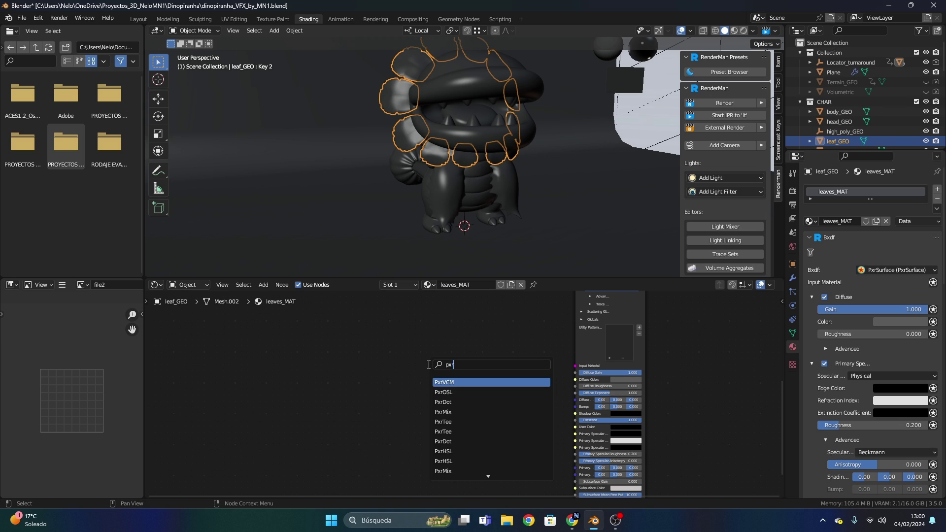
type("textu")
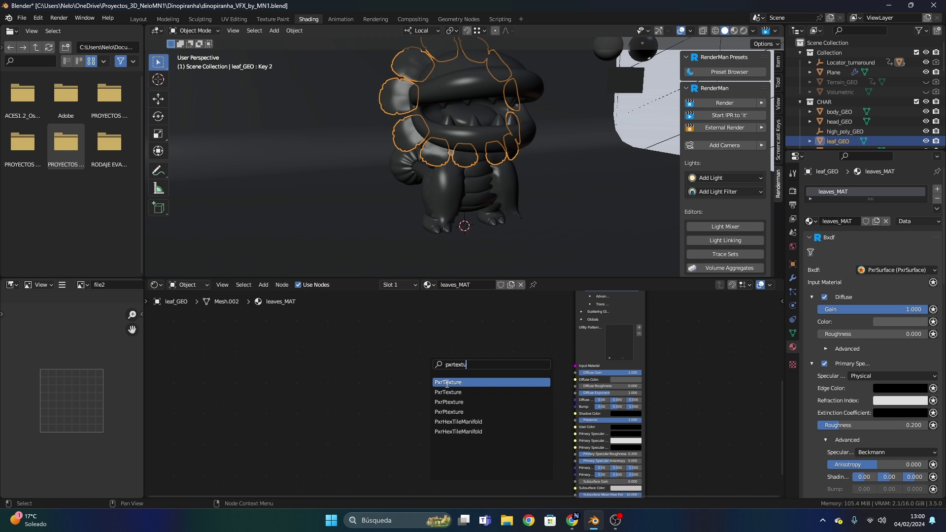
key("Return")
left_click(354, 340)
Paste in a second PxrTexture node into leaves_MAT
key("shift+a")
type("px")
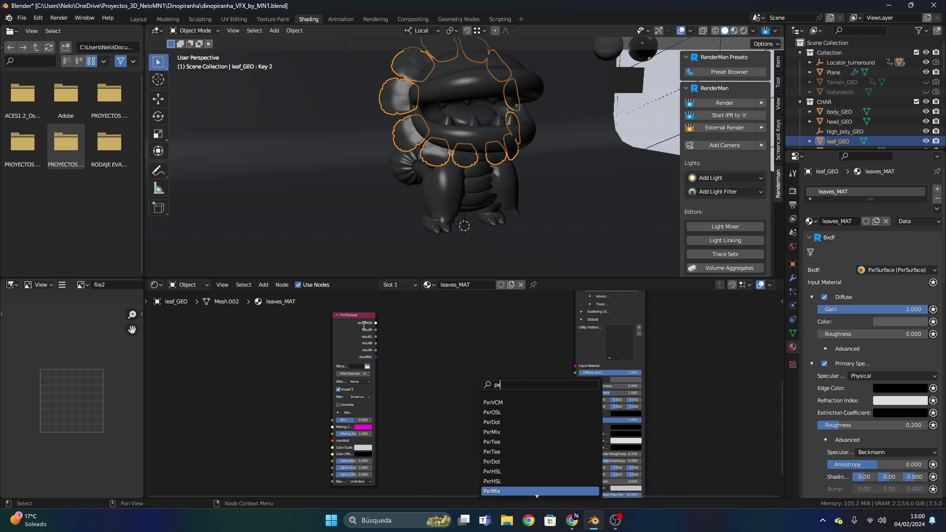
key("Escape")
scroll(407, 369, "down", 3)
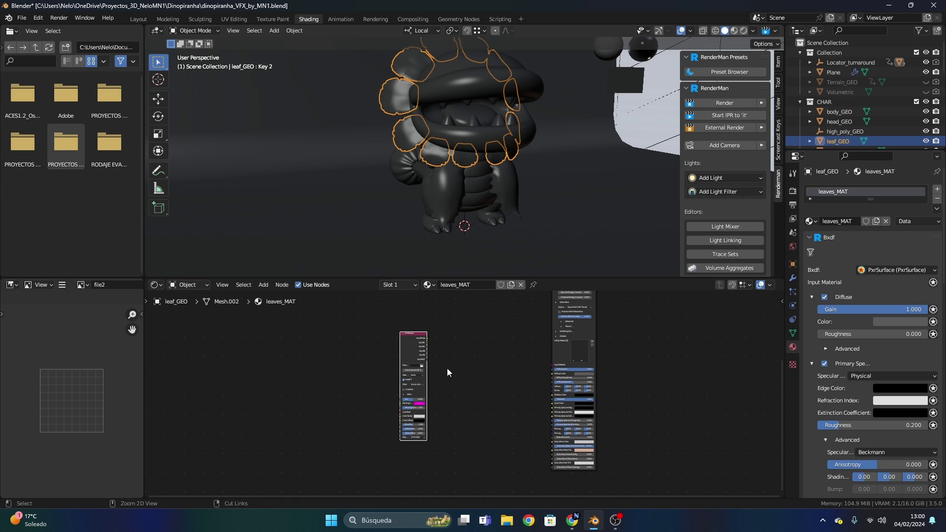
key("ctrl+v")
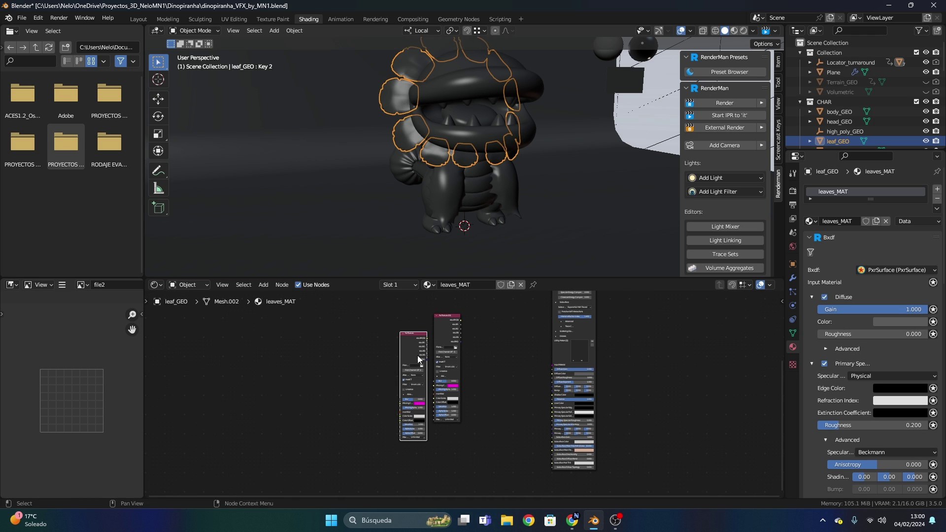
Duplicate the texture node as PxrTexture.002 and position it below PxrTexture.001
key("shift+d")
left_click(488, 450)
middle_click_drag(488, 449, 492, 388)
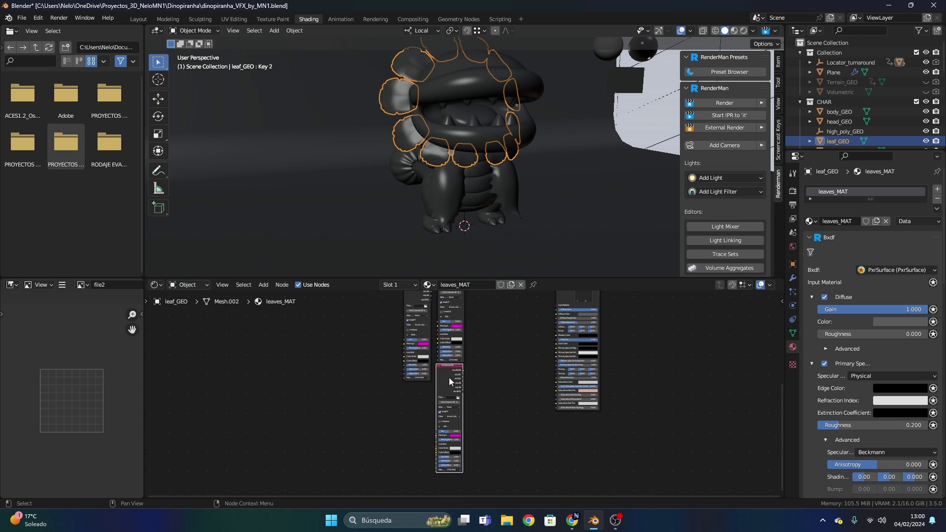
left_click_drag(449, 379, 459, 426)
scroll(485, 444, "up", 2)
middle_click_drag(493, 413, 490, 339)
left_click(518, 381)
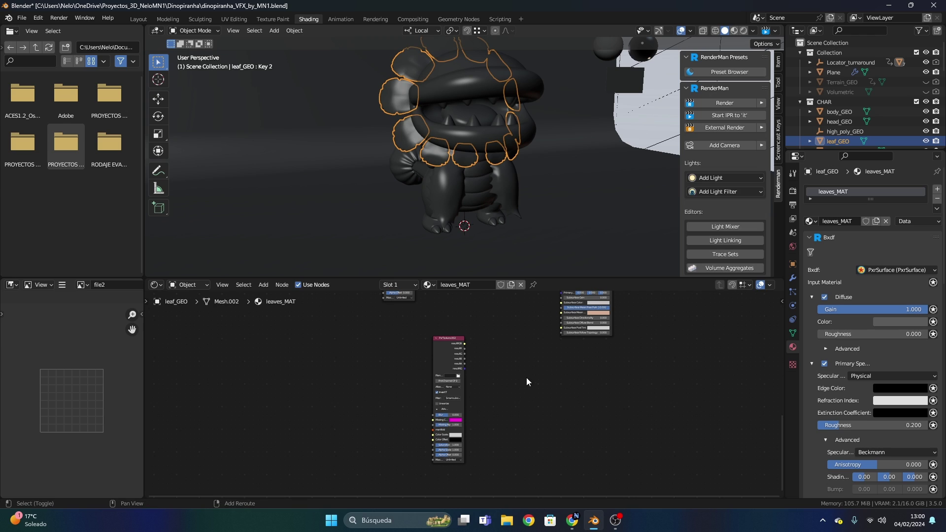
Add a PxrDisplace node to leaves_MAT using the 'pxrdispl' search
key("shift+a")
type("pxrdispl")
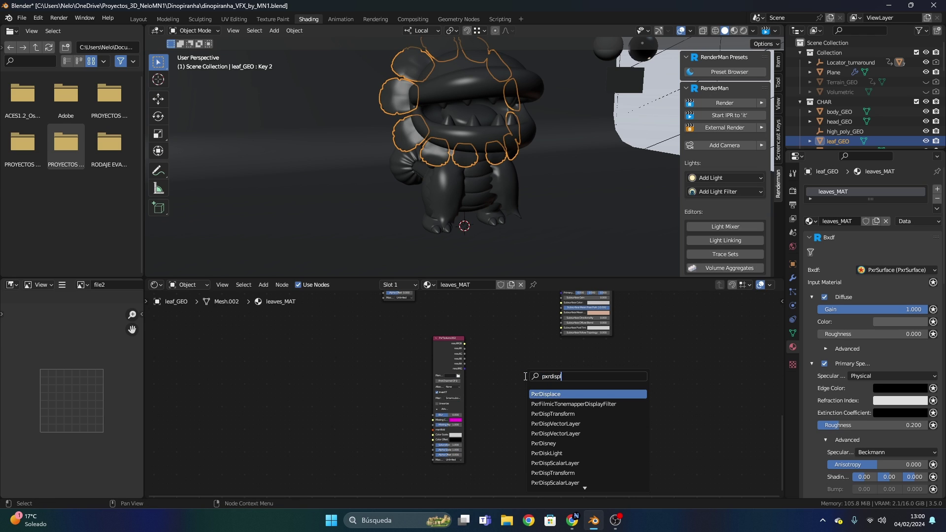
key("Return")
left_click(522, 396)
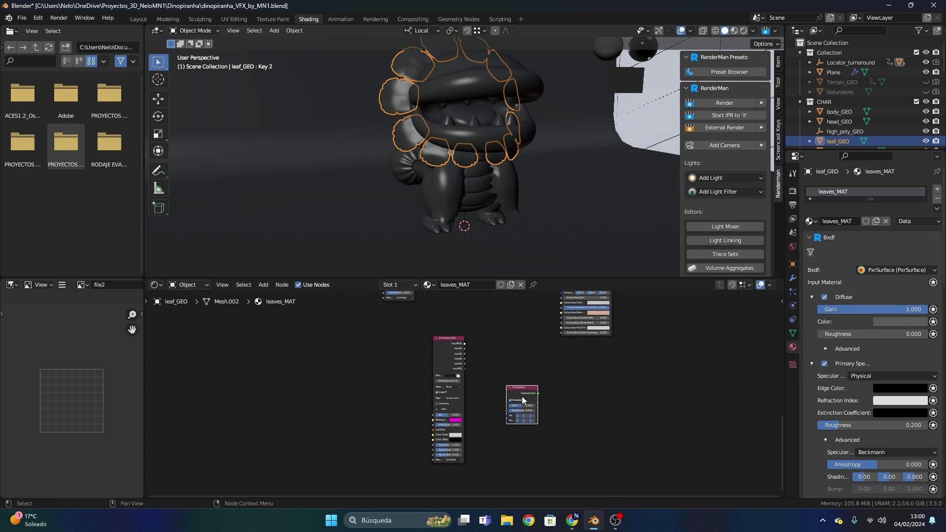
scroll(558, 400, "up", 1)
key("shift+a")
left_click(570, 384)
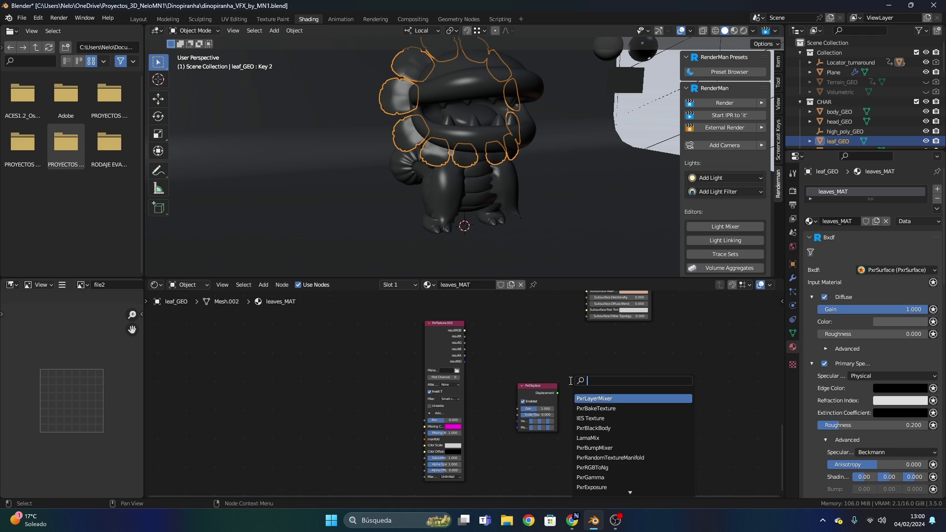
type("pxr")
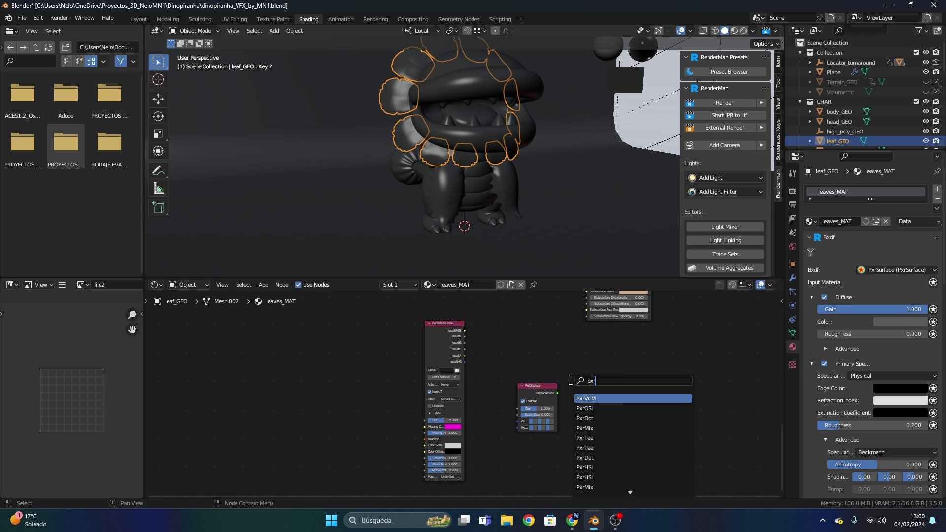
key("BackSpace")
key("BackSpace")
key("BackSpace")
left_click(533, 387)
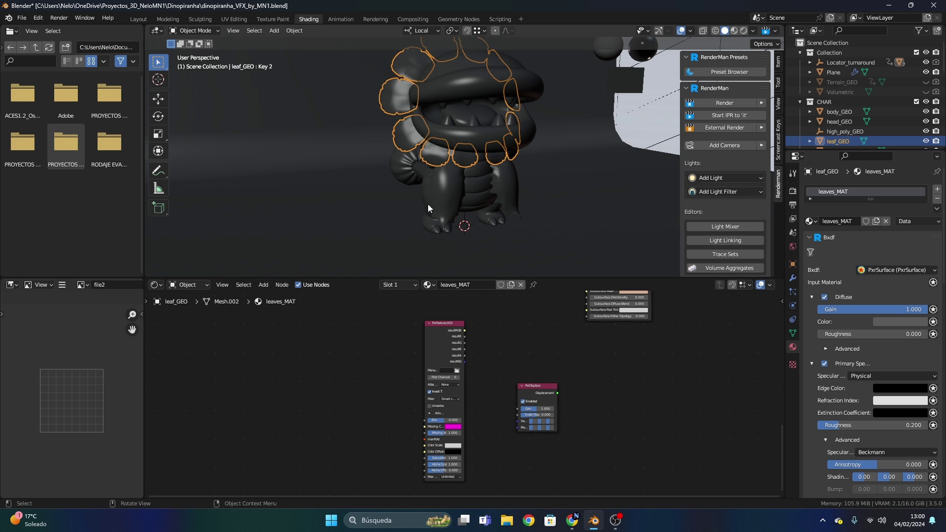
Arrange PxrDispTransform and PxrDisplace, linking PxrDispTransform into PxrDisplace's Vector Displacement
left_click(401, 169)
scroll(567, 409, "down", 2)
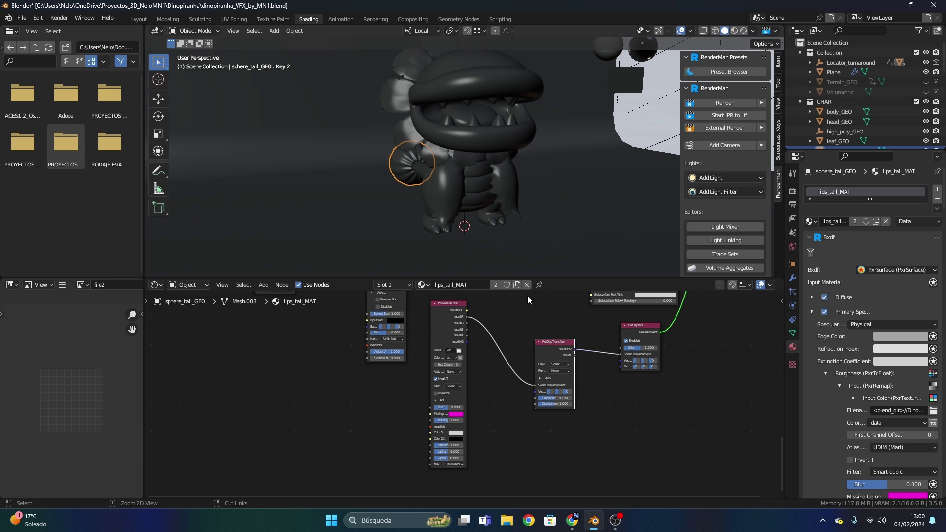
left_click(402, 129)
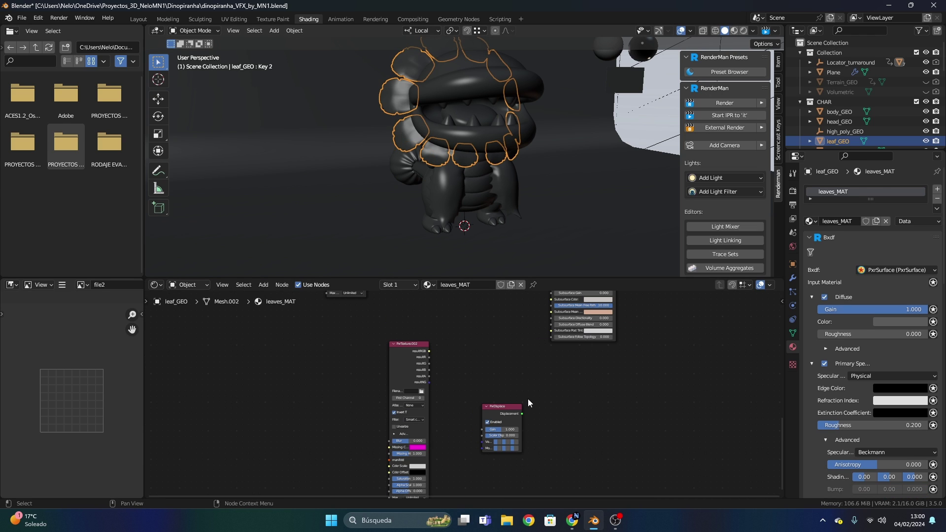
left_click_drag(539, 323, 559, 339)
middle_click_drag(512, 352, 515, 398)
left_click_drag(483, 400, 576, 428)
scroll(499, 402, "up", 2)
middle_click_drag(571, 351, 667, 363)
Link PxrTexture.002 resultR to Scalar Displacement and PxrDisplace to the output's Displacement
left_click_drag(486, 351, 435, 380)
scroll(507, 405, "up", 1)
middle_click_drag(507, 406, 486, 387)
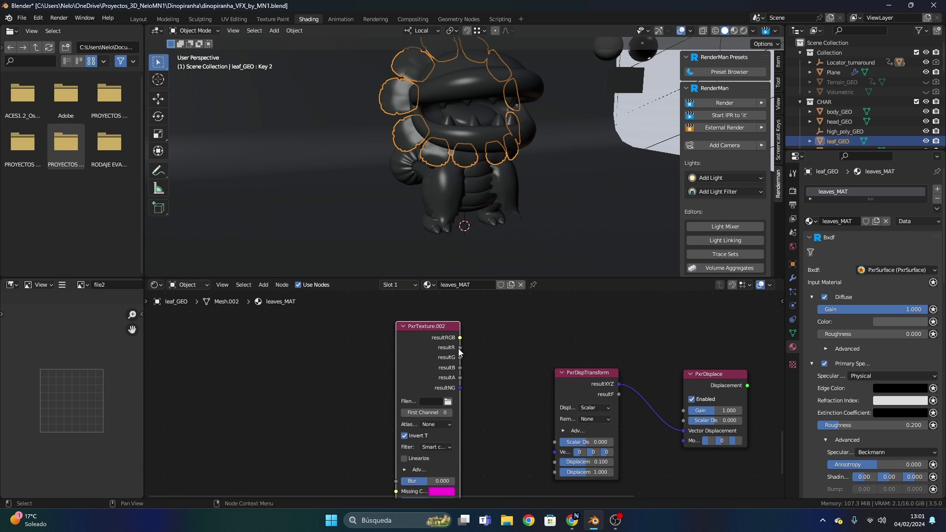
left_click_drag(459, 348, 555, 442)
scroll(478, 439, "down", 4)
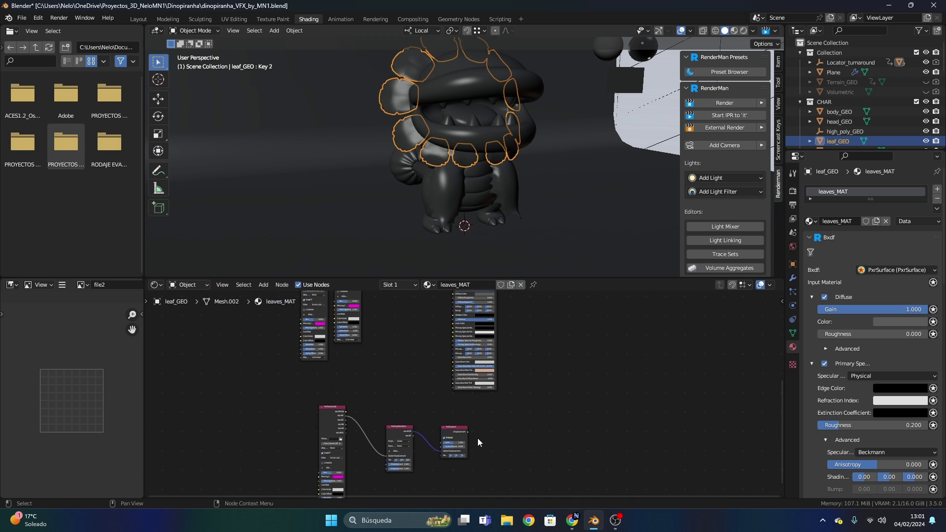
left_click_drag(466, 436, 609, 398)
middle_click_drag(537, 430, 578, 333)
Move the texture nodes up, placing PxrTexture.001 beside the PxrSurface shader
middle_click_drag(424, 407, 519, 377)
left_click_drag(480, 331, 421, 305)
left_click_drag(446, 487, 452, 453)
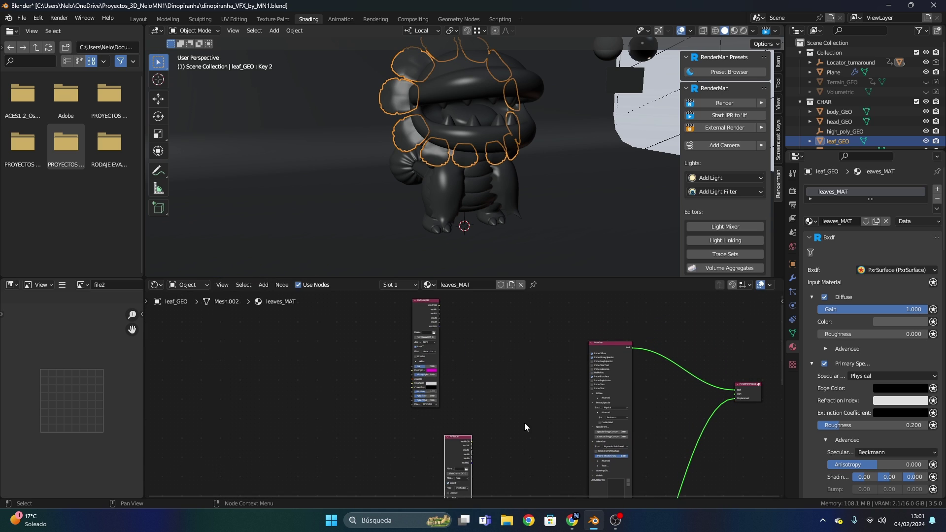
scroll(541, 363, "up", 5)
middle_click_drag(542, 415, 583, 343)
middle_click_drag(441, 339, 507, 308)
left_click_drag(461, 347, 557, 402)
middle_click_drag(613, 431, 537, 373)
scroll(554, 412, "up", 4)
middle_click_drag(554, 412, 438, 334)
middle_click_drag(497, 371, 504, 436)
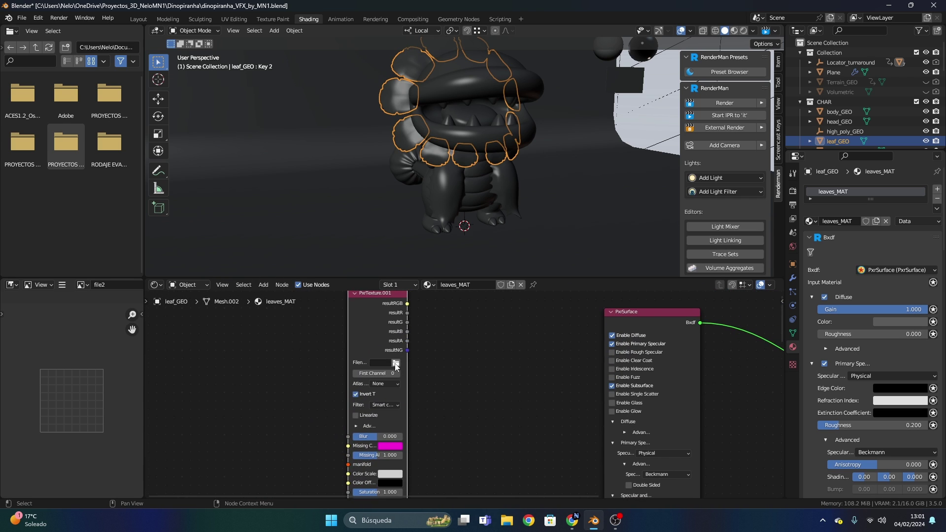
Load leaves_MAT_DiffuseColor_Utility - Raw.1005.exr from Dinopiranha_4k_textures into PxrTexture.001
left_click(395, 363)
left_click(279, 338)
scroll(398, 290, "down", 3)
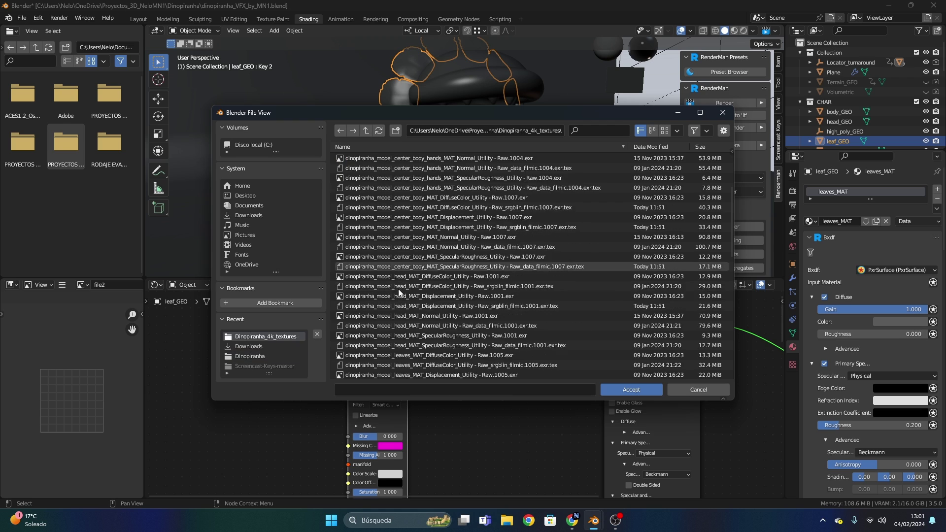
scroll(399, 291, "down", 6)
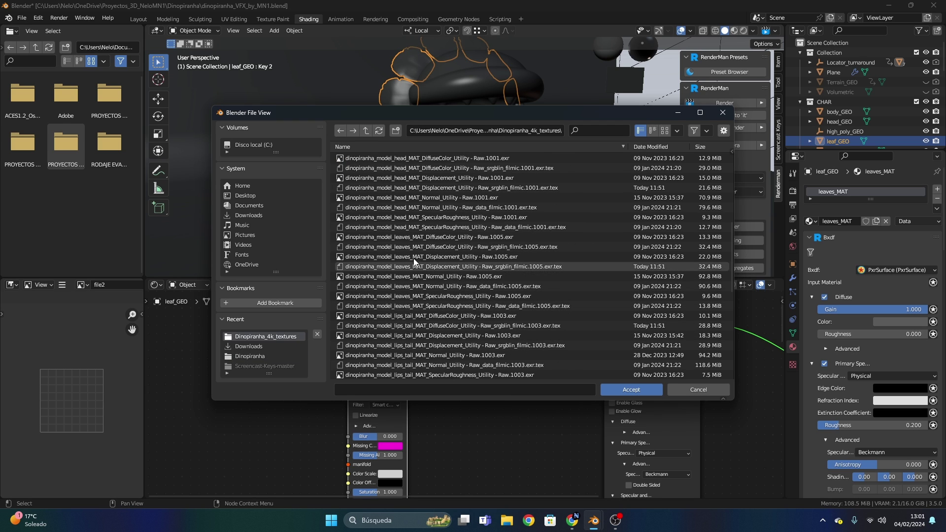
left_click(424, 237)
left_click(617, 390)
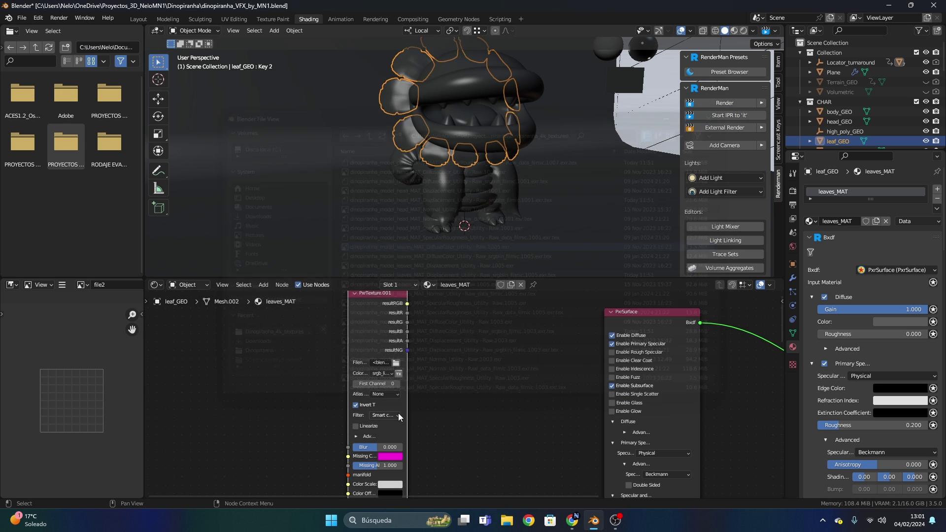
Link the texture's resultRGB to PxrSurface Diffuse Color and move the unlinked texture node below
middle_click_drag(427, 405, 384, 443)
scroll(384, 443, "down", 1)
left_click_drag(374, 348, 555, 387)
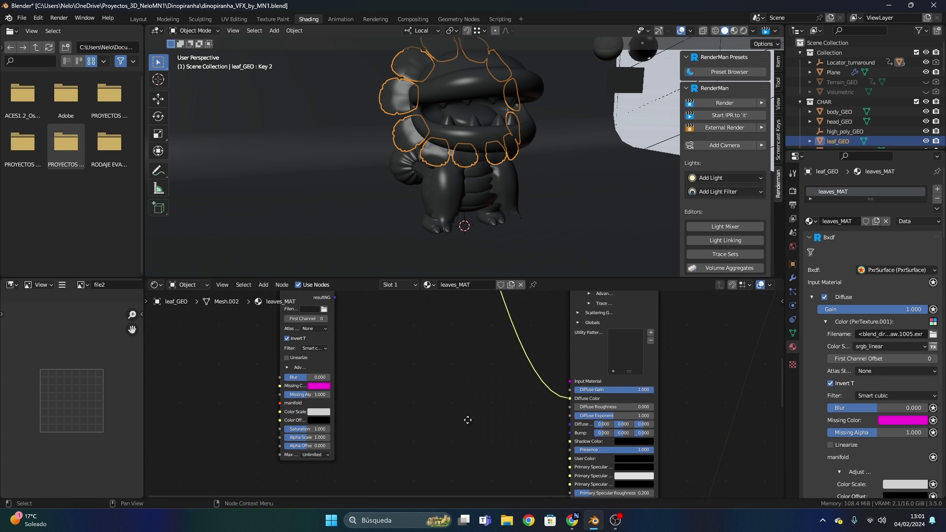
scroll(505, 439, "down", 5)
middle_click_drag(468, 420, 510, 459)
left_click_drag(454, 379, 490, 449)
scroll(517, 423, "up", 1)
middle_click_drag(517, 423, 441, 356)
scroll(480, 403, "up", 5)
middle_click_drag(485, 433, 376, 229)
middle_click_drag(358, 452, 480, 384)
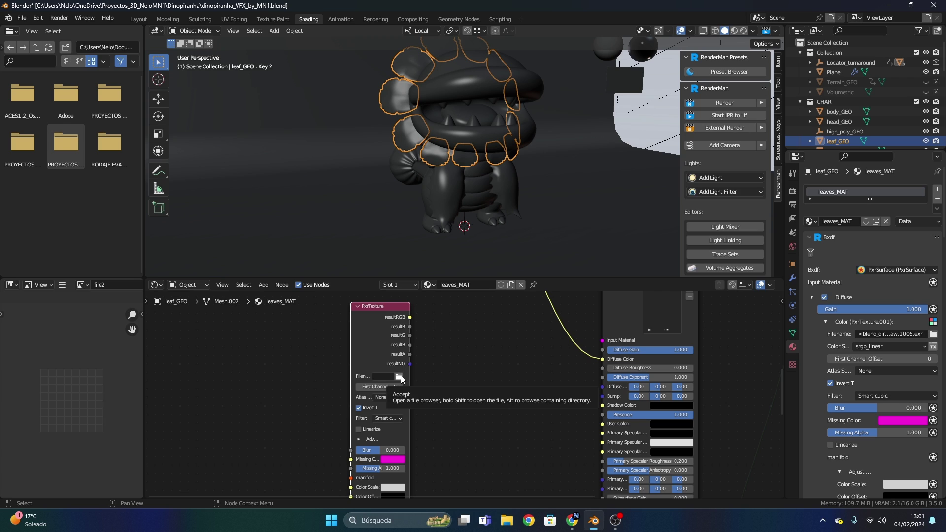
Load the leaves SpecularRoughness texture from Dinopiranha_4k_textures into the second PxrTexture node
left_click(401, 378)
left_click(280, 336)
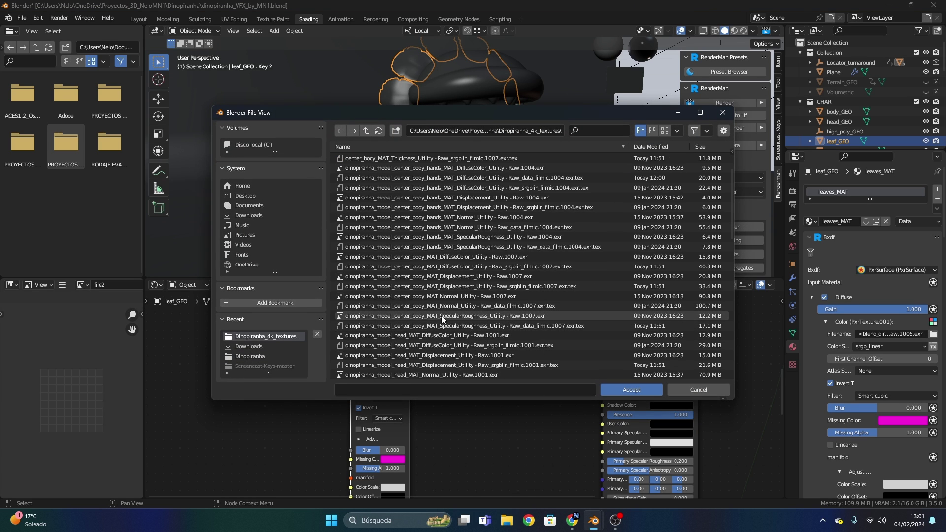
scroll(435, 289, "down", 4)
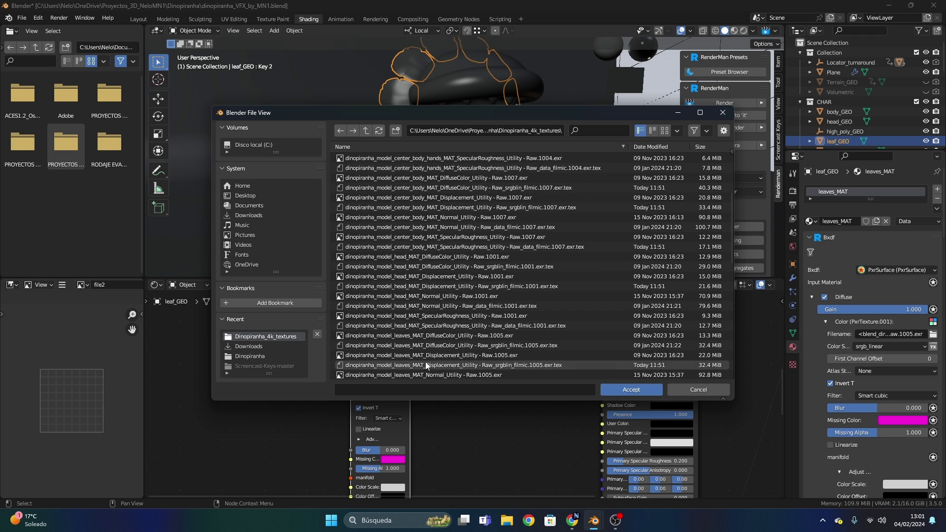
scroll(425, 362, "down", 1)
scroll(420, 359, "down", 2)
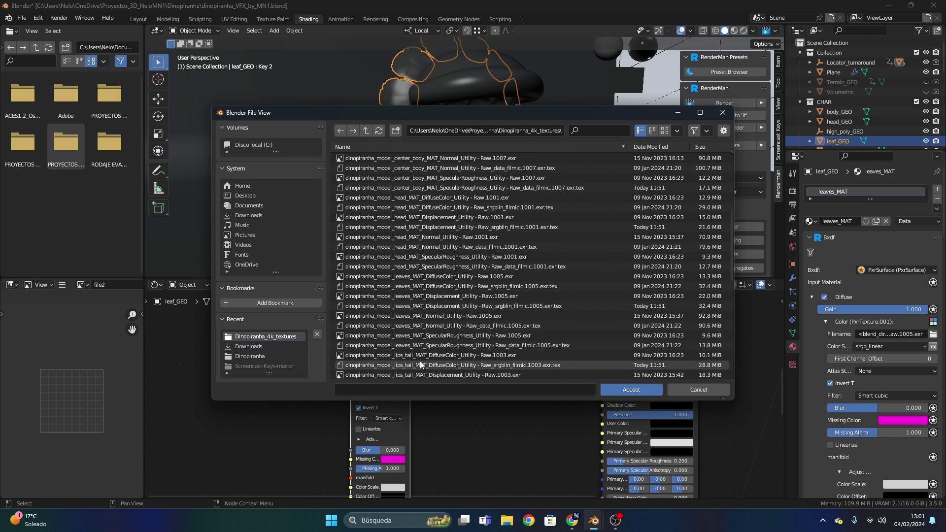
left_click(423, 336)
left_click(605, 389)
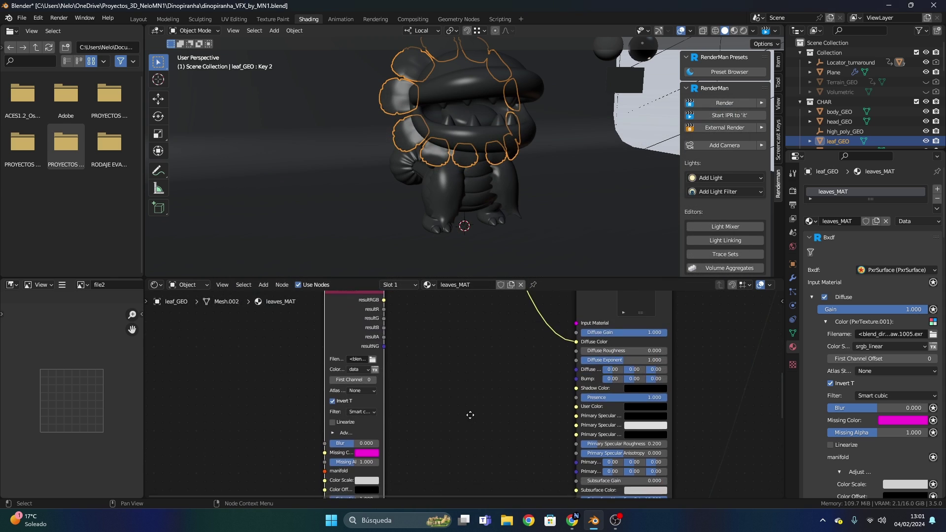
Shift the texture node left, then select the tail sphere to view its lips_tail_MAT network
scroll(435, 364, "down", 3)
left_click(444, 380)
middle_click_drag(464, 373, 491, 395)
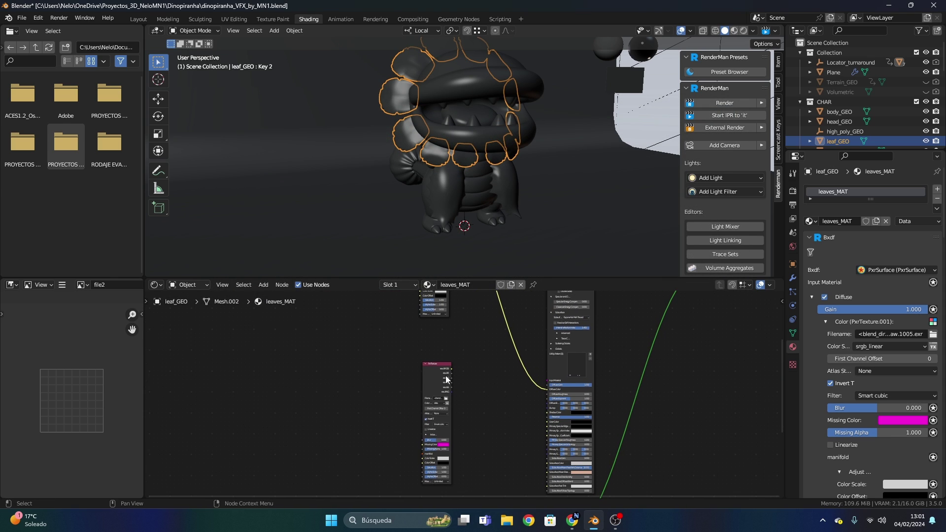
left_click_drag(443, 378, 377, 387)
left_click(404, 389)
scroll(462, 396, "up", 2)
key("shift+a")
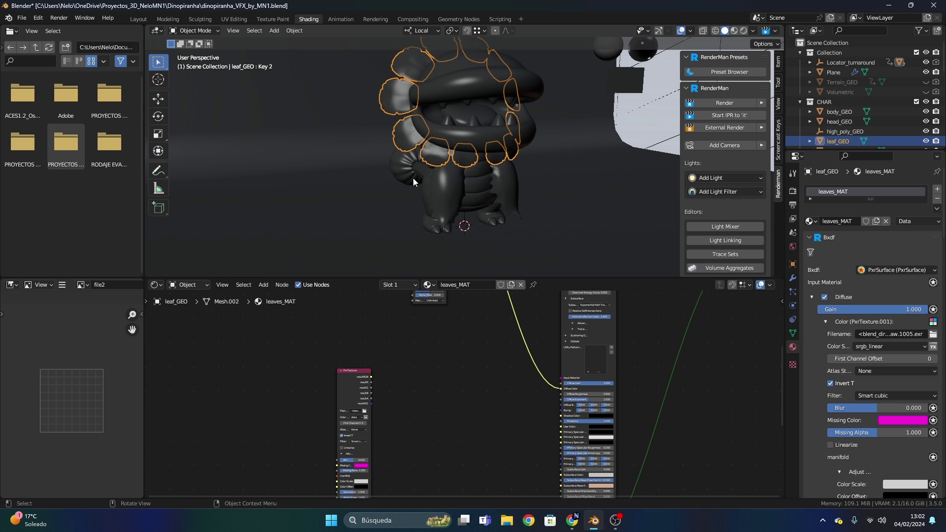
left_click(406, 165)
middle_click_drag(412, 362, 431, 383)
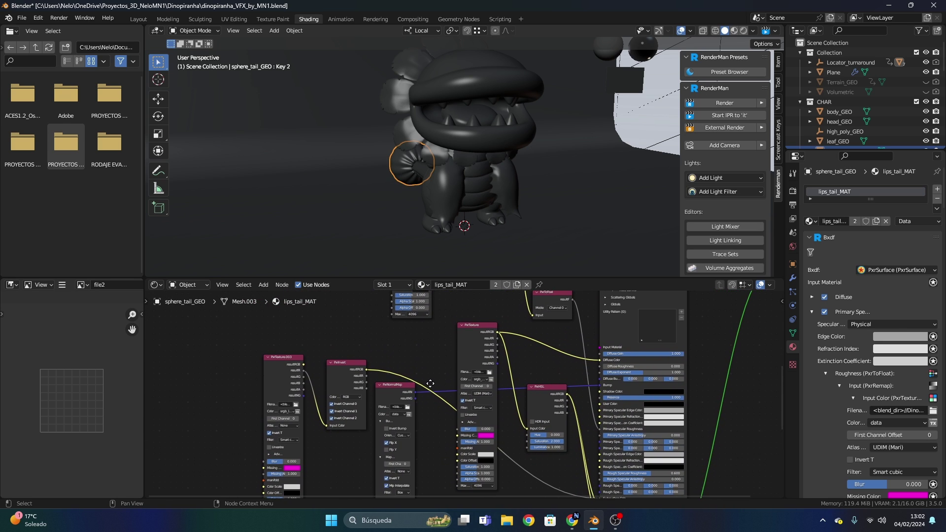
Inspect the tail's PxrToFloat and PxrRemap nodes, then return to the leaves' leaves_MAT
middle_click_drag(538, 363, 517, 459)
left_click(520, 404)
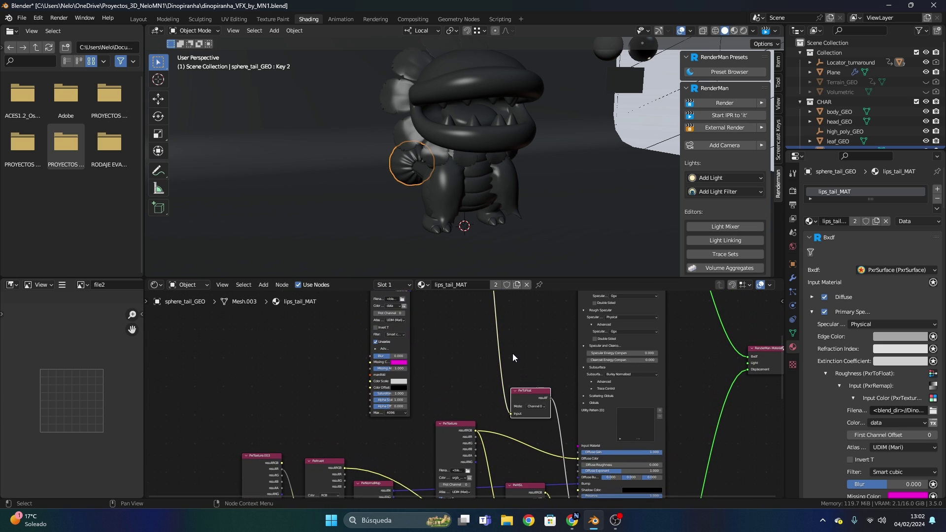
scroll(515, 353, "down", 4)
middle_click_drag(528, 352, 528, 463)
scroll(486, 364, "up", 2)
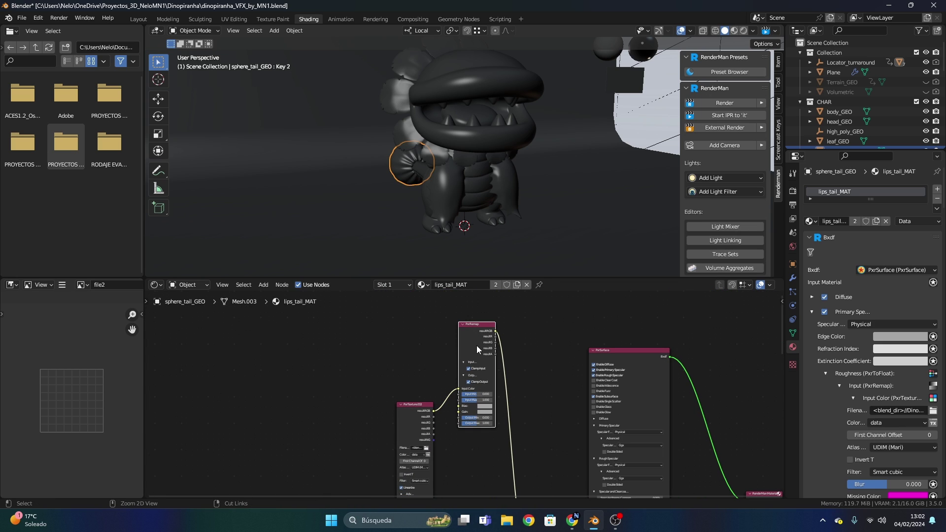
left_click(408, 132)
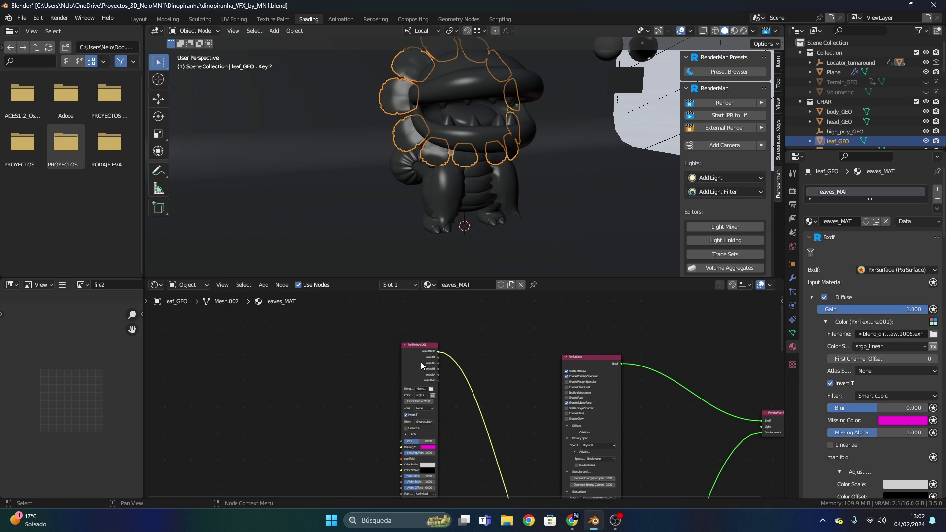
Paste the copied PxrRemap nodes into leaves_MAT and place them beside the leaf texture
left_click_drag(422, 363, 355, 383)
key("shift+a")
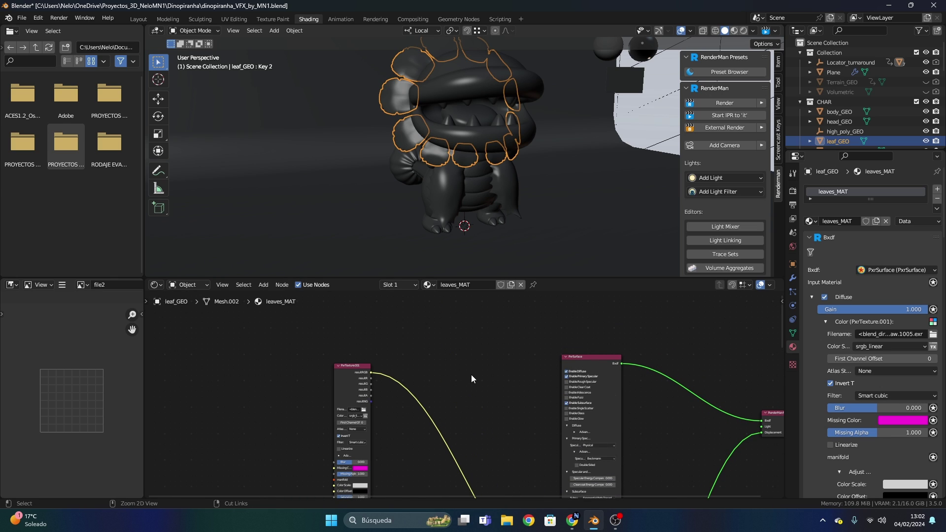
key("ctrl+v")
middle_click_drag(463, 380, 463, 461)
left_click_drag(434, 334, 418, 417)
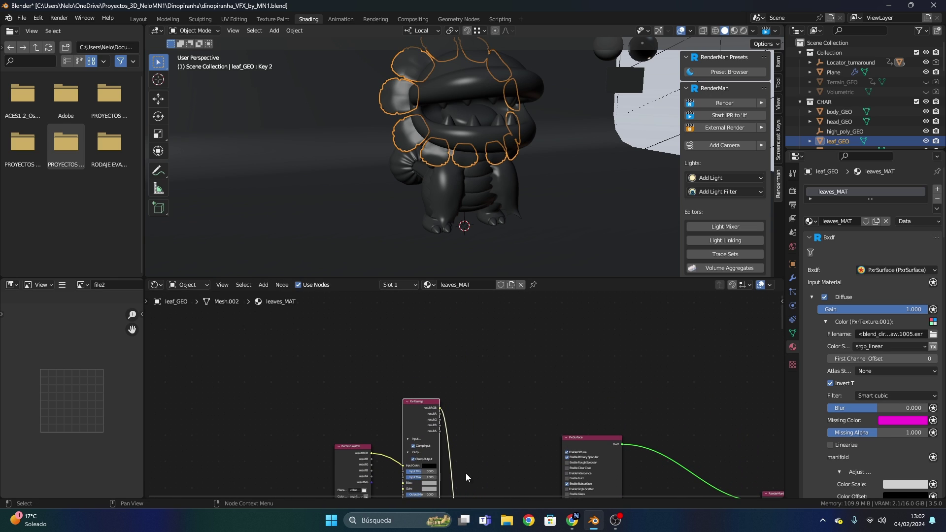
middle_click_drag(465, 473, 501, 414)
scroll(406, 425, "up", 2)
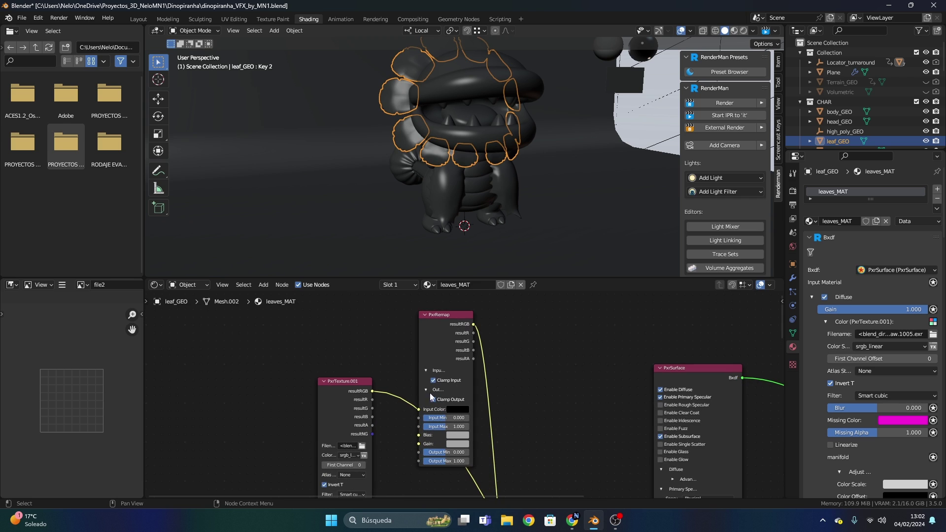
middle_click_drag(470, 449, 489, 443)
scroll(475, 380, "up", 5)
scroll(489, 444, "down", 2)
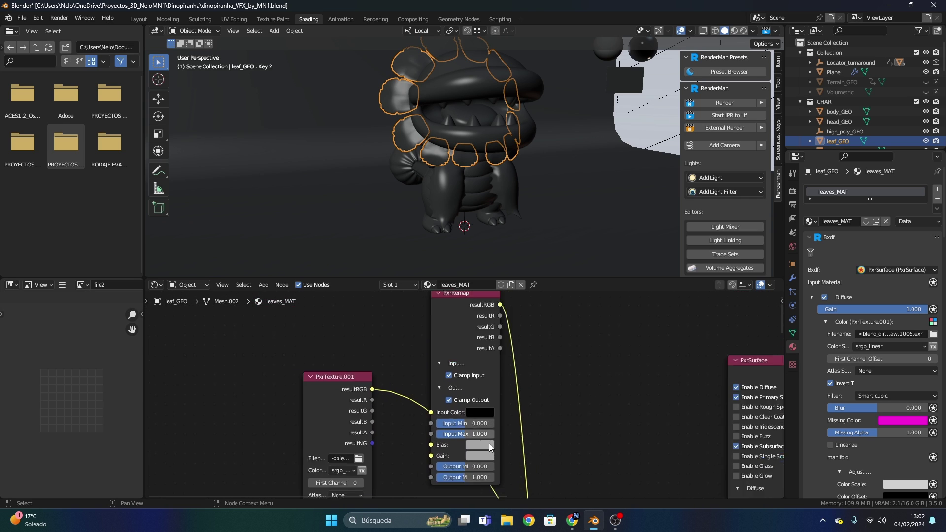
scroll(489, 444, "down", 4)
middle_click_drag(528, 377, 551, 350)
Reposition the PxrToFloat node and move PxrRemap beside the lower texture node
left_click_drag(504, 320, 495, 328)
middle_click_drag(555, 438, 570, 476)
scroll(592, 468, "up", 3)
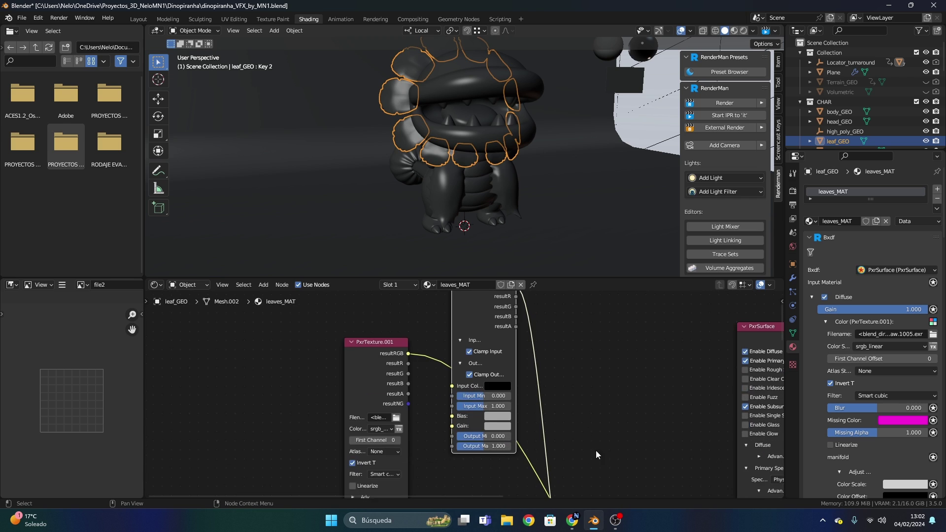
middle_click_drag(595, 450, 508, 346)
scroll(507, 347, "down", 5)
middle_click_drag(531, 454, 517, 383)
mouse_move(505, 404)
left_mouse_down()
mouse_move(519, 416)
mouse_move(495, 409)
left_mouse_up()
scroll(466, 398, "down", 4)
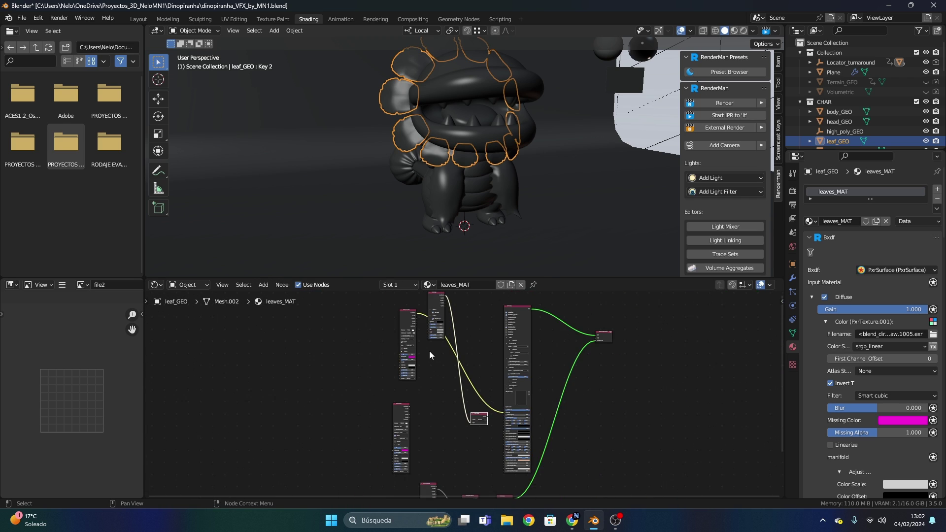
middle_click_drag(430, 351, 444, 392)
left_click_drag(445, 337, 434, 434)
Feed the texture resultRGB into PxrRemap's Input Color and begin linking PxrToFloat onward
scroll(451, 438, "up", 4)
middle_click_drag(464, 404, 523, 343)
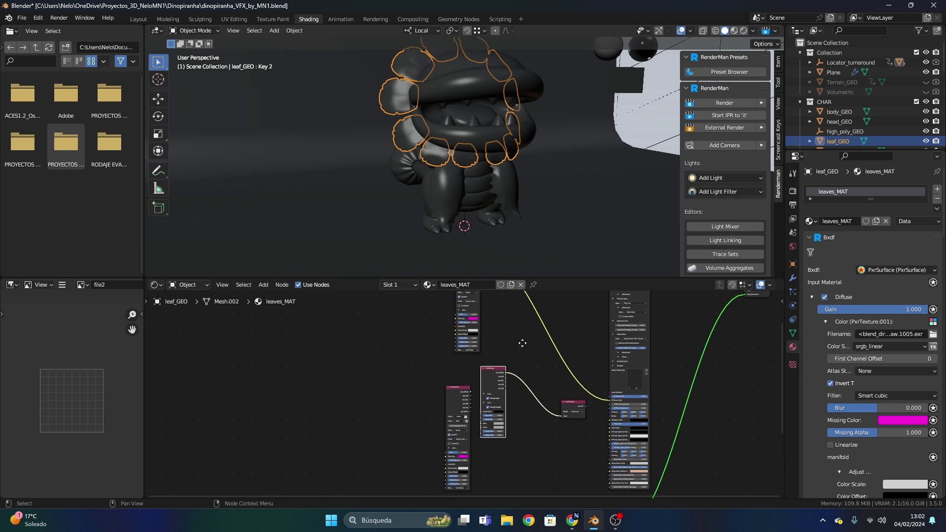
scroll(477, 394, "up", 1)
scroll(473, 418, "up", 3)
left_click_drag(462, 380, 514, 427)
scroll(630, 436, "down", 3)
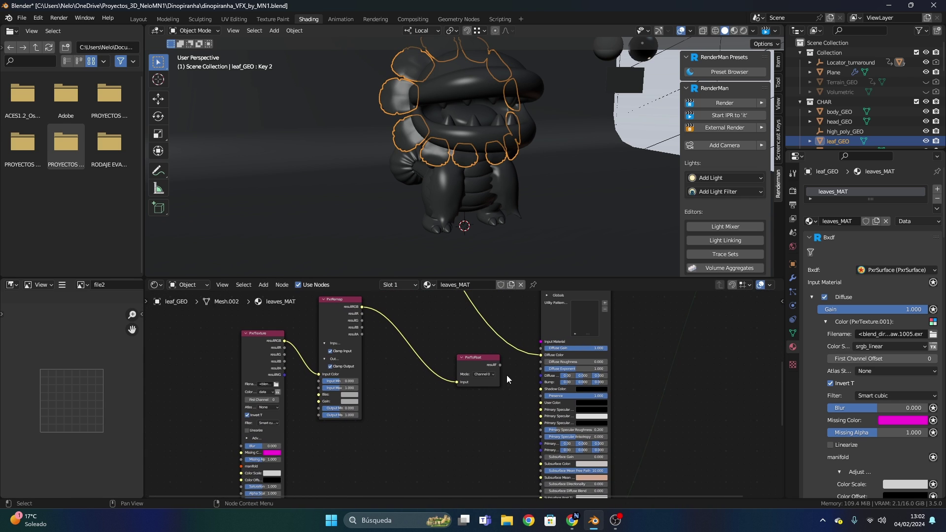
left_click_drag(500, 364, 522, 422)
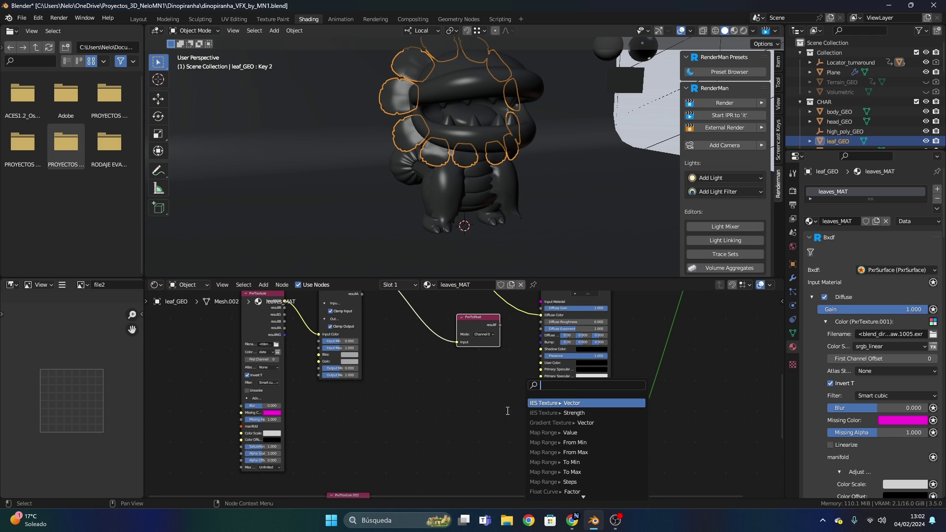
left_click(404, 175)
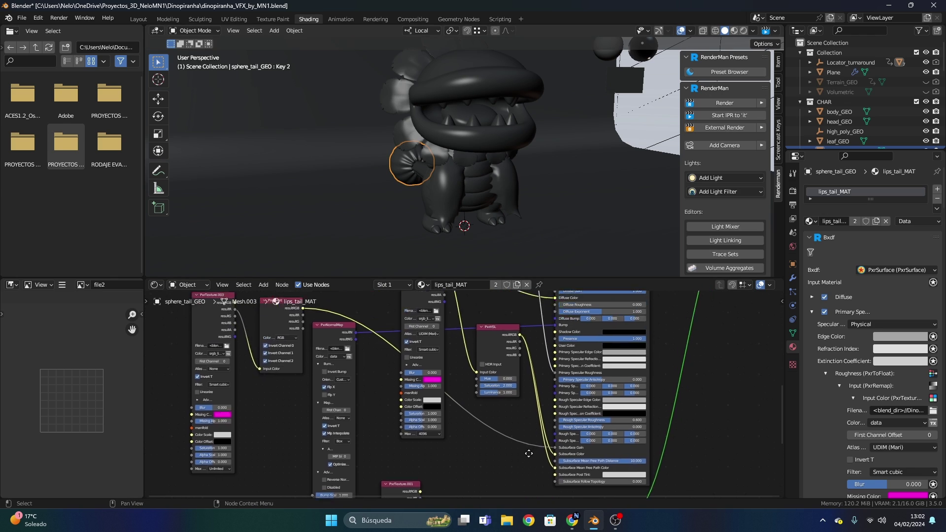
middle_click_drag(529, 453, 512, 492)
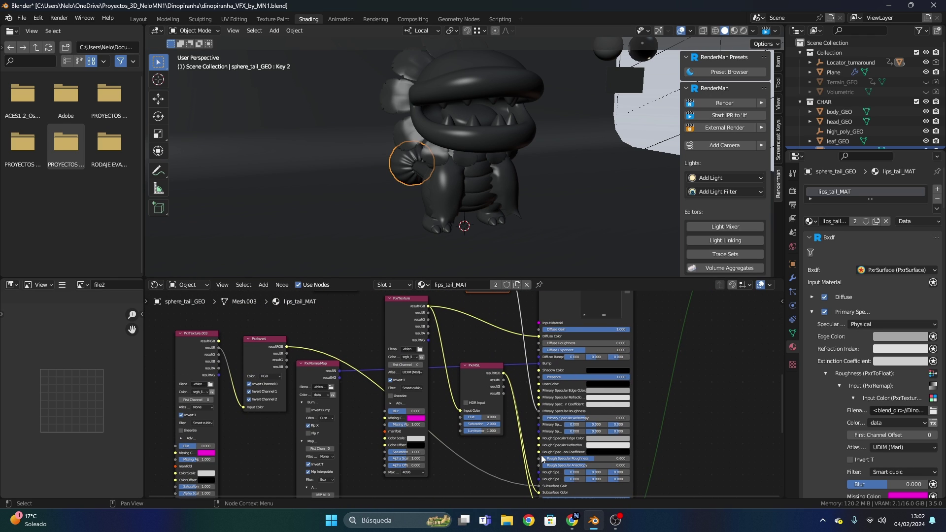
scroll(616, 394, "up", 2)
middle_click_drag(561, 415, 543, 497)
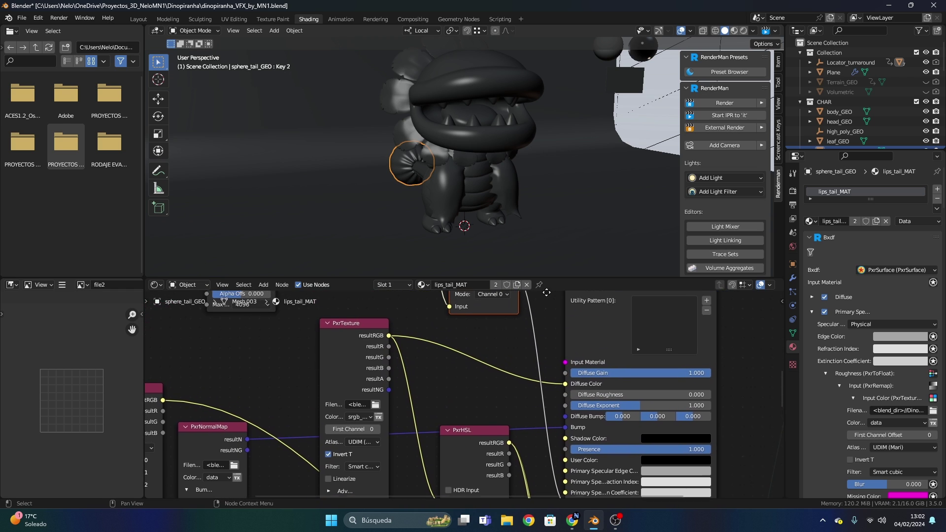
scroll(498, 266, "down", 3)
scroll(460, 340, "down", 5)
middle_click_drag(456, 370, 411, 308)
scroll(517, 390, "up", 2)
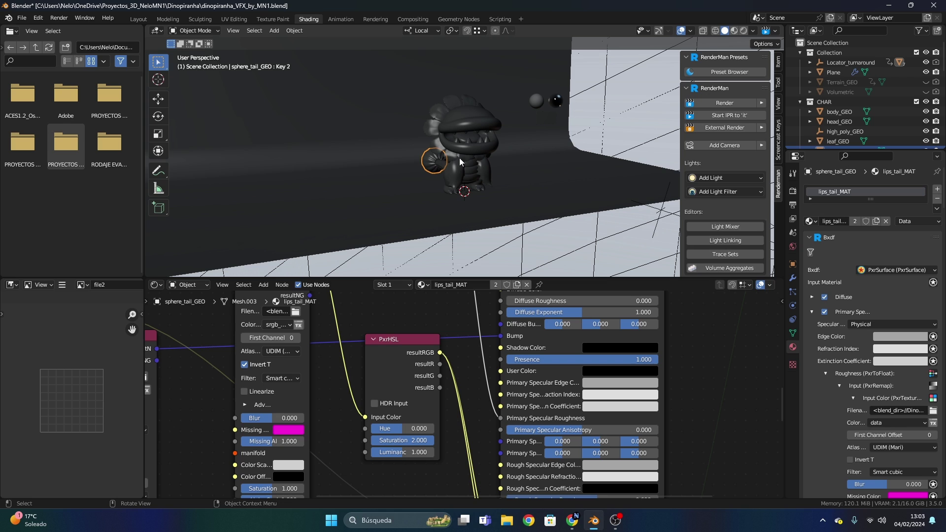
scroll(469, 473, "down", 3)
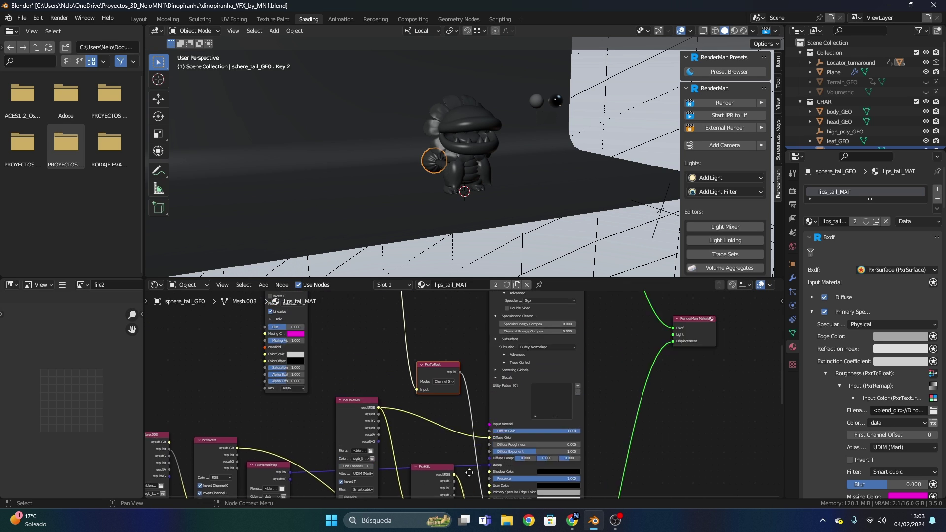
middle_click_drag(469, 473, 474, 320)
scroll(492, 321, "up", 3)
middle_click_drag(475, 363, 457, 427)
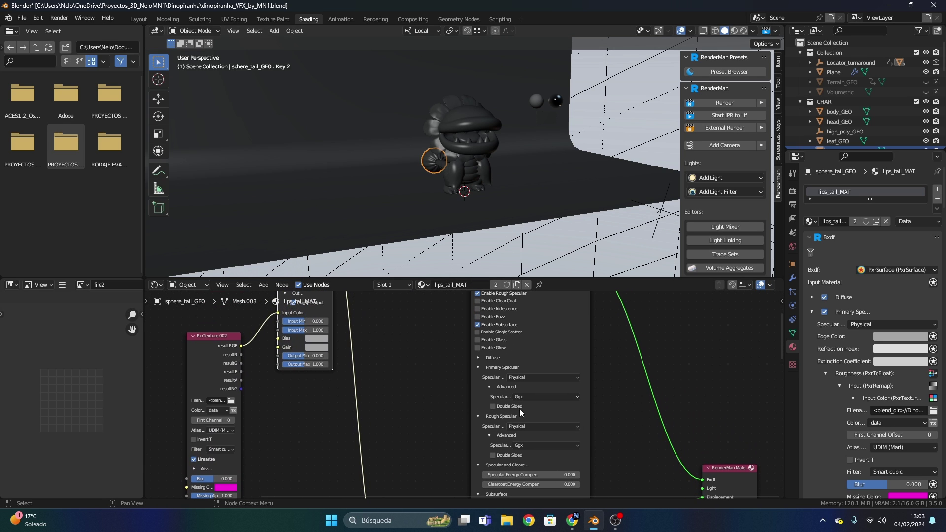
middle_click_drag(515, 374, 450, 388)
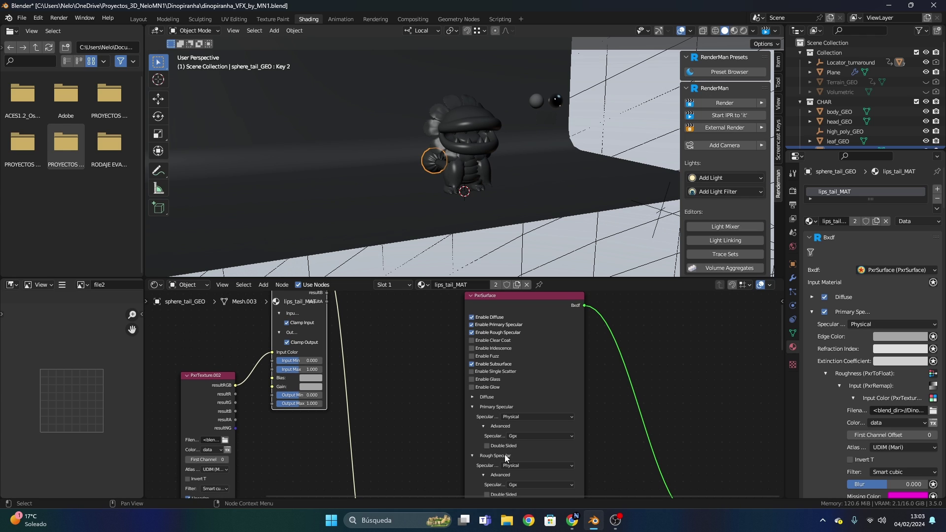
Select the leaves and scroll their PxrSurface node down to the Primary Specular inputs
left_click(452, 114)
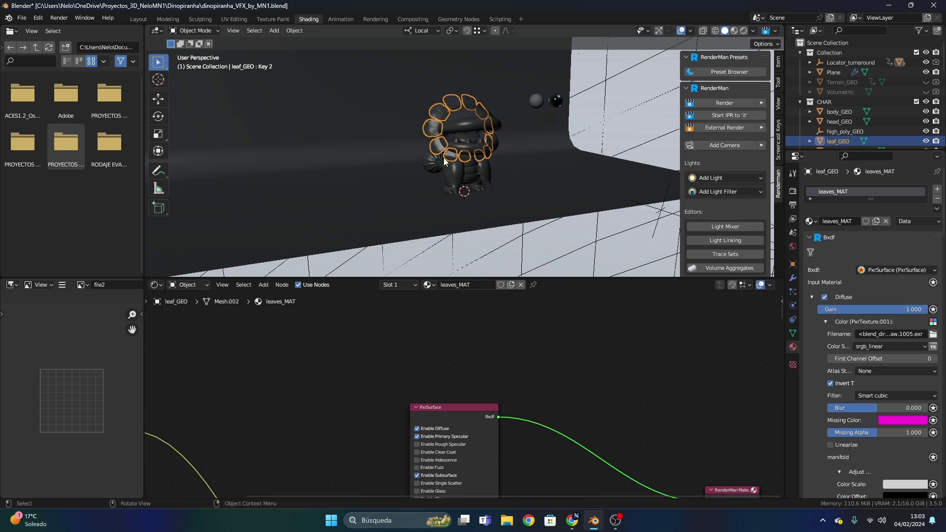
scroll(587, 426, "down", 3)
middle_click_drag(540, 439, 599, 393)
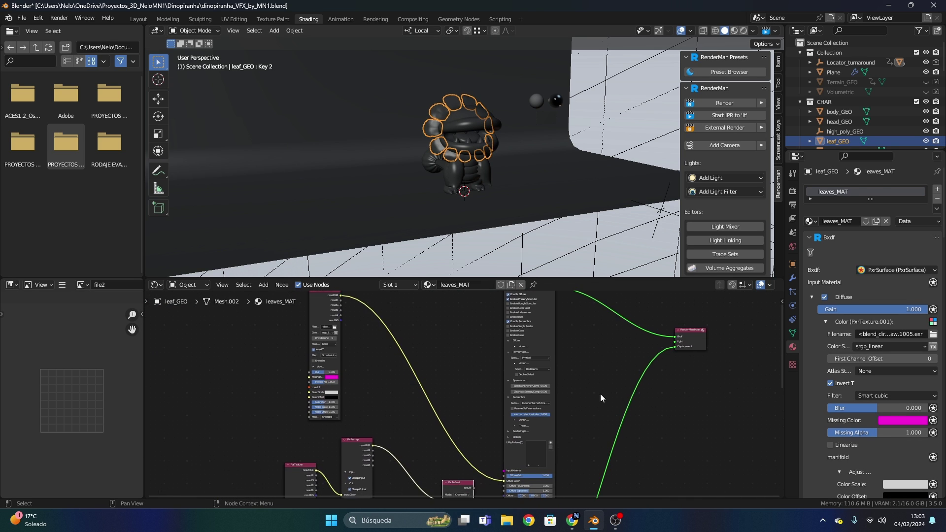
scroll(487, 363, "up", 6)
middle_click_drag(486, 360, 479, 416)
scroll(506, 355, "up", 5)
middle_click_drag(508, 326, 499, 283)
middle_click_drag(463, 445, 447, 318)
middle_click_drag(339, 353, 355, 373)
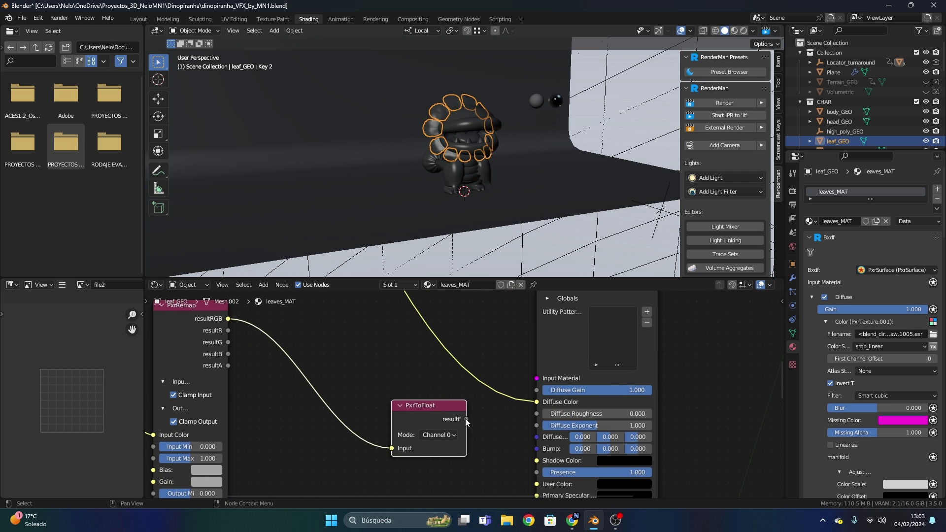
middle_click_drag(466, 419, 458, 356)
scroll(458, 356, "down", 3)
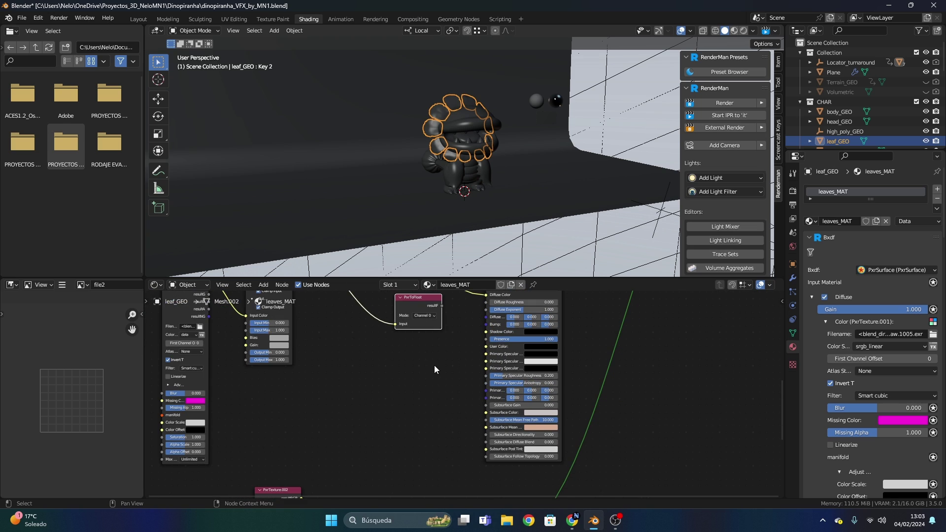
scroll(607, 386, "up", 4)
Brighten the Primary Specular colour to light grey
left_click(577, 362)
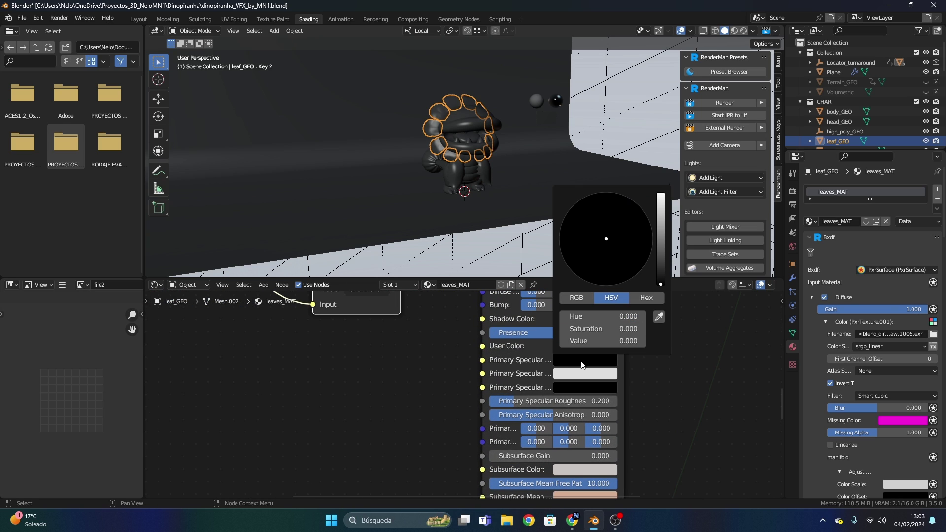
left_click_drag(660, 285, 655, 239)
left_click(580, 389)
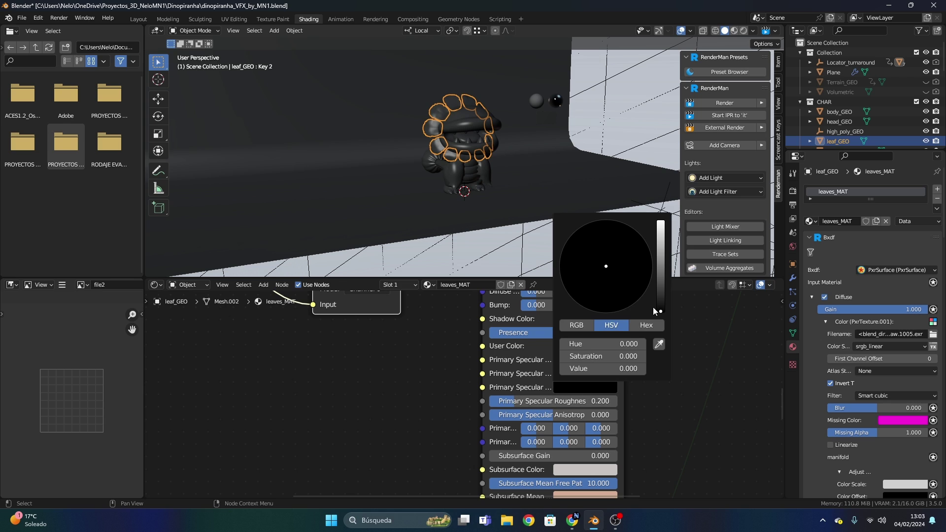
left_click_drag(661, 308, 660, 238)
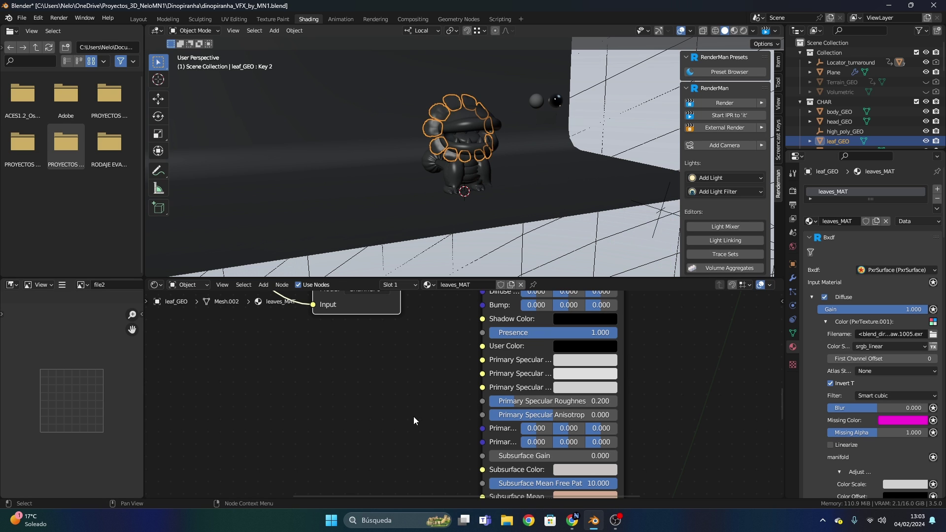
Connect PxrToFloat resultF to the PxrSurface Primary Specular Roughness input
middle_click_drag(414, 418, 484, 429)
scroll(462, 397, "down", 9)
middle_click_drag(418, 334, 449, 400)
scroll(450, 400, "up", 2)
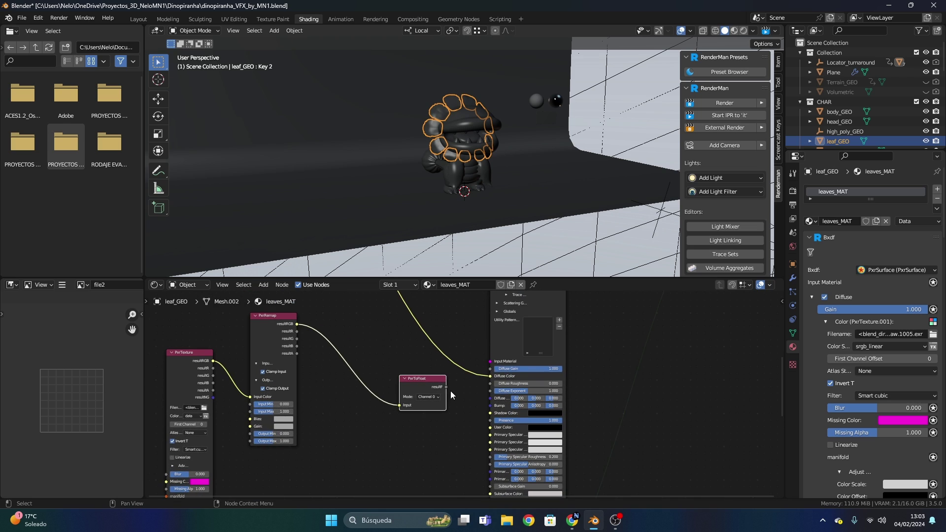
scroll(451, 391, "up", 1)
left_click_drag(441, 385, 495, 470)
middle_click_drag(431, 457, 593, 453)
scroll(458, 413, "down", 4)
middle_click_drag(415, 412, 510, 421)
scroll(510, 421, "up", 5)
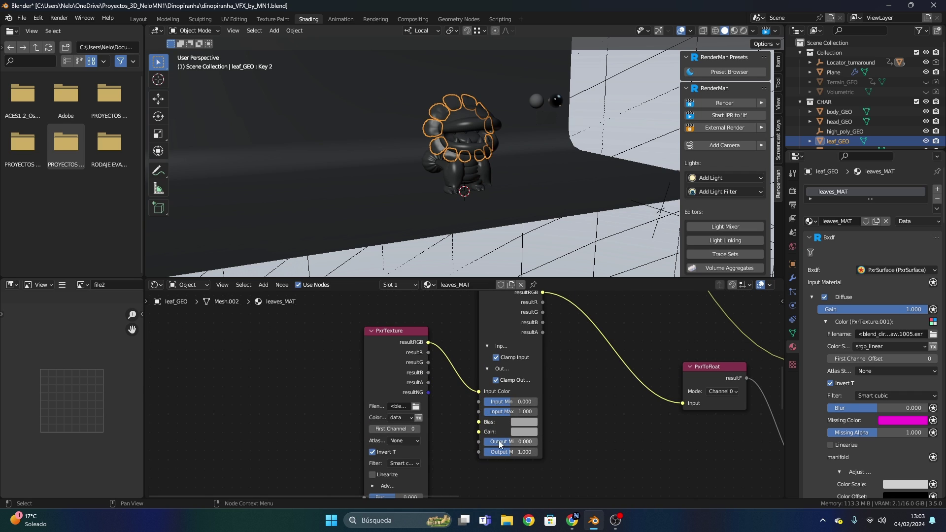
middle_click_drag(643, 415, 516, 464)
Add a PxrNormalMap node to leaves_MAT by searching 'pxrnorm' and place it
scroll(516, 359, "down", 1)
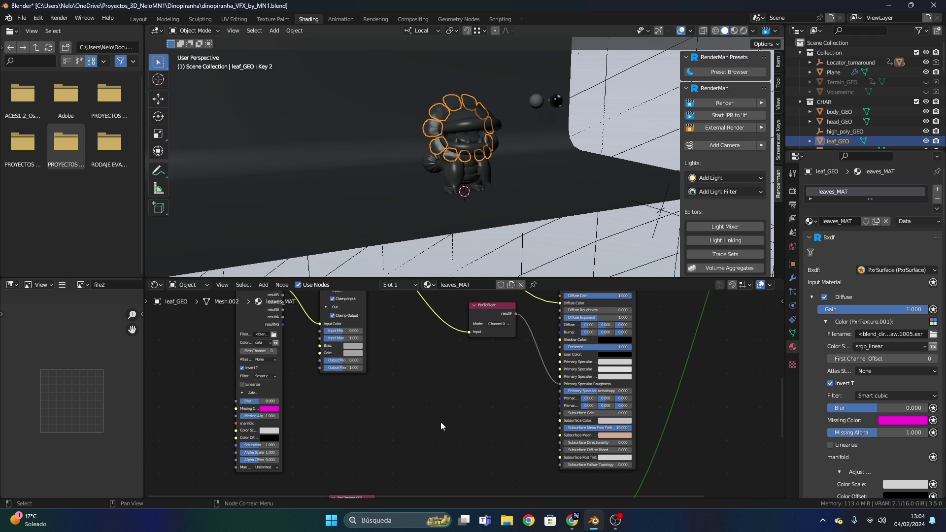
key("shift+a")
left_click(425, 382)
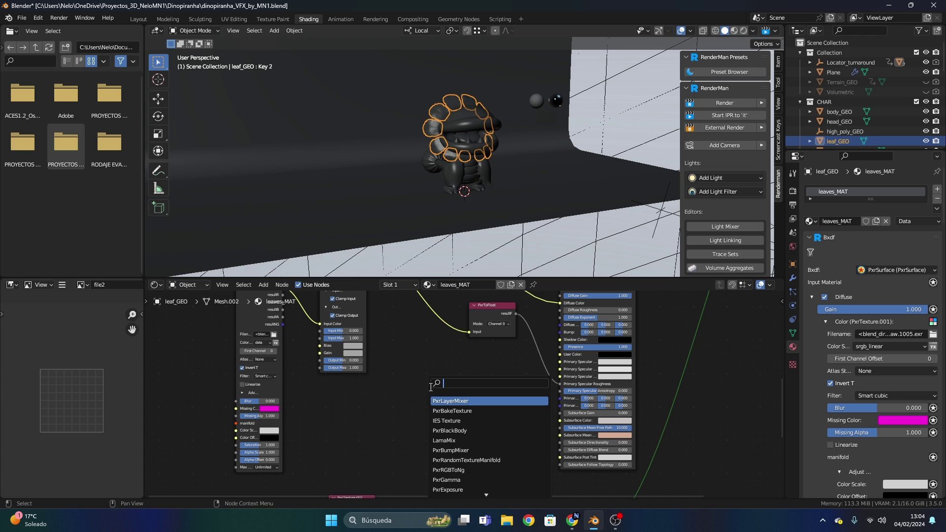
type("pxrnor")
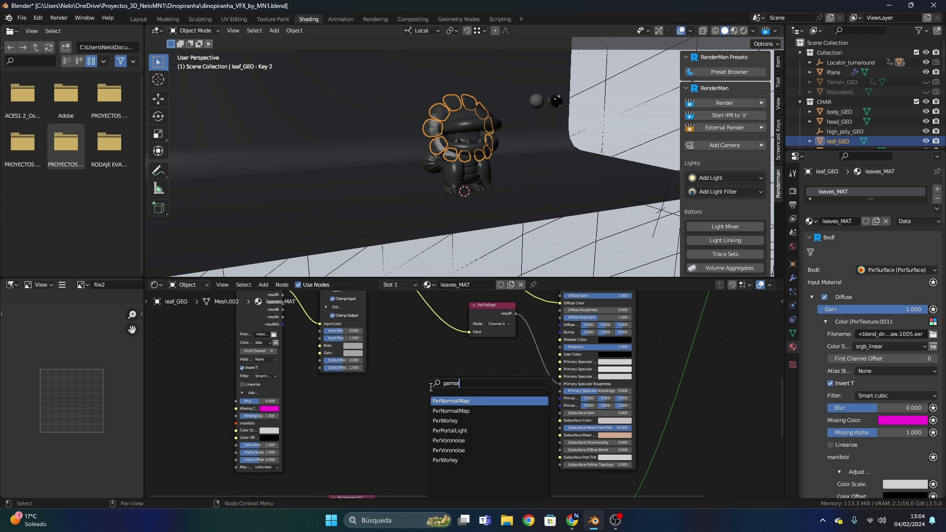
left_click(449, 401)
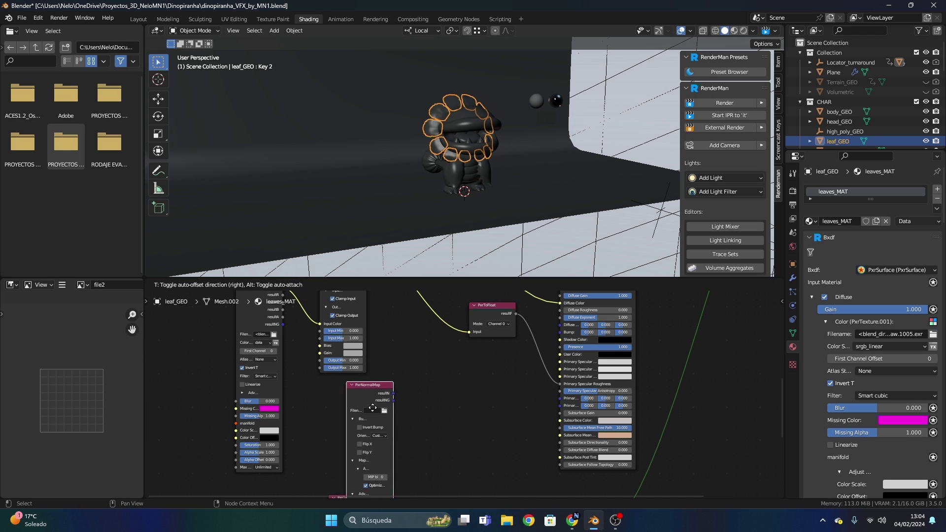
key("ctrl+z")
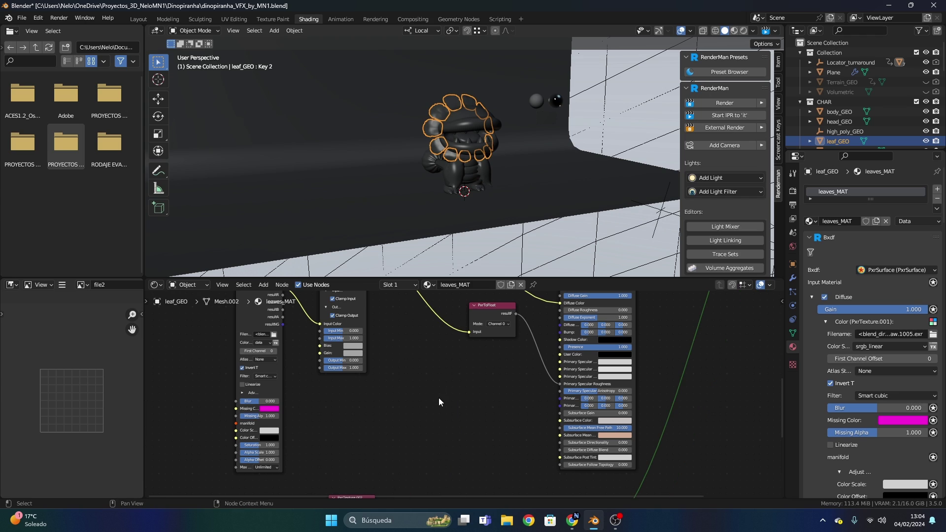
key("shift+a")
mouse_move(439, 397)
key("p")
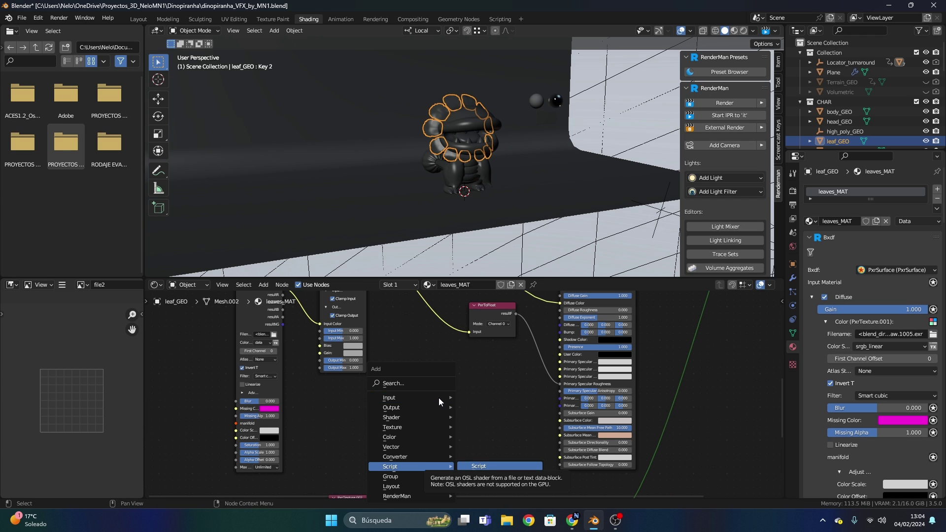
left_click(437, 385)
type("p")
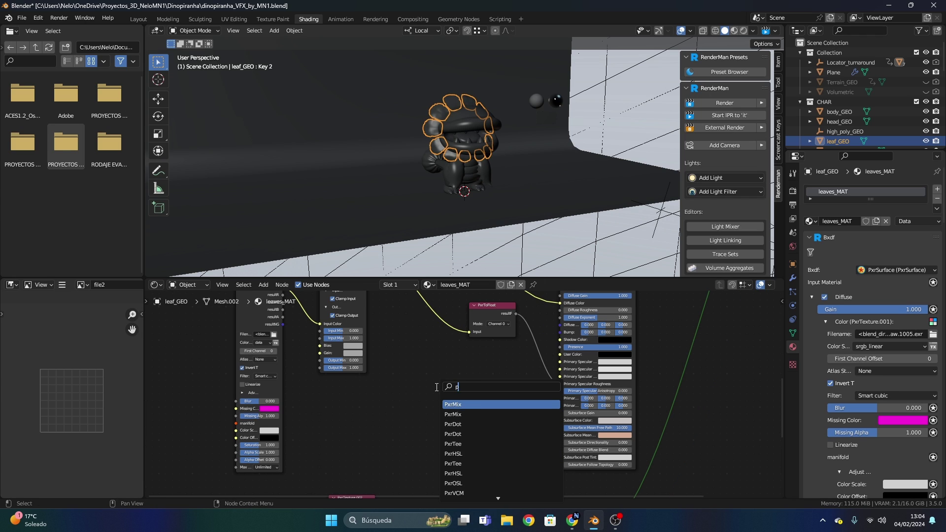
type("xrnorm")
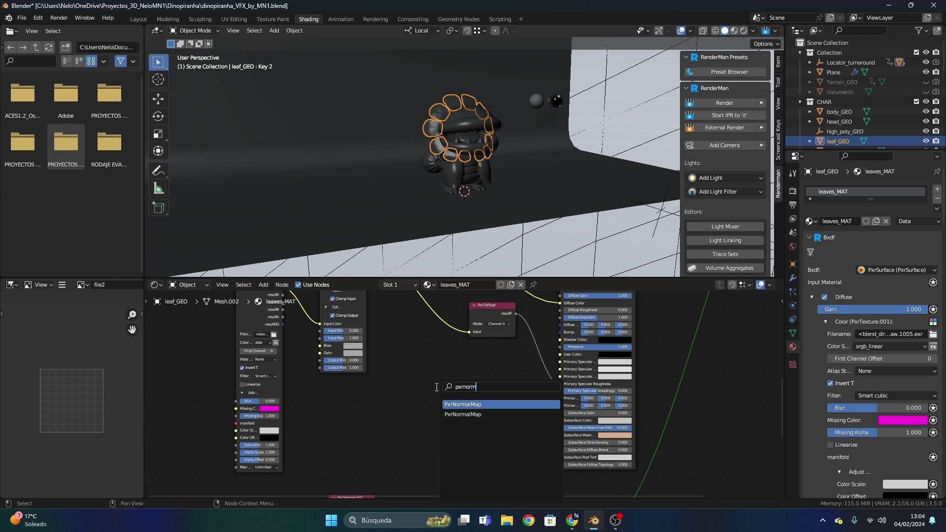
left_click(481, 405)
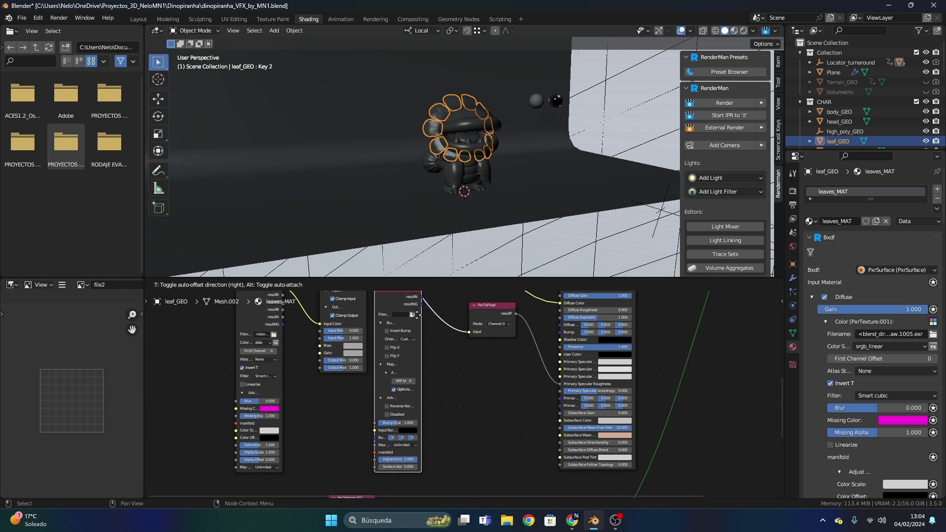
left_click(422, 344)
Wire PxrNormalMap resultN into PxrSurface Bump, then view the tail sphere's lips_tail_MAT
scroll(409, 371, "up", 3)
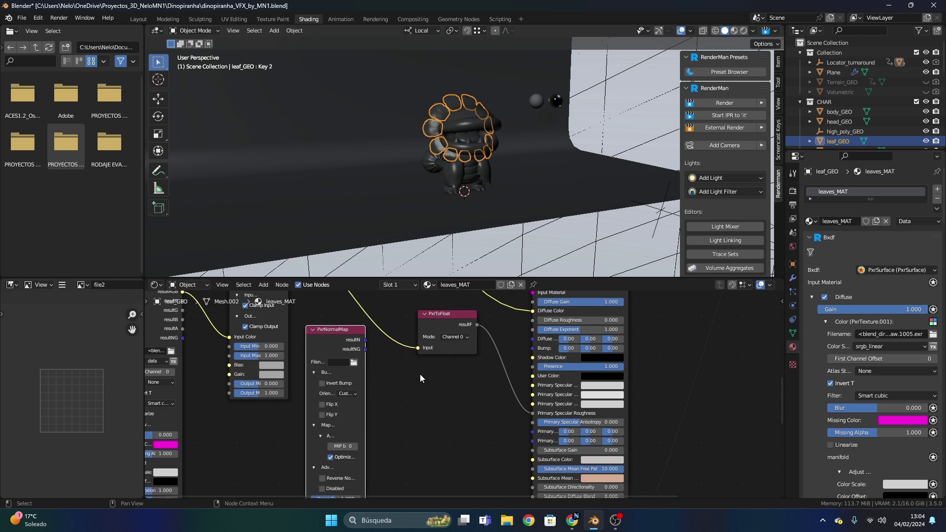
left_click_drag(366, 340, 533, 347)
middle_click_drag(474, 416, 567, 400)
left_click_drag(418, 321, 447, 347)
scroll(481, 357, "up", 4)
middle_click_drag(520, 360, 477, 393)
left_click(434, 165)
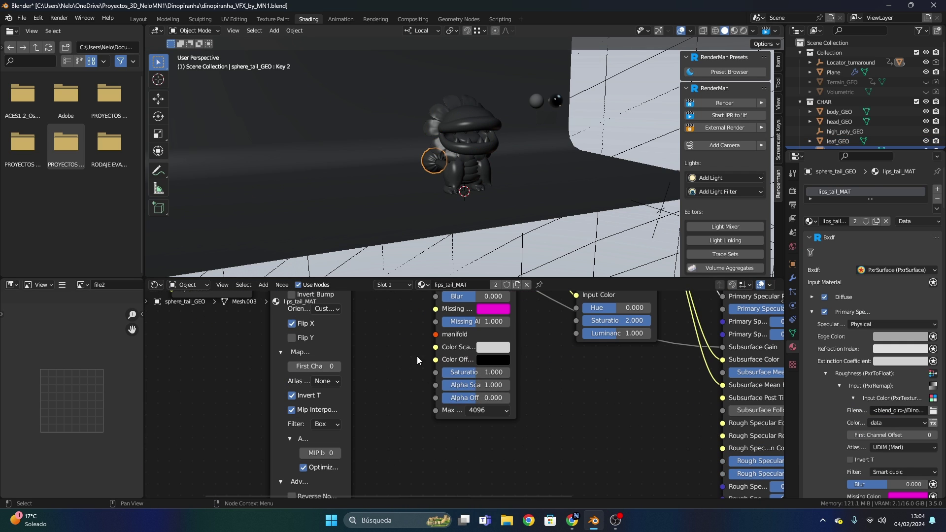
middle_click_drag(417, 356, 413, 478)
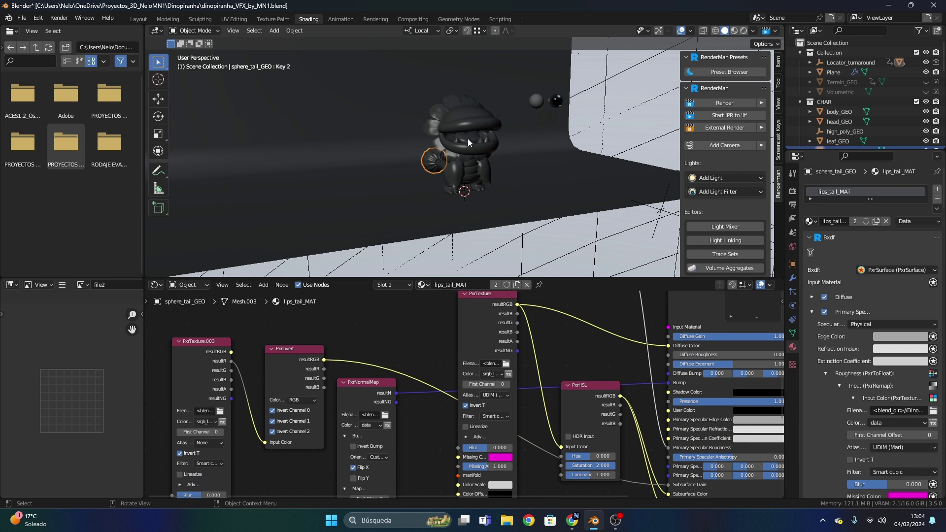
Frame the leaves and switch the viewport to a live RenderMan render, orbiting the piranha
left_click(439, 107)
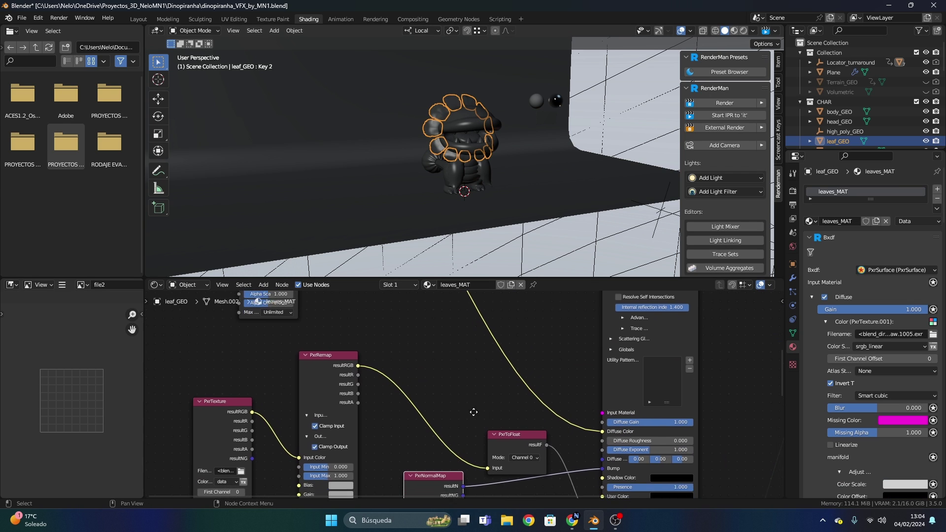
key("KP_Decimal")
key("z")
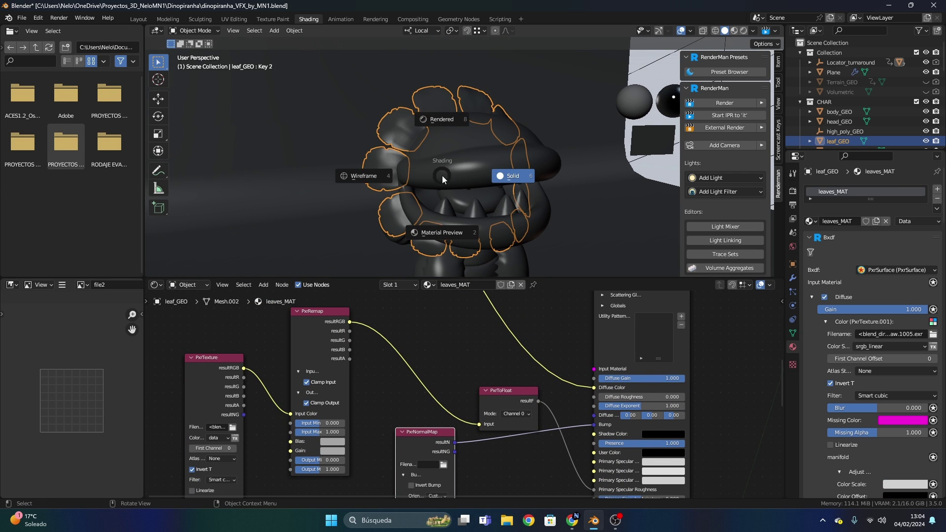
left_click(437, 129)
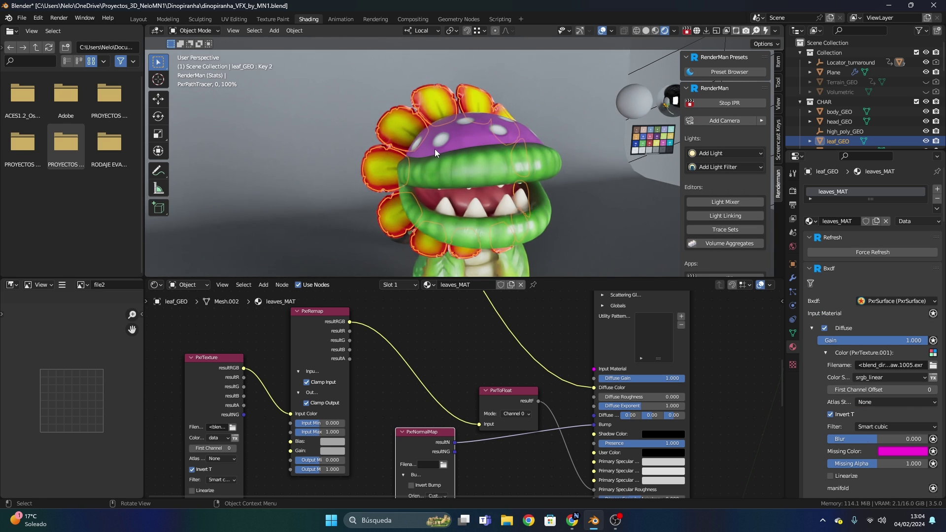
middle_click_drag(435, 149, 386, 167)
left_click(386, 166)
middle_click_drag(494, 167, 373, 164)
scroll(593, 195, "up", 4)
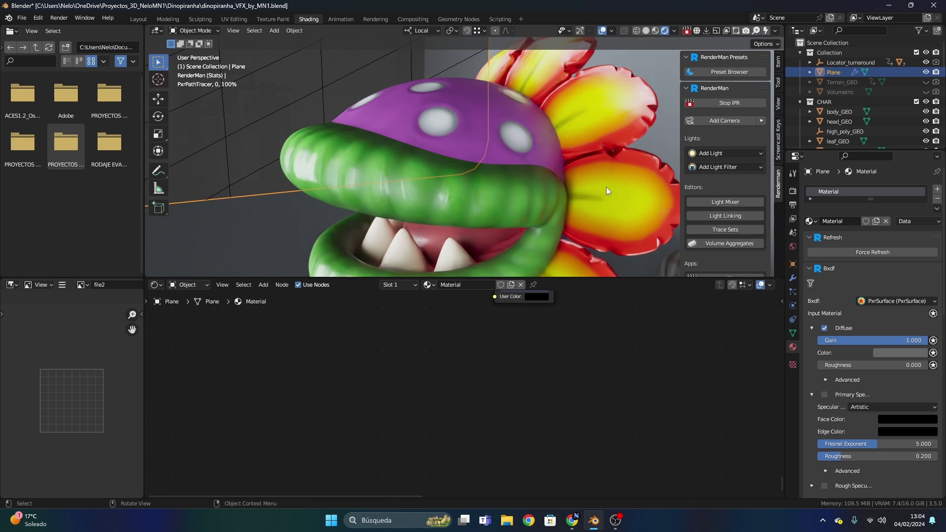
Select the petals and inspect the PxrTexture.002, PxrDispTransform and PxrDisplace chain in leaves_MAT
left_click(606, 187)
scroll(394, 414, "down", 4)
middle_click_drag(467, 465, 470, 374)
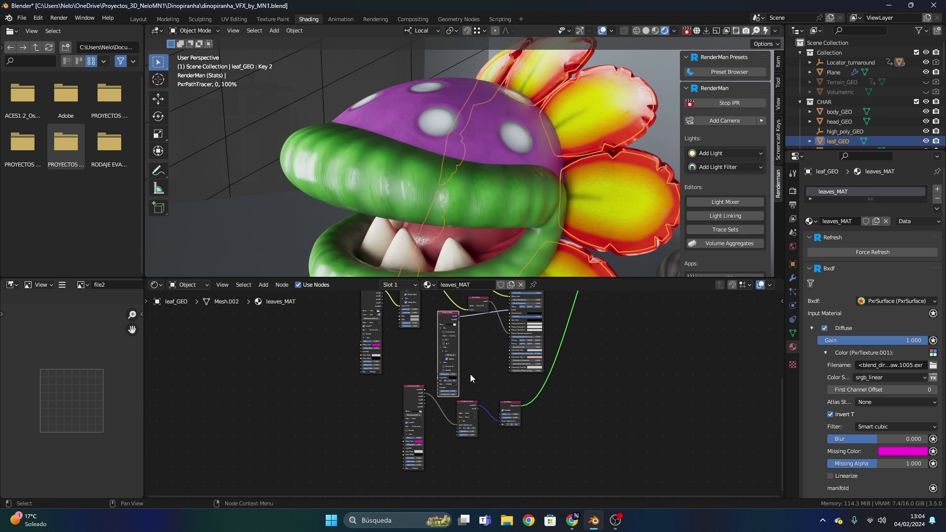
scroll(476, 390, "up", 5)
middle_click_drag(497, 404, 473, 353)
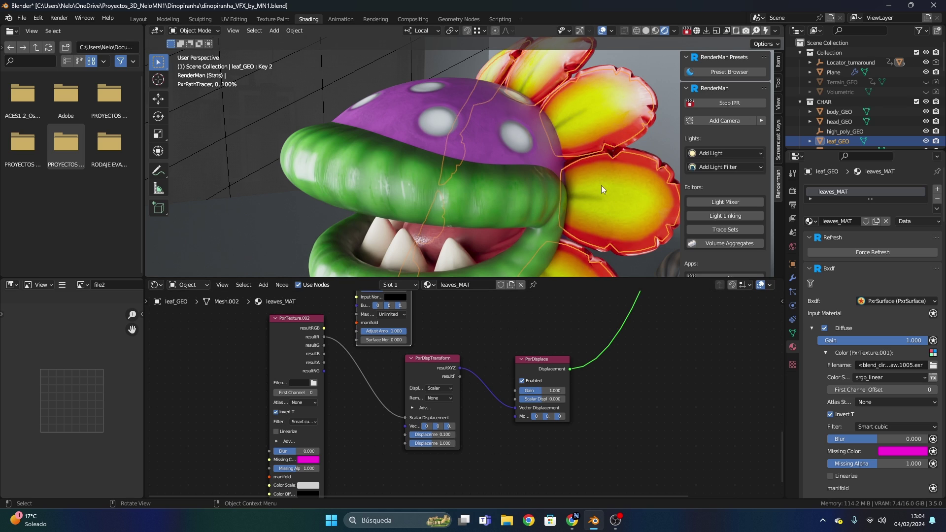
left_click(521, 360)
left_click(522, 359)
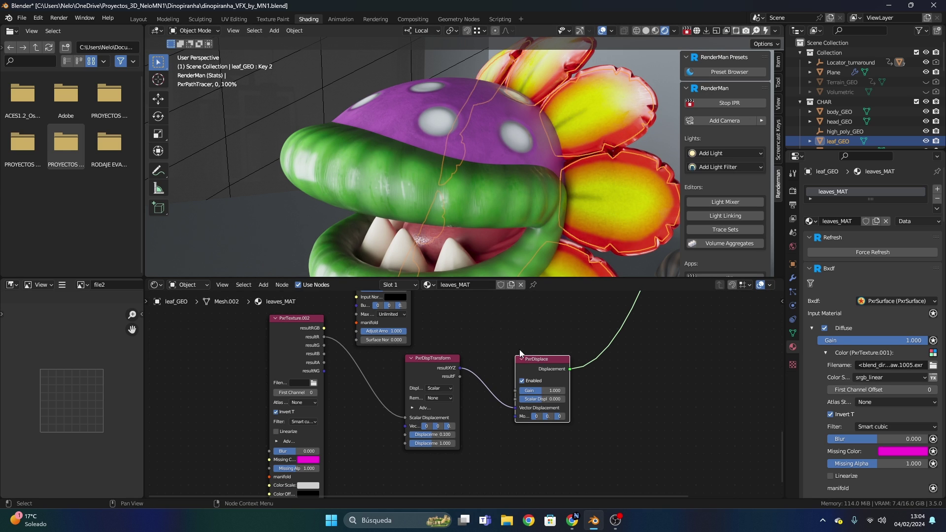
middle_click_drag(548, 368, 568, 382)
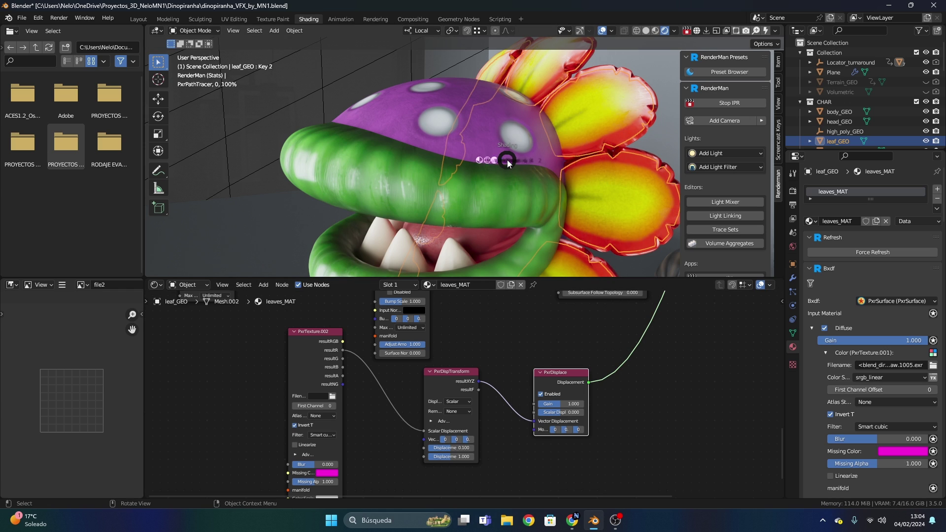
Return to solid shading and delete the PxrDisplace, PxrDispTransform and PxrTexture.002 nodes
key("z")
left_click(577, 161)
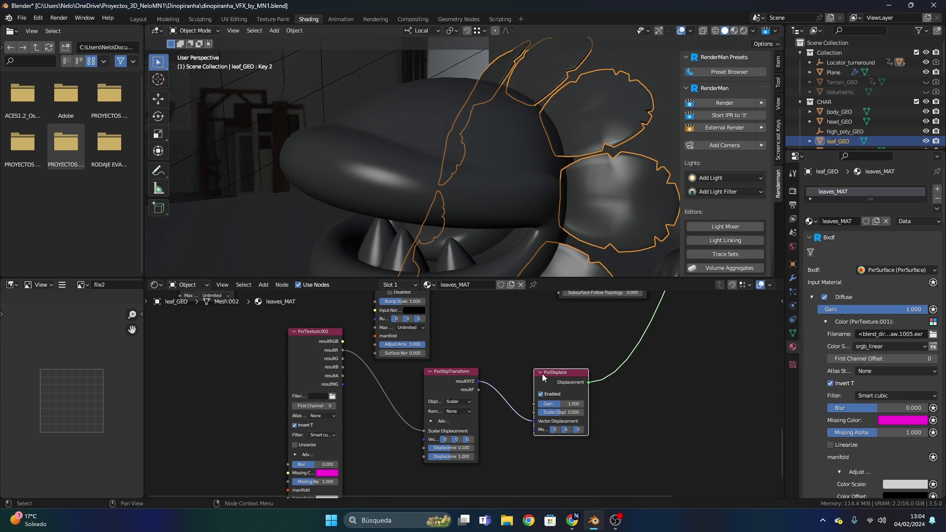
middle_click_drag(542, 373, 525, 395)
key("x")
left_click(417, 395)
key("x")
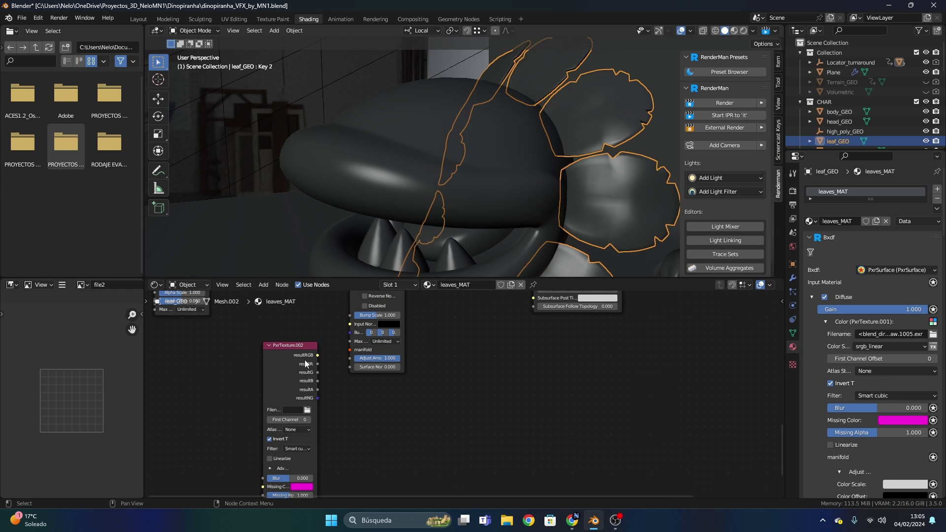
left_click(305, 364)
key("x")
Preview the petals without displacement in the RenderMan render, then return to solid shading
middle_click_drag(527, 187, 567, 164)
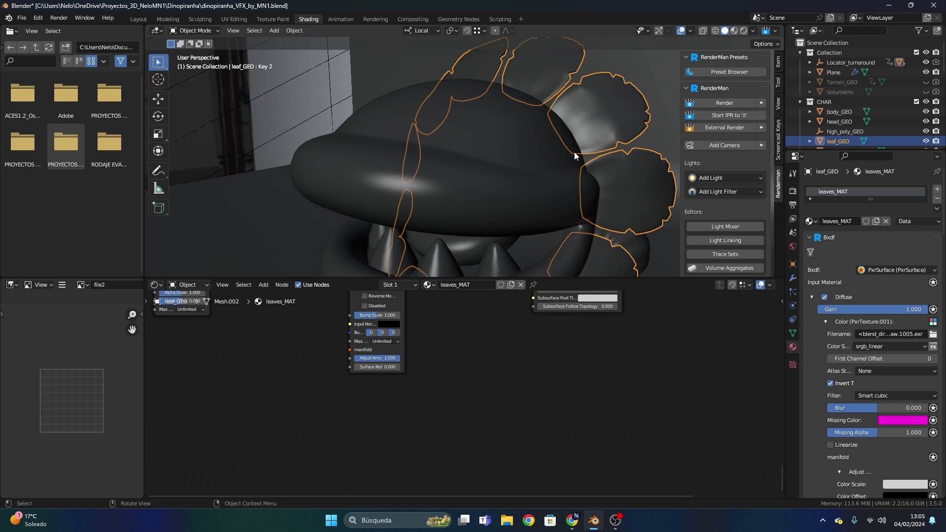
key("z")
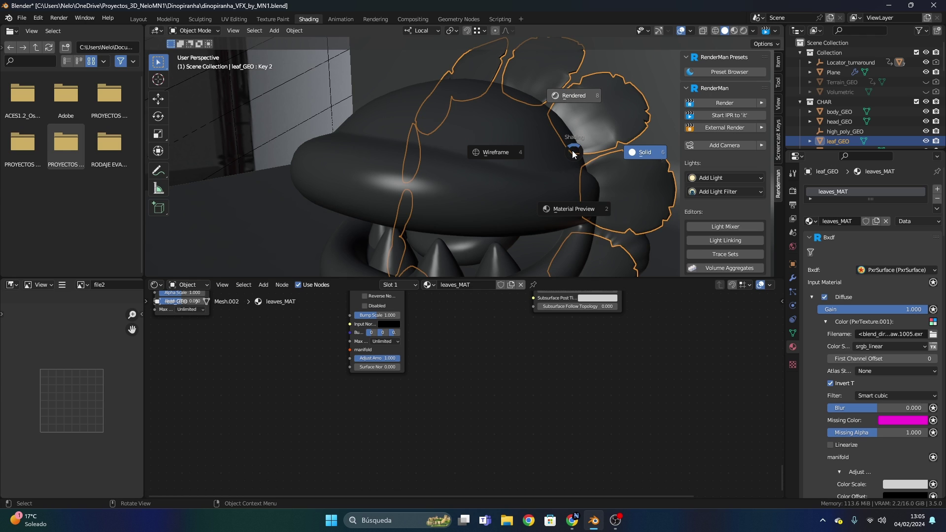
left_click(574, 127)
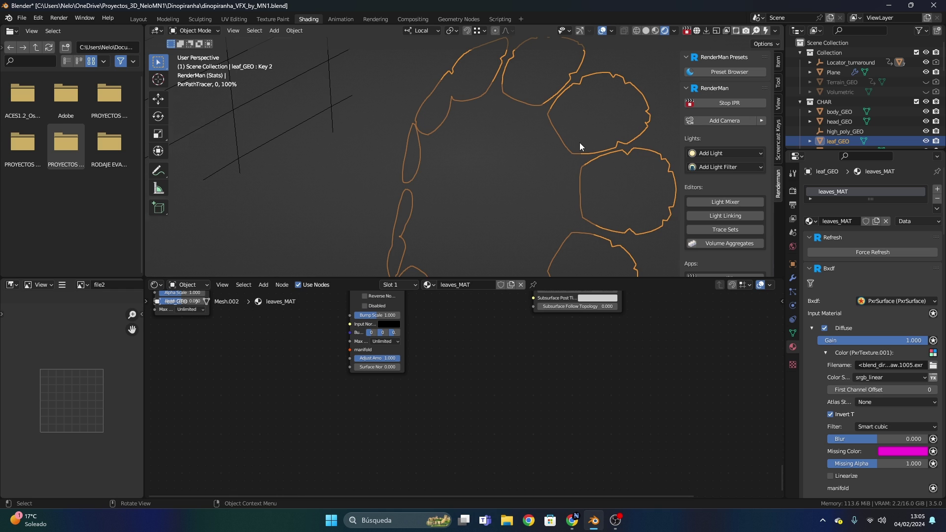
middle_click_drag(586, 137, 469, 159)
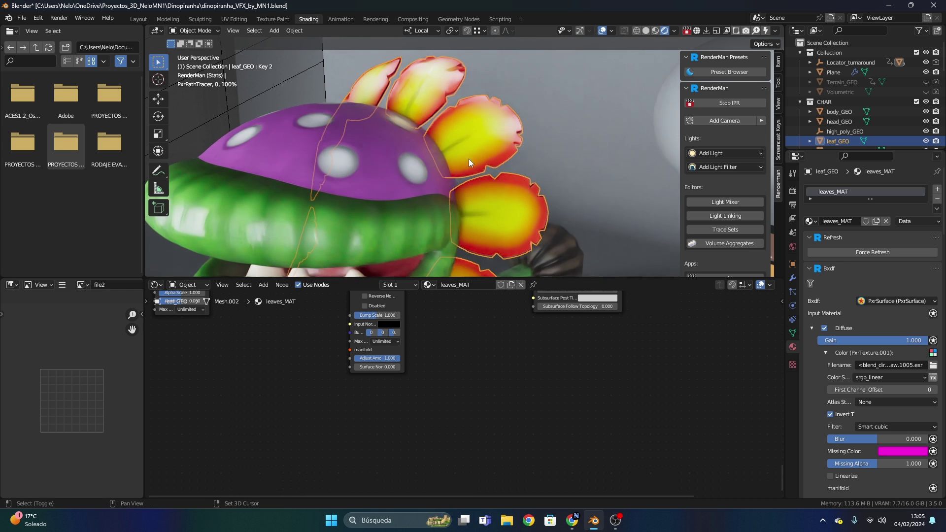
scroll(515, 111, "up", 4)
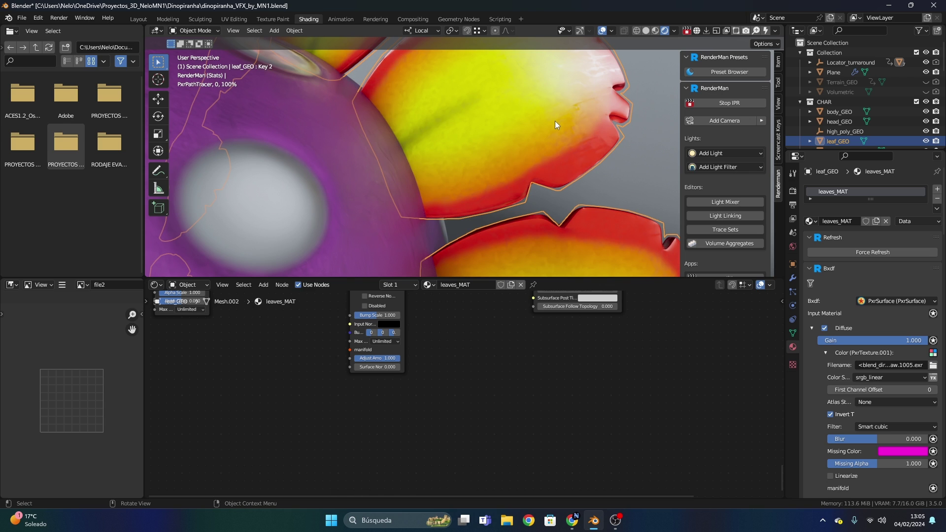
scroll(515, 135, "down", 3)
key("z")
left_click(512, 129)
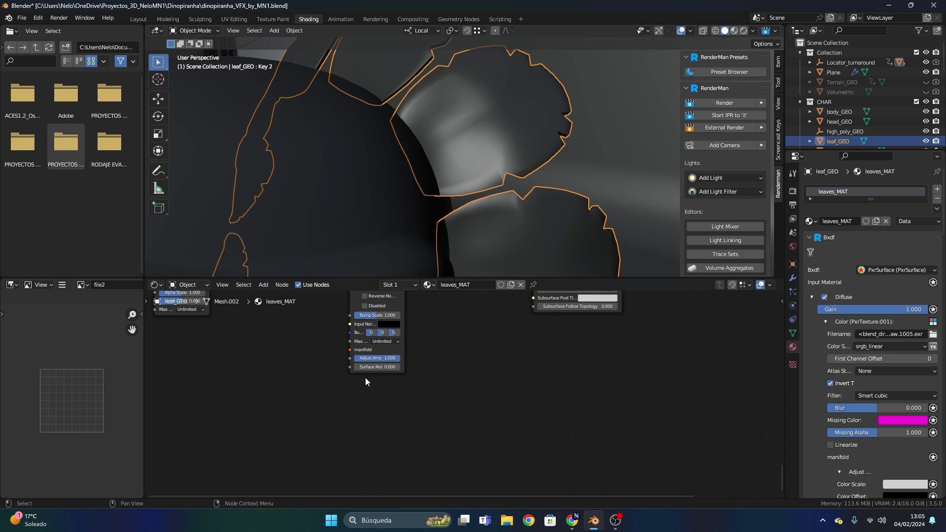
middle_click_drag(365, 377, 402, 388)
scroll(461, 367, "up", 4)
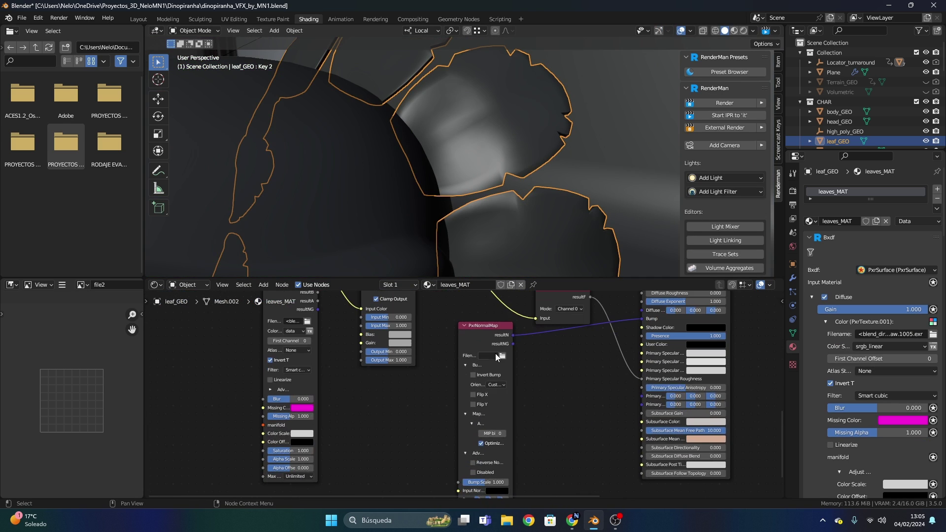
Load 'dinopiranha_model_leaves_MAT_Normal_Utility - Raw.1005.exr' from Dinopiranha_4k_textures into the PxrNormalMap
left_click(497, 358)
left_click(499, 357)
left_click(266, 336)
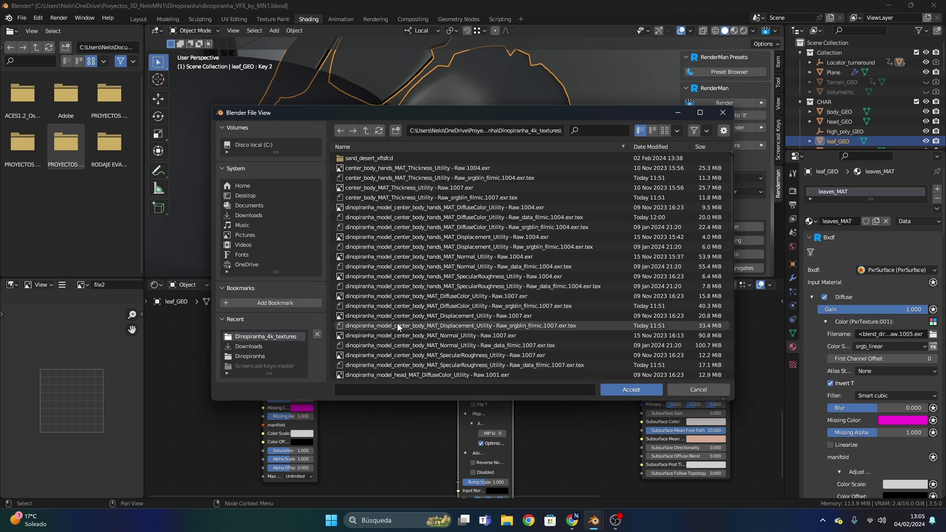
scroll(410, 338, "down", 10)
scroll(410, 338, "down", 14)
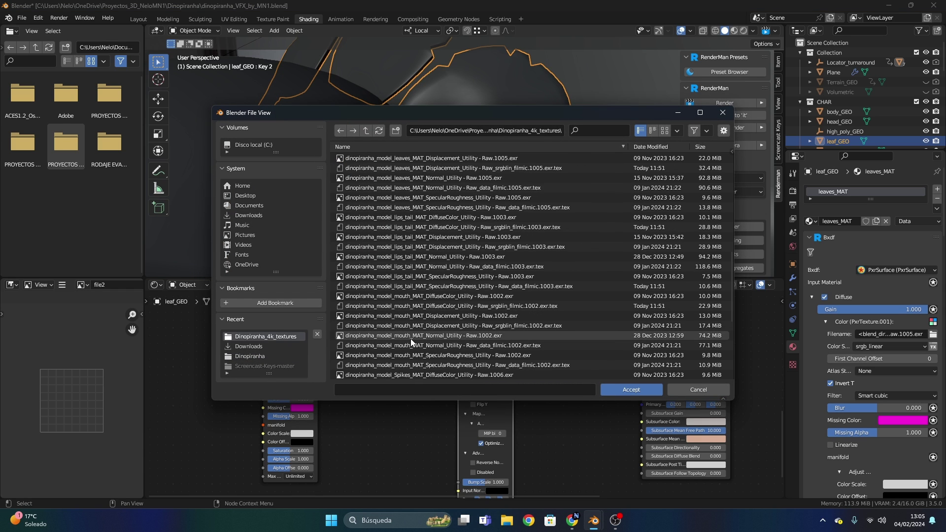
scroll(405, 339, "up", 10)
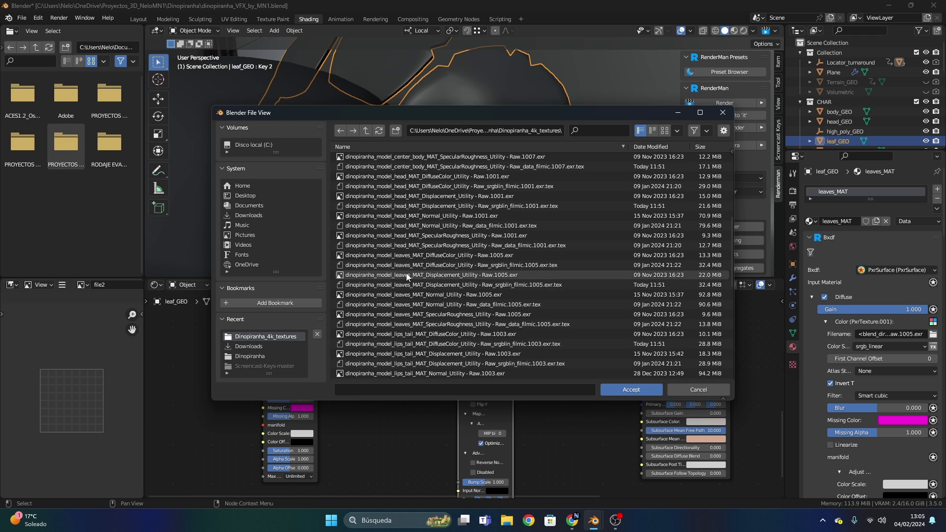
left_click(413, 294)
left_click(631, 388)
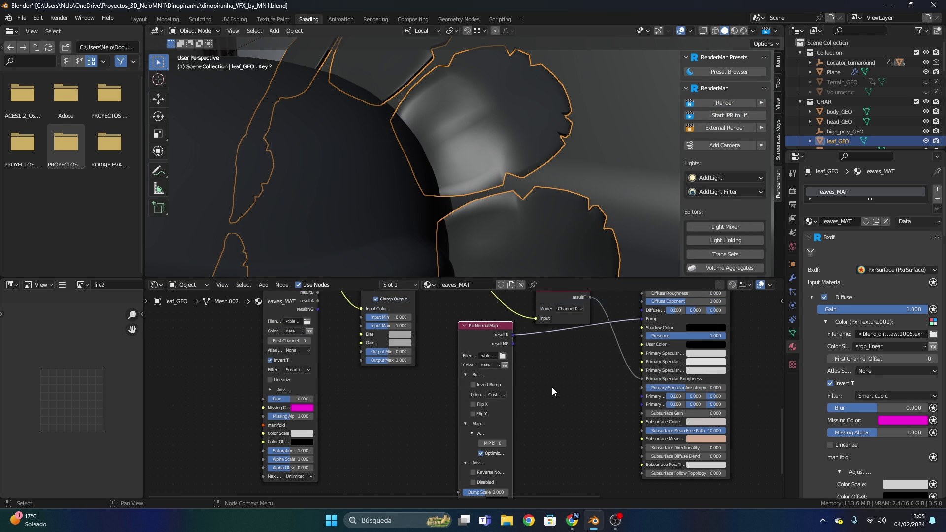
middle_click_drag(552, 386, 505, 409)
Render the viewport live with RenderMan, orbit to the lips and select the leaf
key("z")
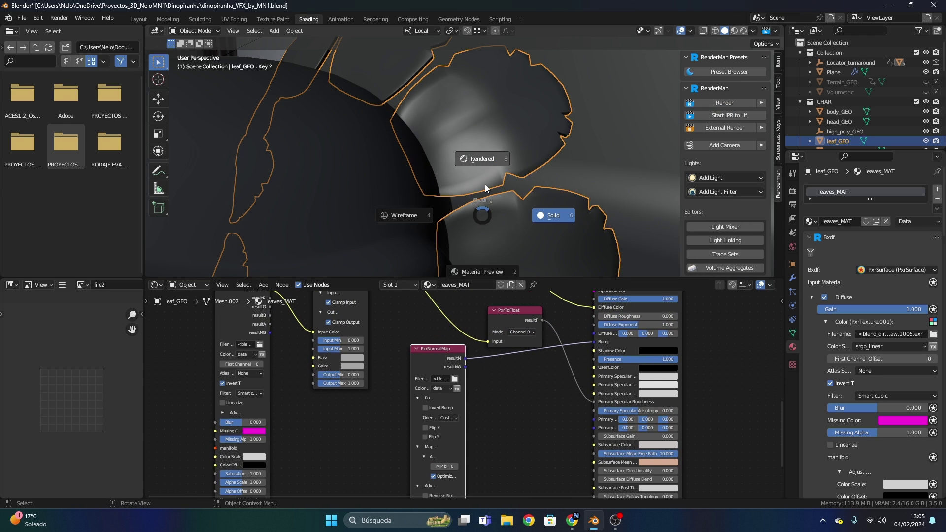
left_click(485, 184)
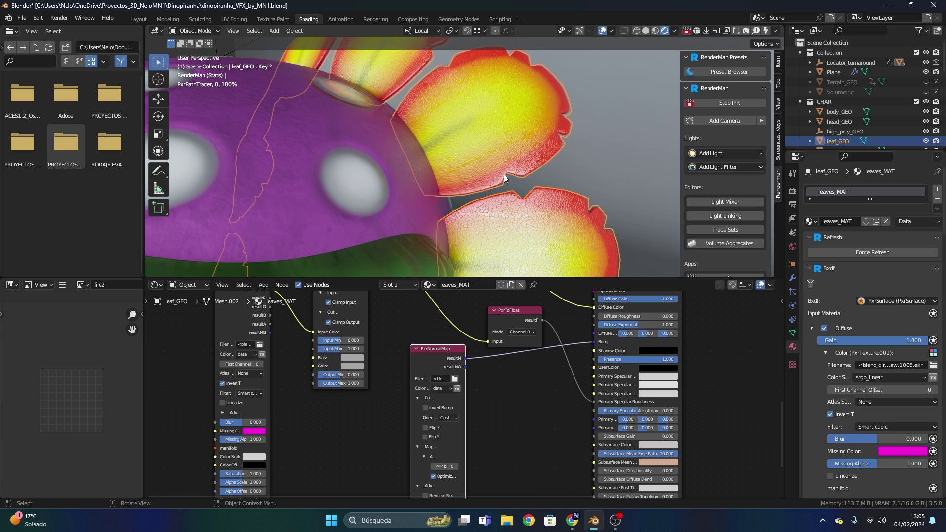
scroll(504, 175, "up", 4)
scroll(504, 175, "down", 4)
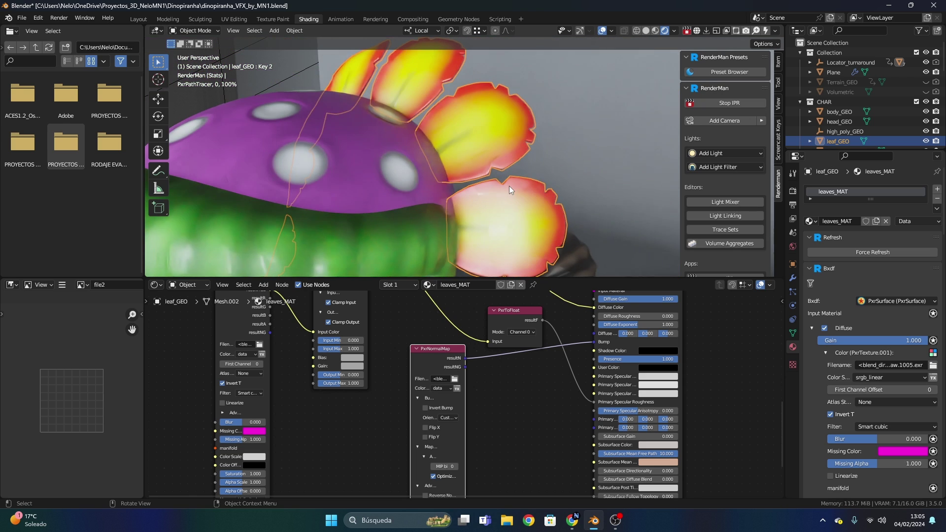
left_click(490, 194)
middle_click_drag(469, 183, 531, 184)
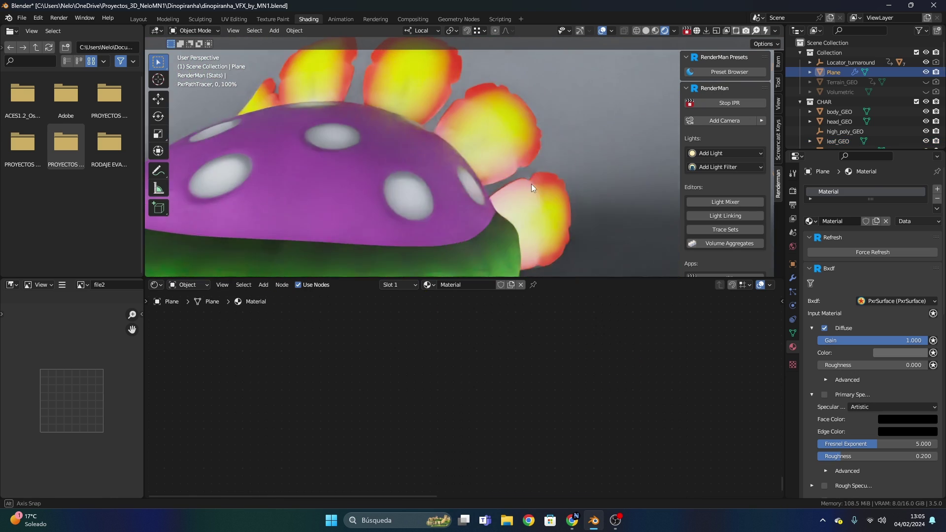
scroll(439, 175, "down", 5)
middle_click_drag(454, 173, 315, 229)
scroll(511, 173, "up", 5)
left_click(297, 238)
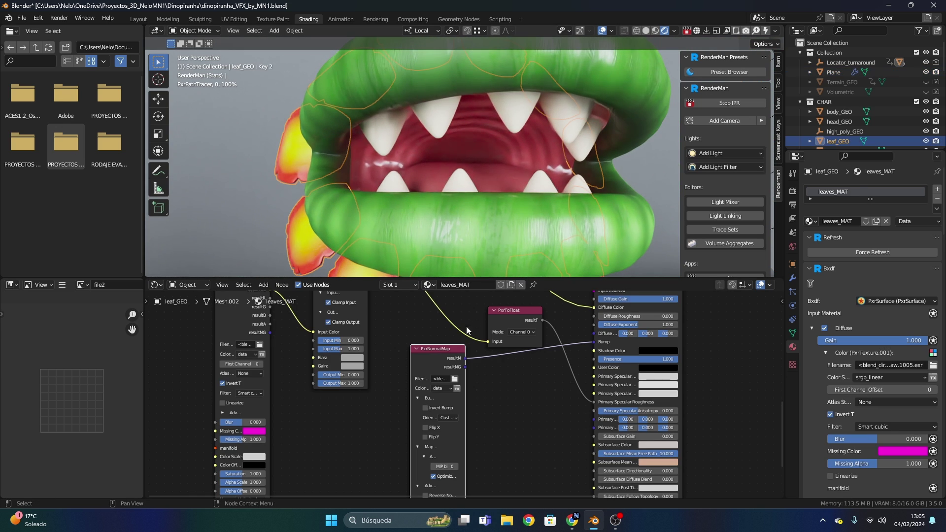
Pan the shader editor to show the full PxrSurface and output nodes
middle_click_drag(401, 326, 450, 389)
scroll(428, 336, "down", 4)
middle_click_drag(435, 319, 402, 303)
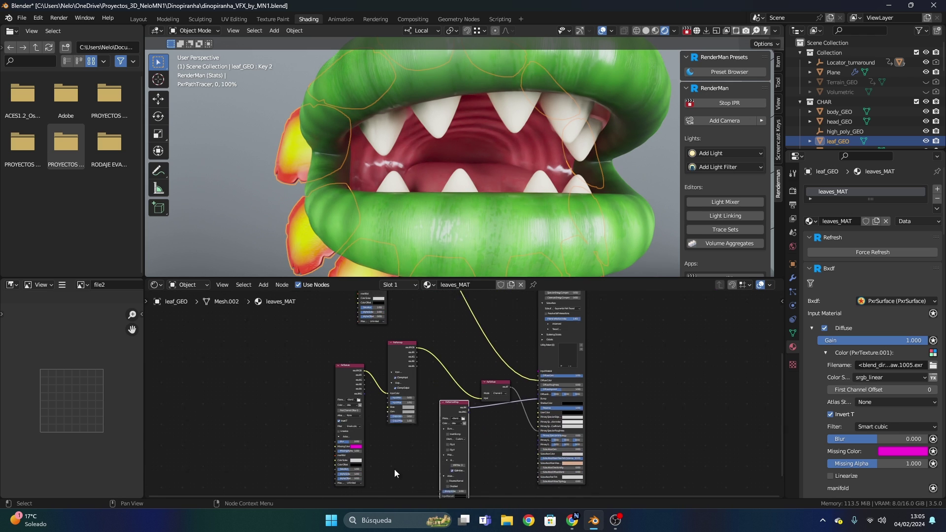
middle_click_drag(395, 473, 392, 461)
middle_click_drag(500, 305, 478, 447)
middle_click_drag(517, 312, 467, 386)
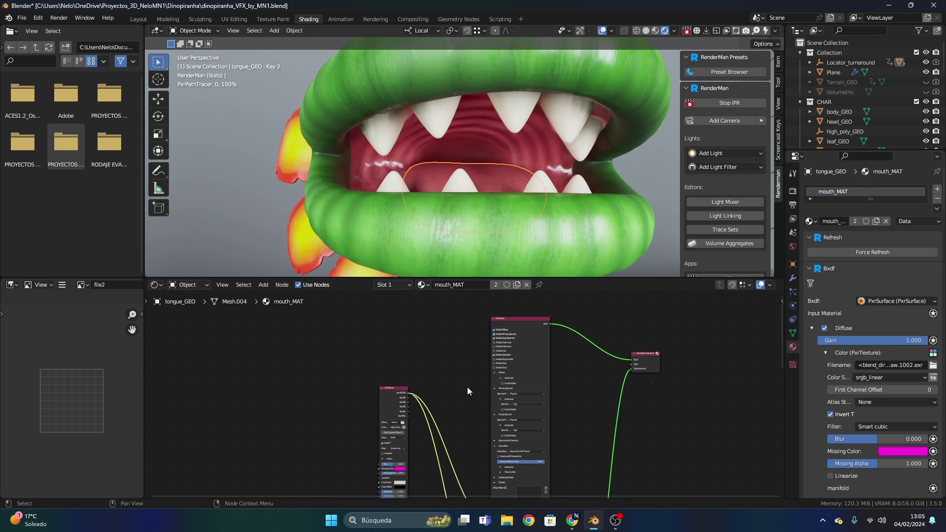
scroll(466, 387, "up", 4)
middle_click_drag(528, 295, 475, 345)
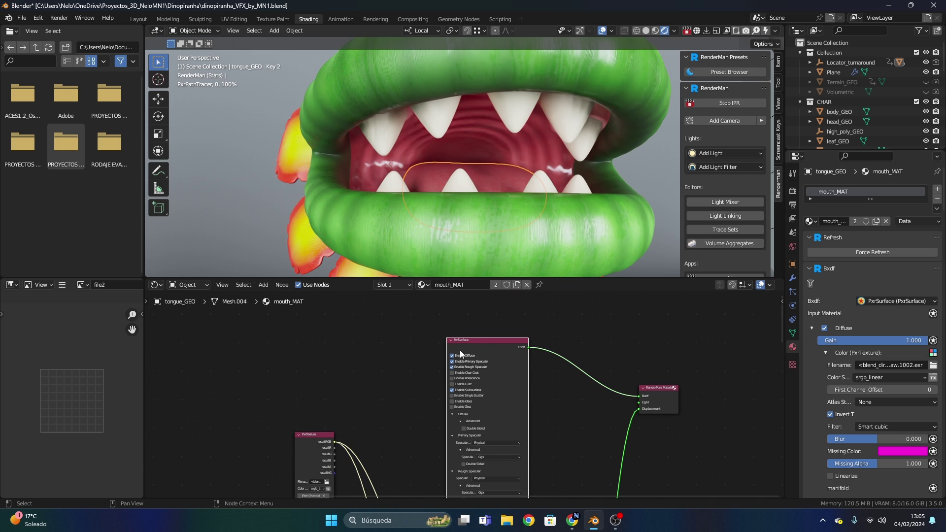
scroll(460, 350, "up", 2)
scroll(455, 320, "down", 2)
Review mouth_MAT's lower PxrSurface inputs and the PxrNormalMap and PxrTexture.003 nodes
mouse_move(449, 422)
middle_mouse_down()
mouse_move(423, 377)
mouse_move(428, 349)
middle_mouse_up()
middle_click_drag(413, 404, 415, 296)
middle_click_drag(409, 427, 414, 297)
middle_click_drag(413, 352, 413, 461)
middle_click_drag(425, 319, 498, 428)
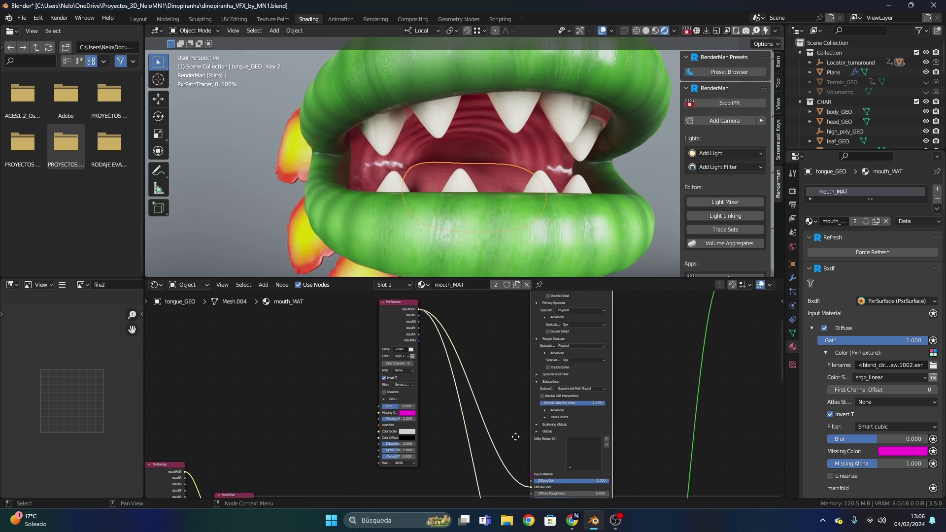
scroll(495, 422, "up", 3)
scroll(495, 422, "up", 2)
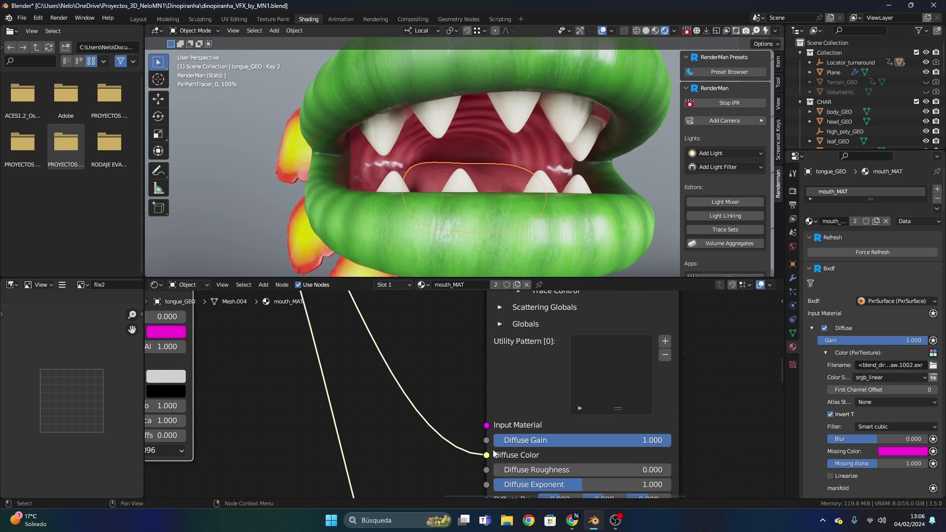
scroll(490, 392, "up", 2)
scroll(491, 391, "down", 6, "shift")
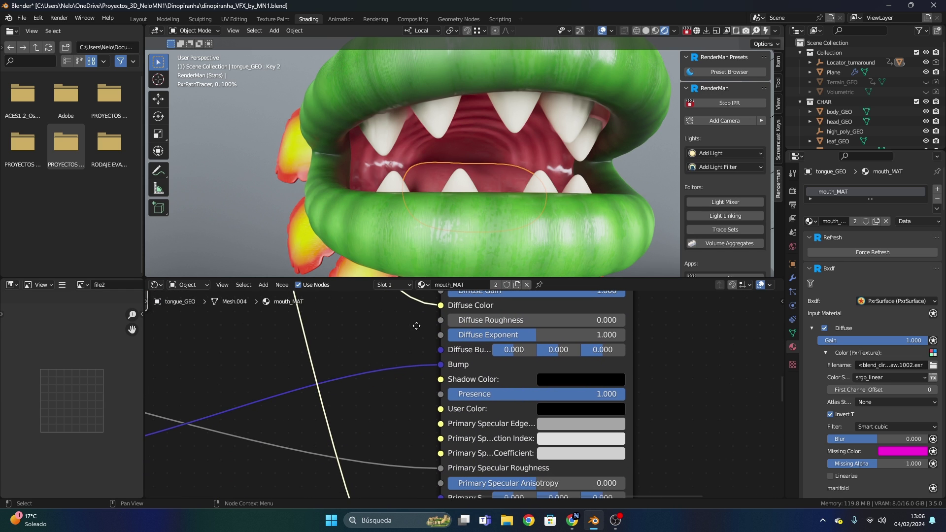
scroll(458, 395, "up", 2)
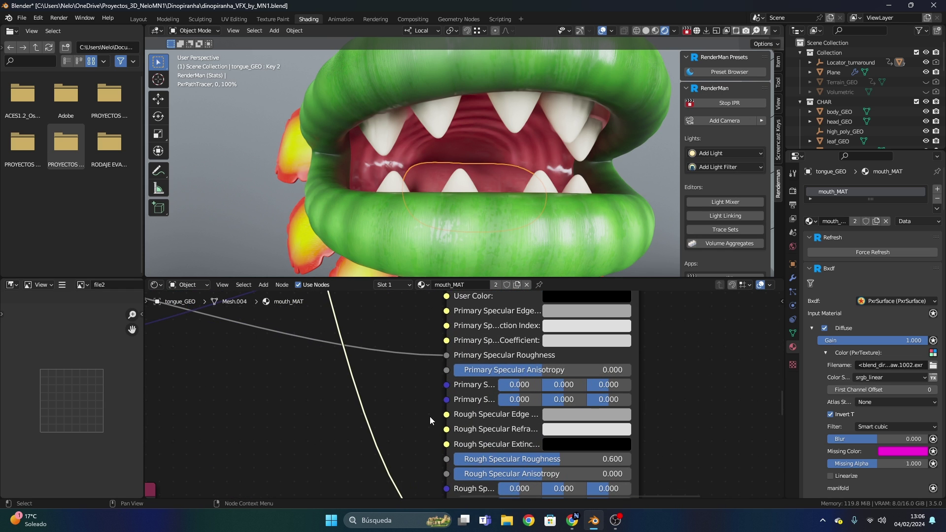
scroll(428, 419, "down", 5)
Inspect the Subsurface inputs and the PxrTexture.001 to PxrDisplace displacement nodes, nudging PxrTexture.001 right
middle_click_drag(423, 436, 423, 317)
middle_click_drag(431, 410, 446, 373)
middle_click_drag(593, 332, 442, 419)
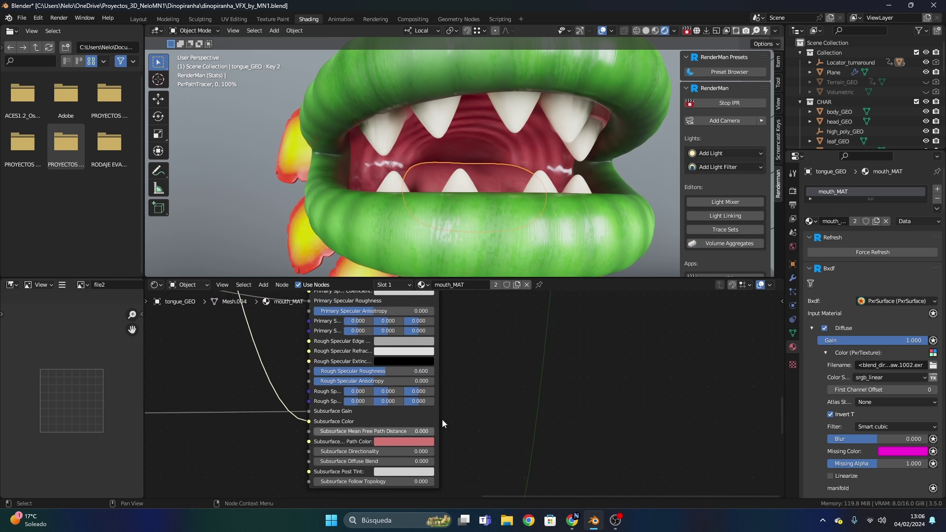
scroll(443, 417, "down", 7)
middle_click_drag(488, 349, 504, 486)
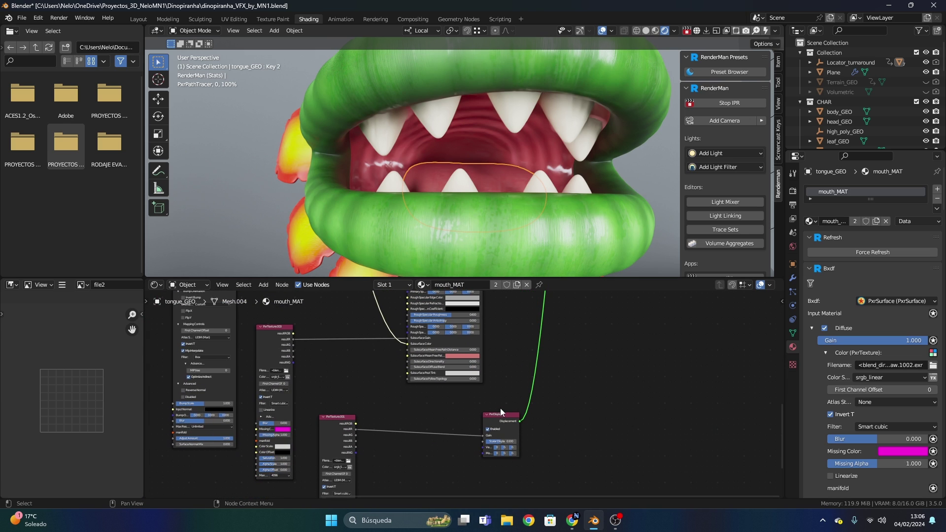
scroll(559, 364, "up", 2)
scroll(400, 372, "up", 1)
left_click_drag(400, 373, 501, 386)
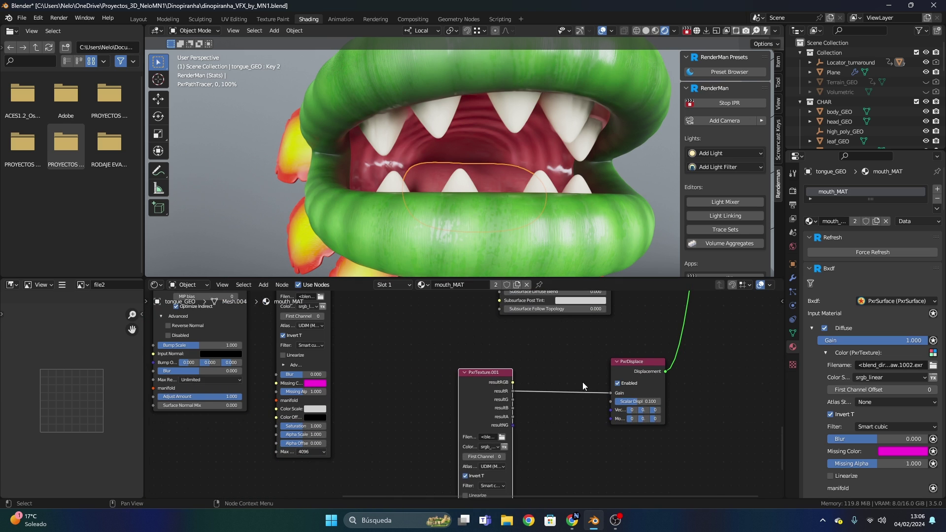
middle_click_drag(583, 381, 464, 449)
scroll(465, 380, "down", 3)
middle_click_drag(506, 340, 505, 302)
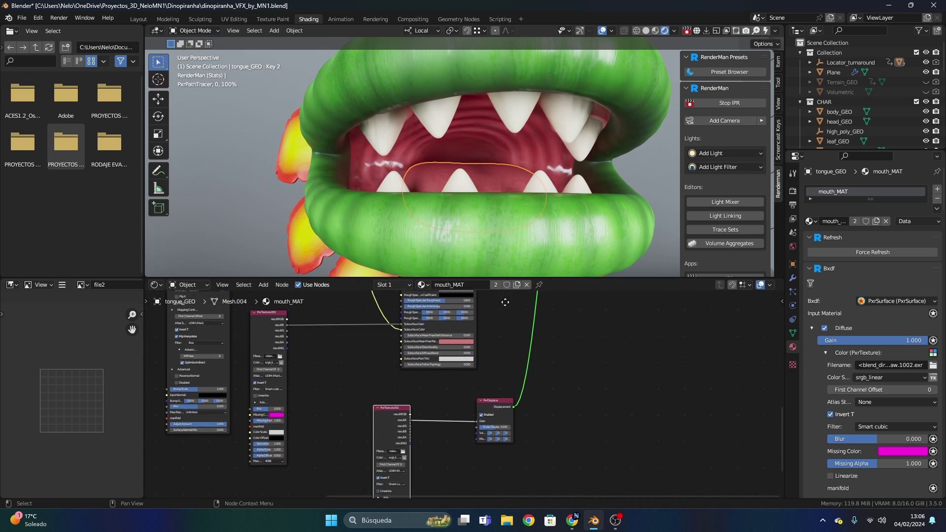
scroll(483, 397, "up", 2)
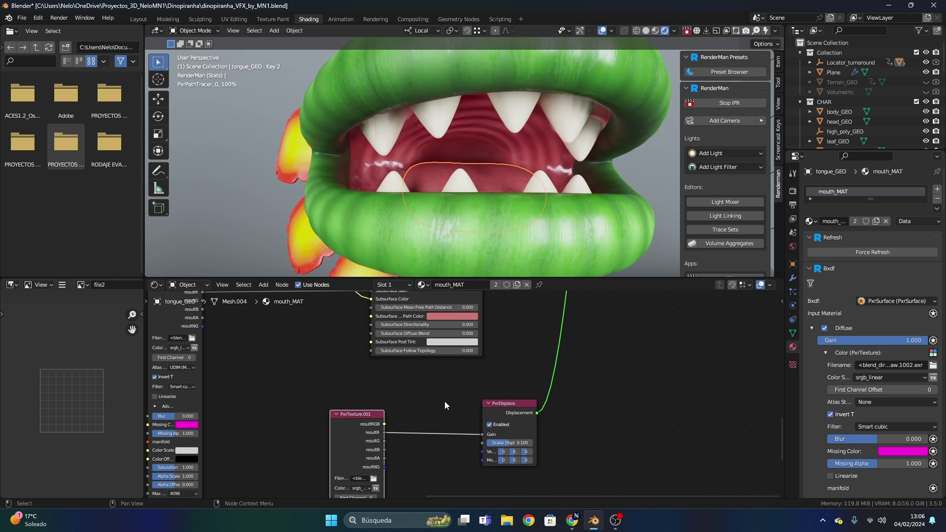
scroll(316, 234, "down", 7)
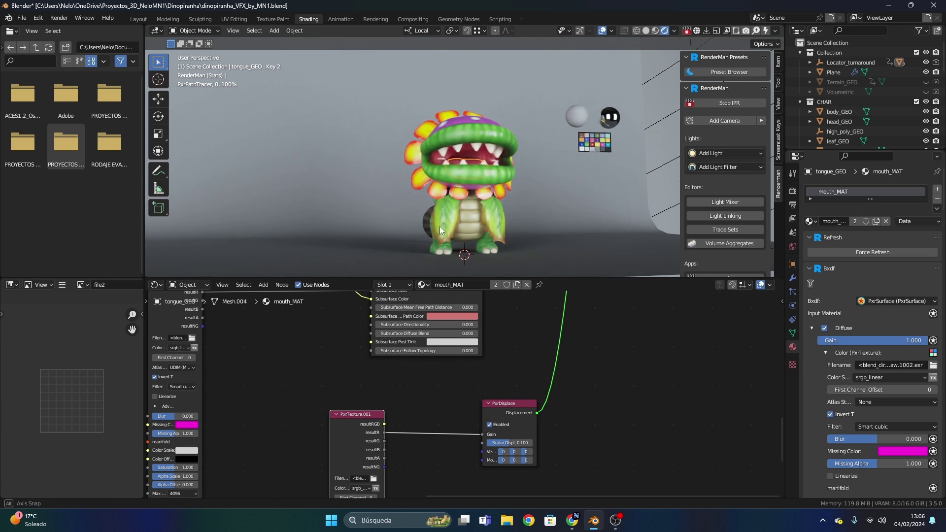
Select the tail sphere and frame PxrTexture.001 and the displacement nodes of lips_tail_MAT
middle_click_drag(440, 226, 479, 223)
left_click(418, 212)
middle_click_drag(504, 360, 548, 304)
scroll(528, 384, "down", 5)
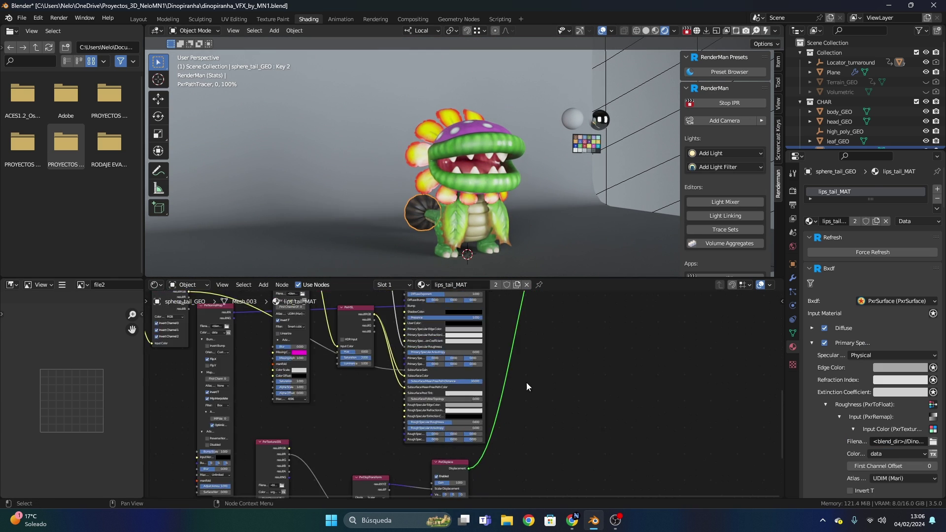
middle_click_drag(528, 396, 608, 325)
scroll(456, 378, "up", 3)
scroll(457, 380, "up", 3)
middle_click_drag(460, 378, 624, 370)
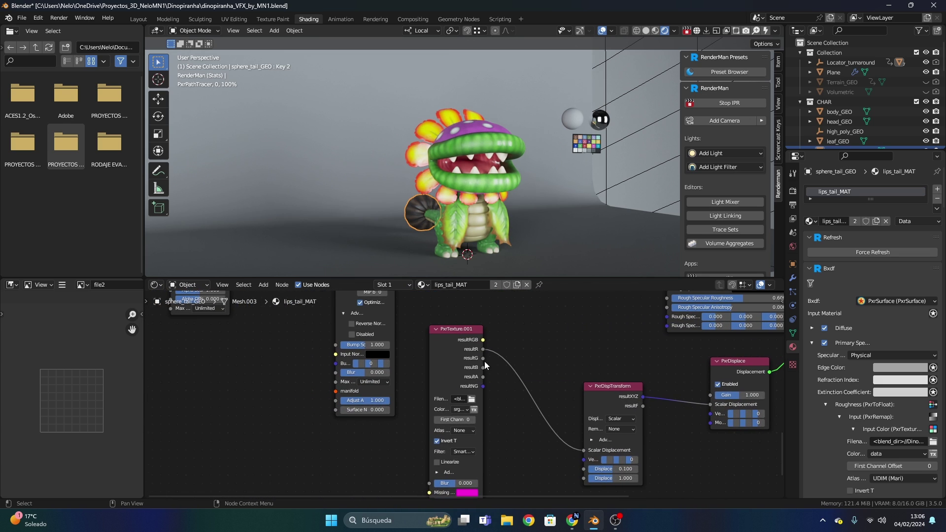
scroll(464, 355, "up", 4)
middle_click_drag(464, 354, 463, 339)
left_click_drag(459, 340, 450, 364)
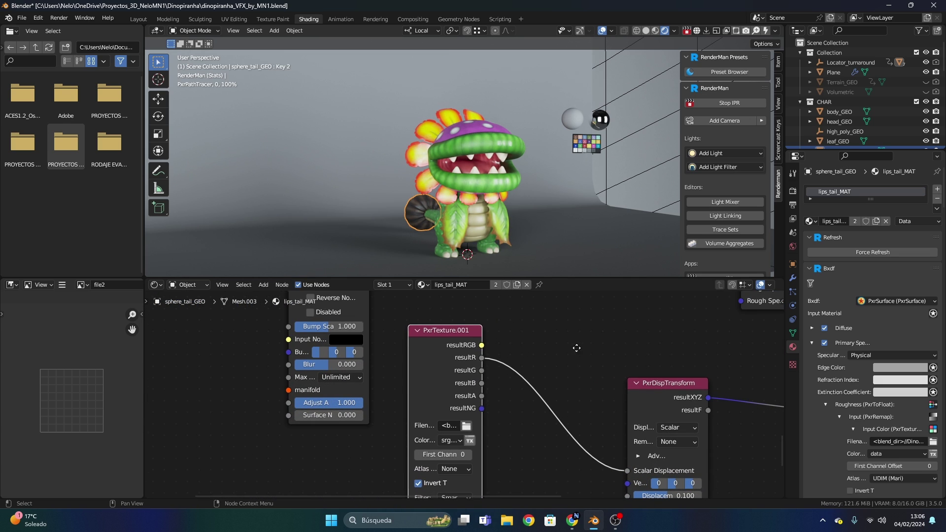
middle_click_drag(576, 349, 412, 347)
Inspect the PxrDispTransform and PxrDisplace node settings in the displacement chain
left_click(502, 384)
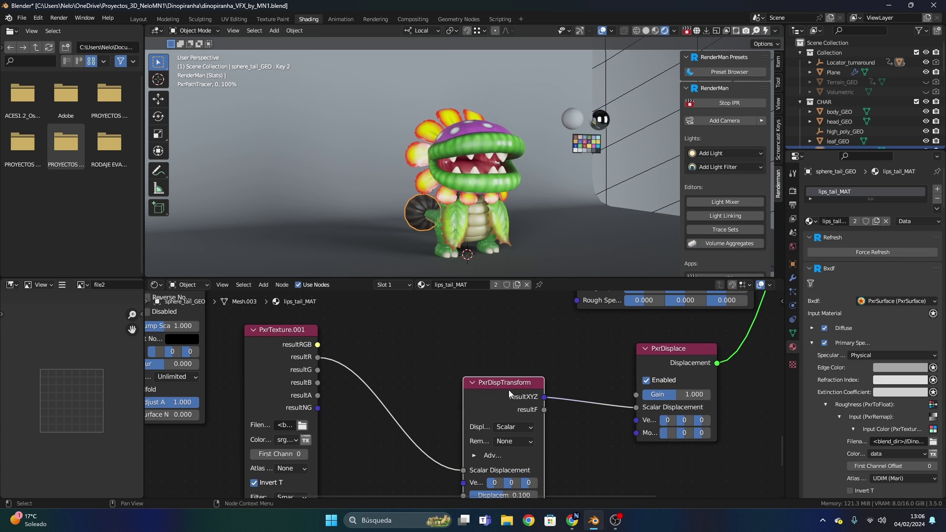
middle_click_drag(508, 390, 468, 383)
middle_click_drag(508, 355, 432, 369)
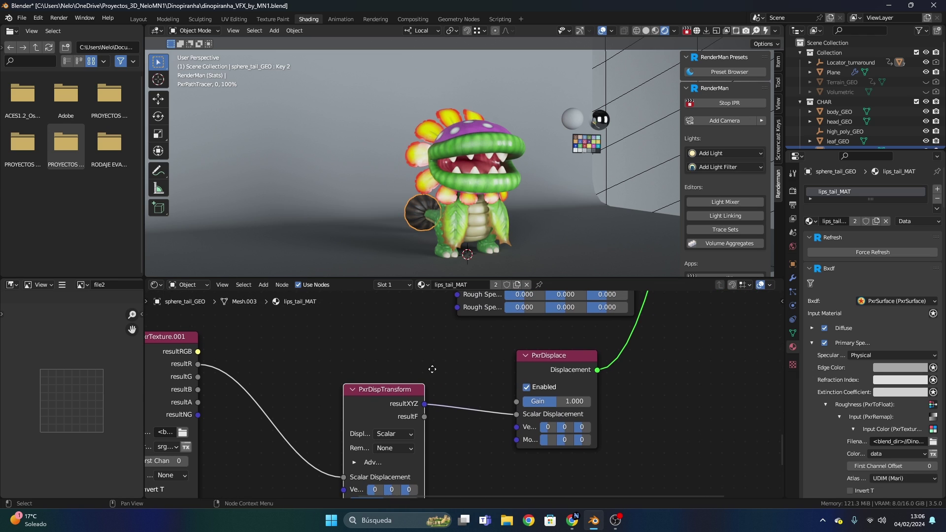
left_click(554, 368)
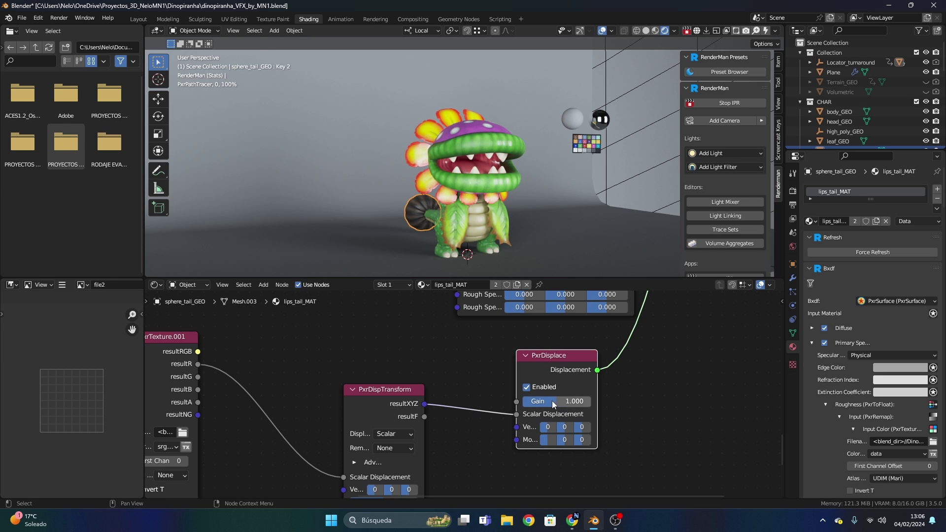
middle_click_drag(417, 404, 476, 342)
left_click(448, 347)
middle_click_drag(473, 421, 493, 402)
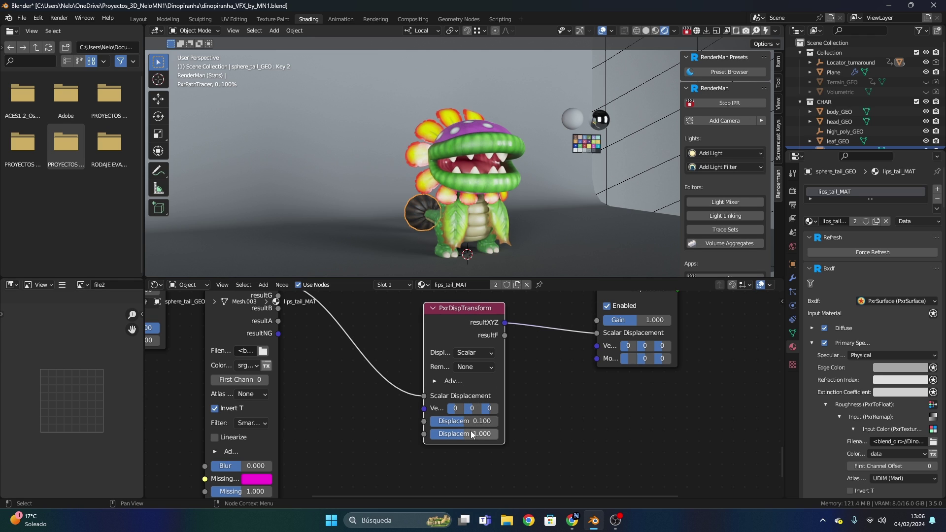
scroll(413, 362, "down", 2)
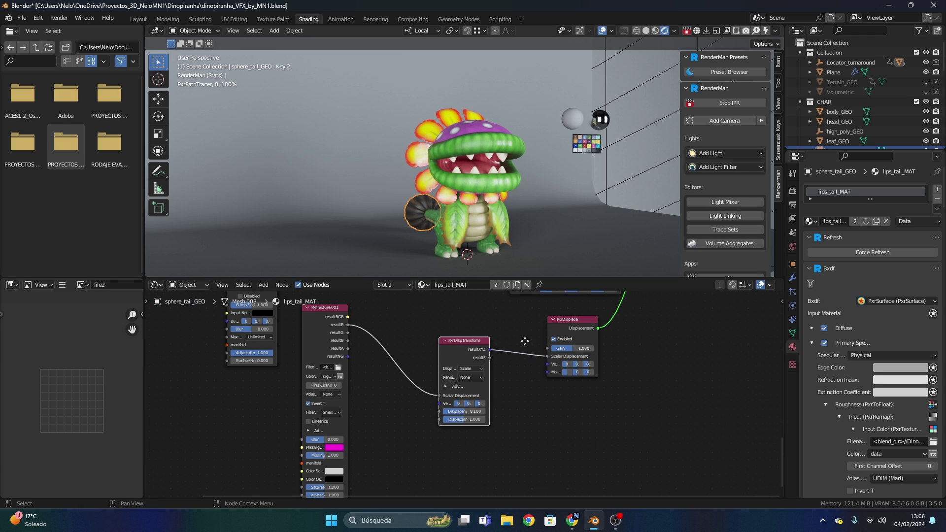
middle_click_drag(524, 341, 501, 404)
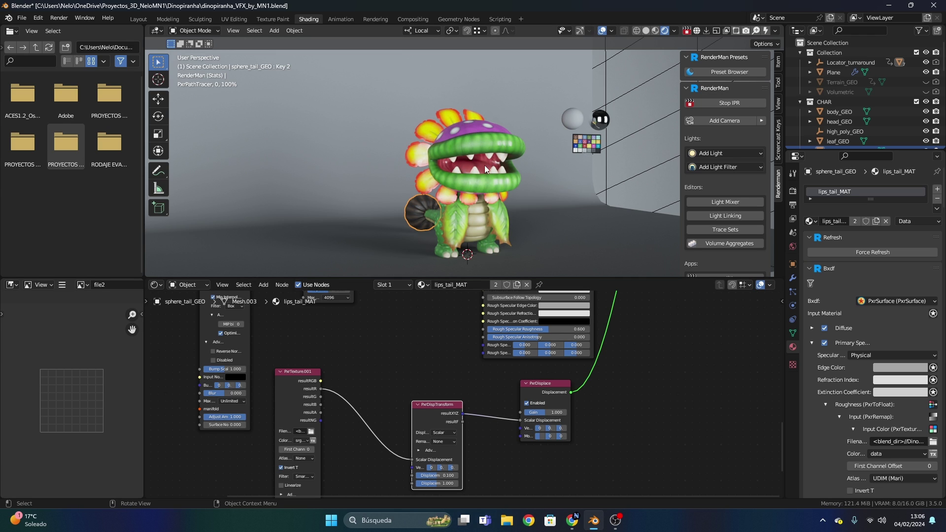
scroll(456, 375, "down", 3)
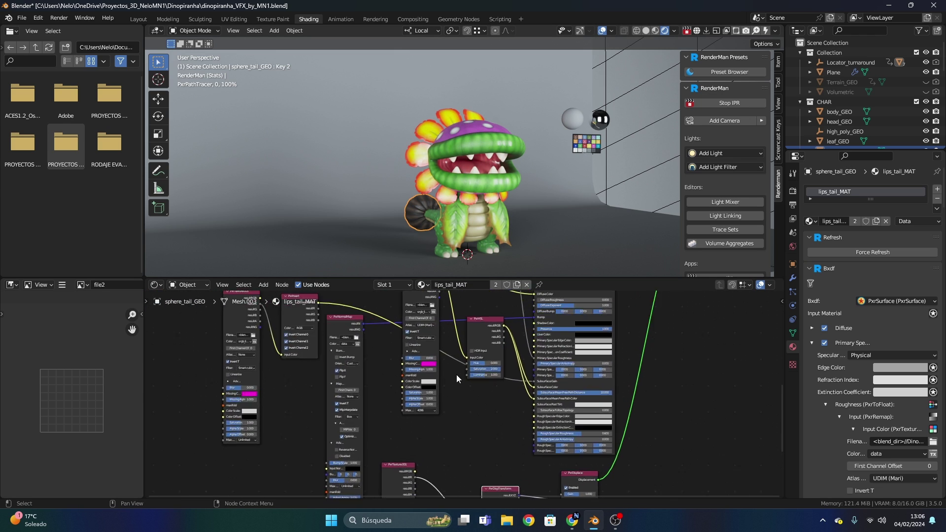
scroll(454, 377, "up", 1)
middle_click_drag(455, 379, 608, 438)
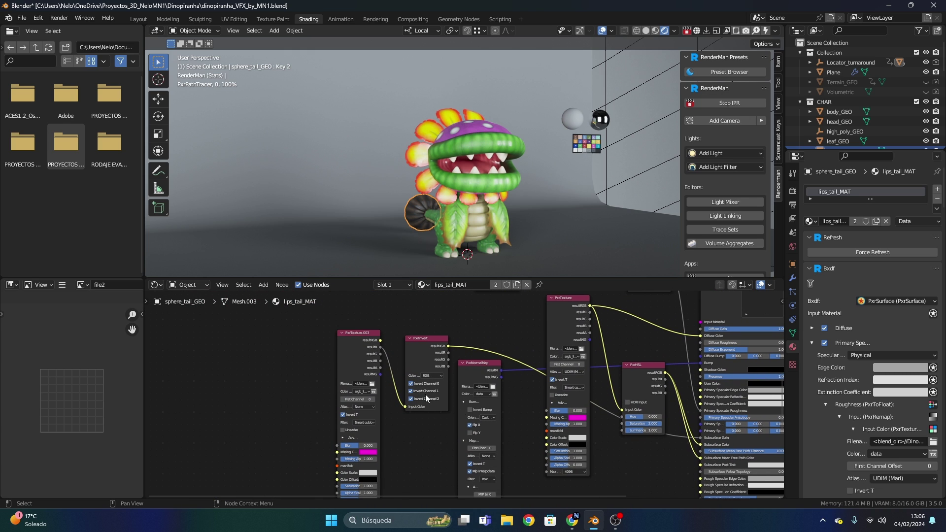
middle_click_drag(499, 334, 436, 333)
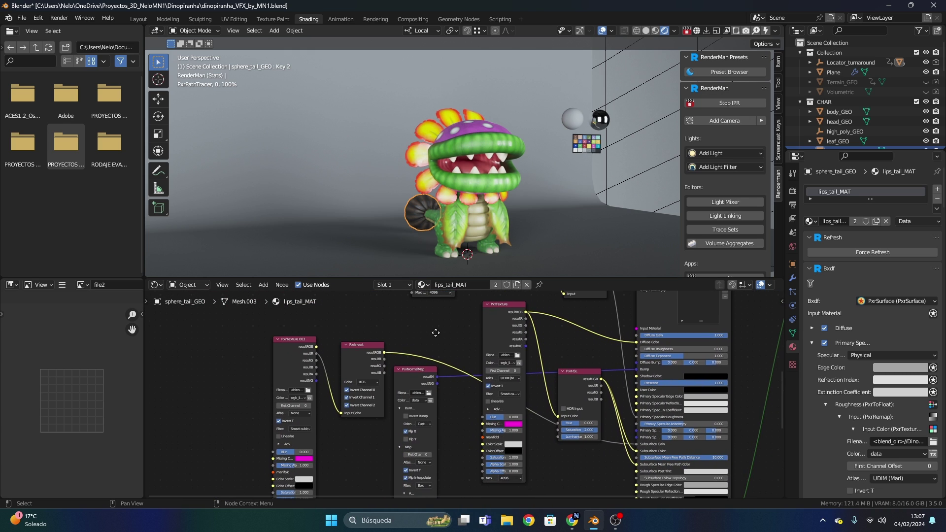
mouse_move(466, 367)
middle_mouse_down()
mouse_move(450, 427)
mouse_move(451, 497)
mouse_move(497, 295)
middle_mouse_up()
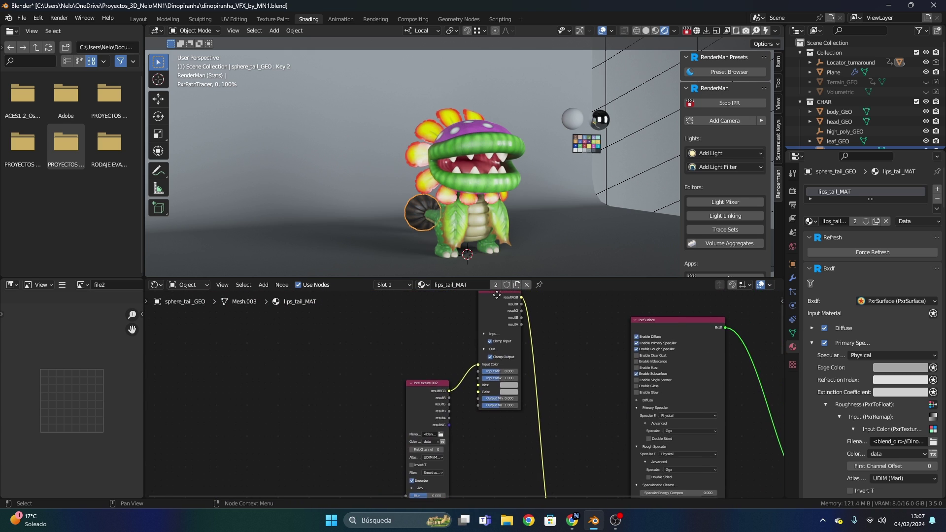
middle_click_drag(452, 331, 447, 378)
scroll(492, 365, "up", 6)
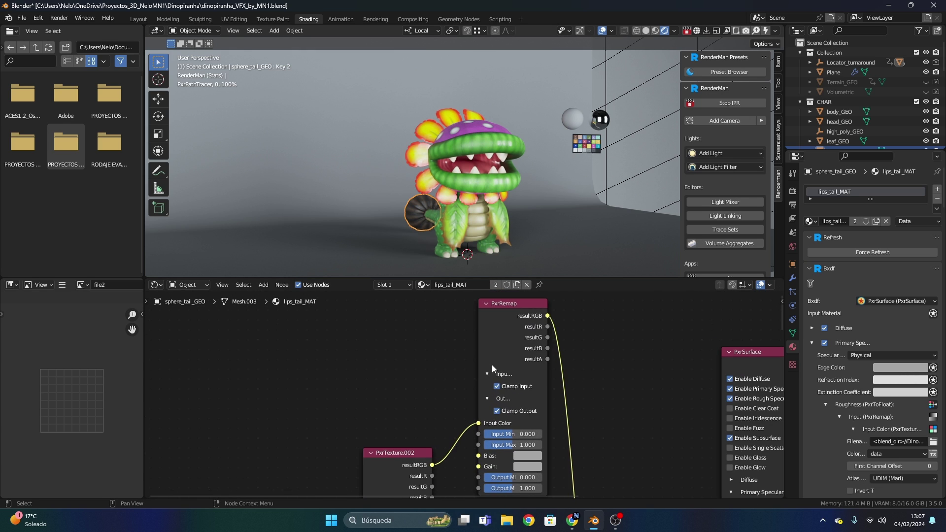
middle_click_drag(504, 388, 446, 290)
scroll(550, 427, "down", 8)
middle_click_drag(550, 430, 521, 489)
scroll(477, 391, "up", 4)
scroll(477, 392, "down", 5)
scroll(440, 383, "up", 5)
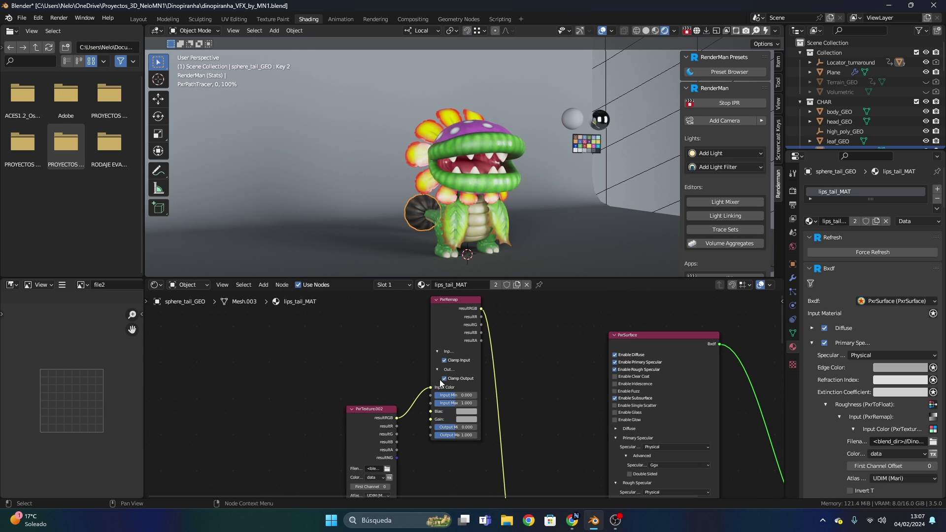
middle_click_drag(441, 383, 440, 406)
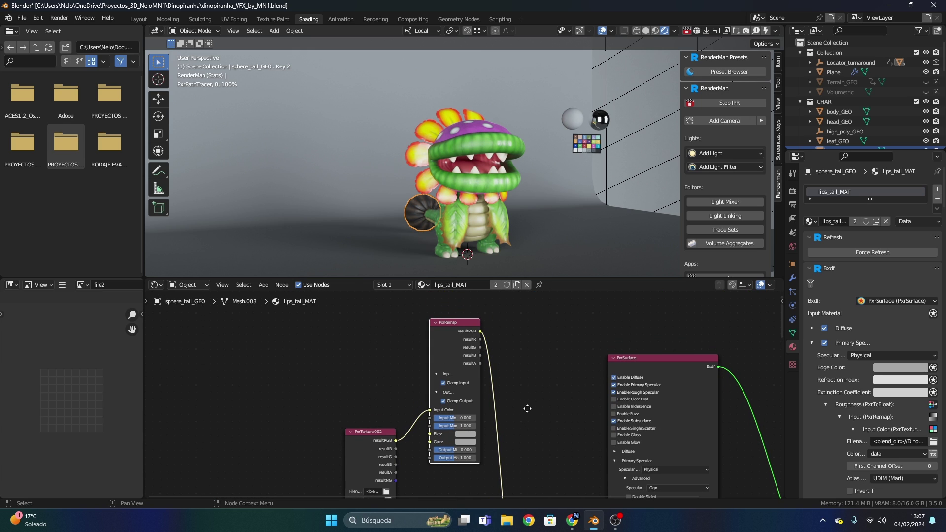
scroll(519, 370, "up", 6)
middle_click_drag(527, 409, 565, 413)
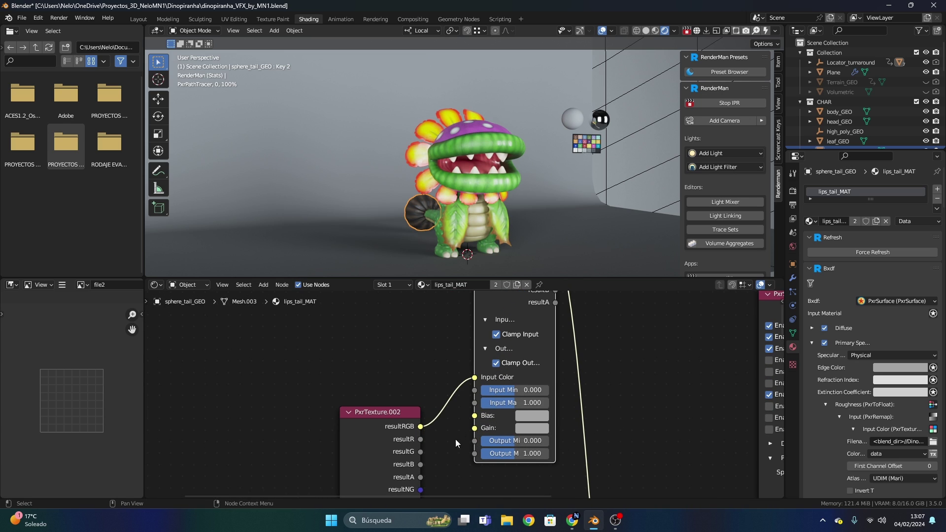
middle_click_drag(623, 444, 499, 251)
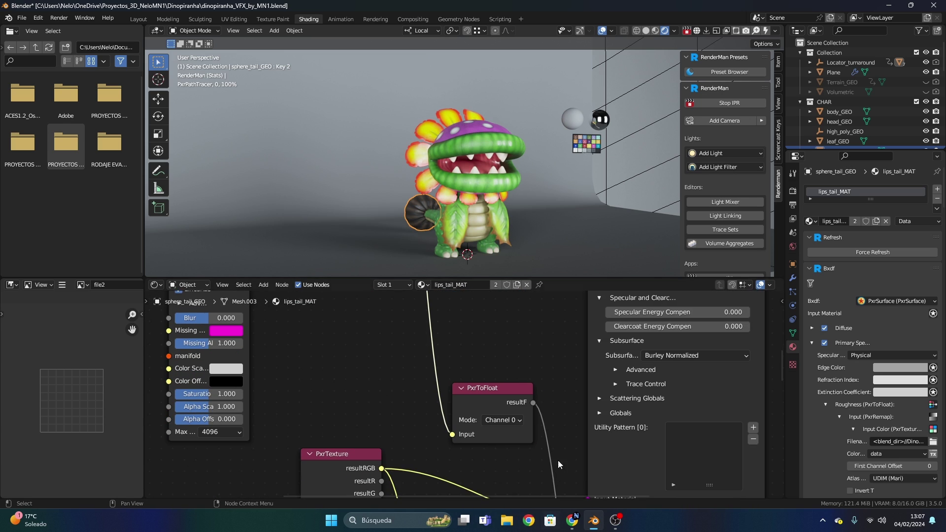
middle_click_drag(560, 445, 459, 302)
middle_click_drag(466, 416, 436, 313)
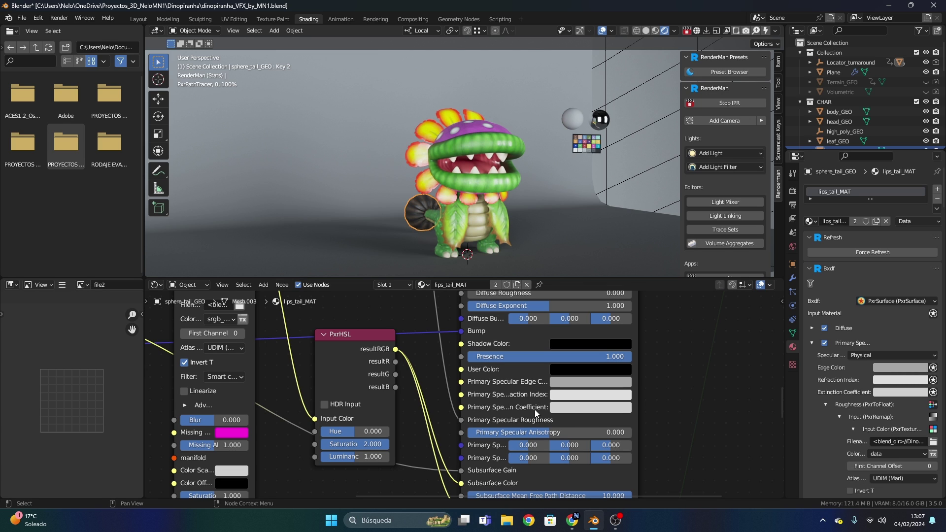
scroll(522, 395, "down", 6)
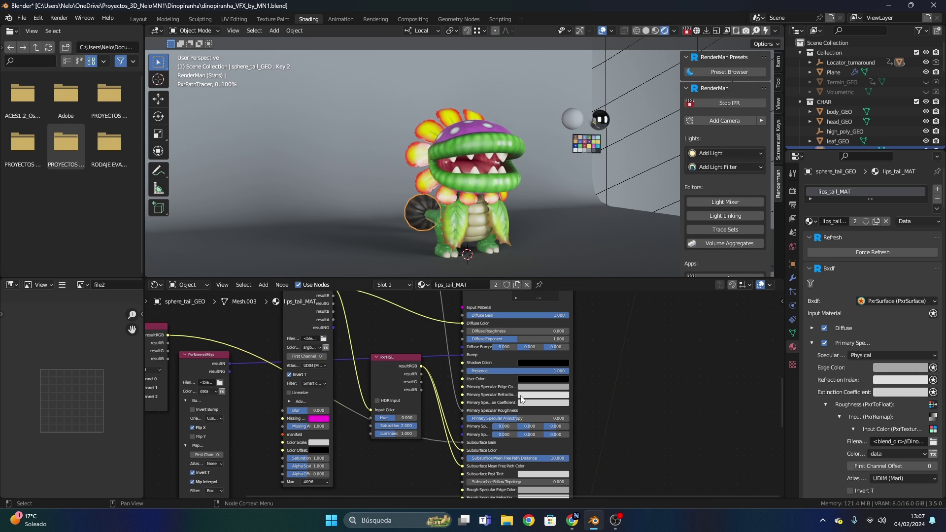
middle_click_drag(527, 382, 533, 470)
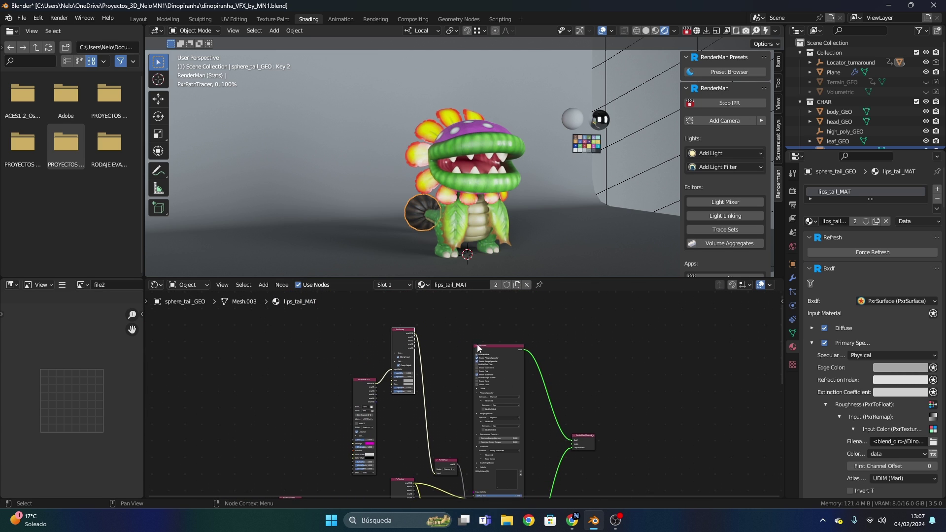
scroll(481, 374, "up", 5)
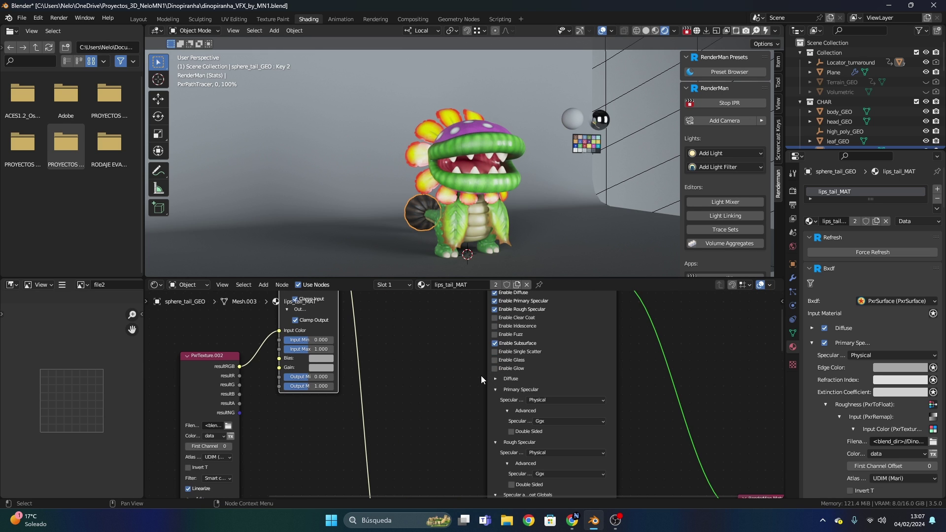
scroll(468, 411, "down", 6)
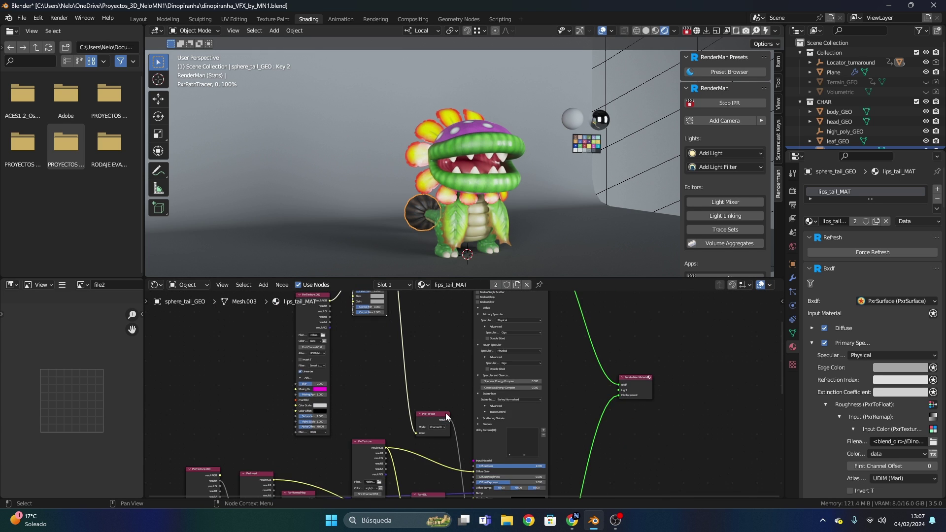
scroll(512, 324, "up", 1)
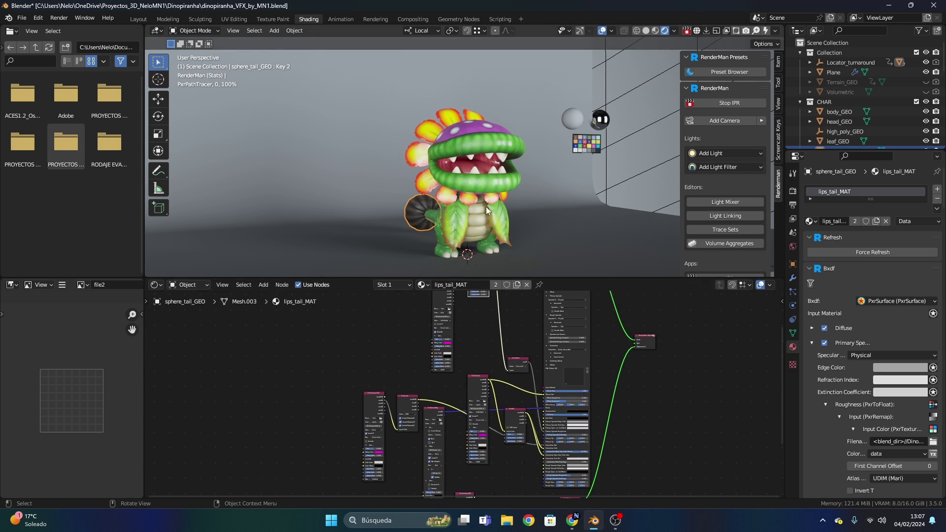
Switch the viewport to Solid shading and look through Turnaround_CAM
key("z")
left_click(515, 165)
left_click(463, 173)
scroll(465, 214, "down", 5)
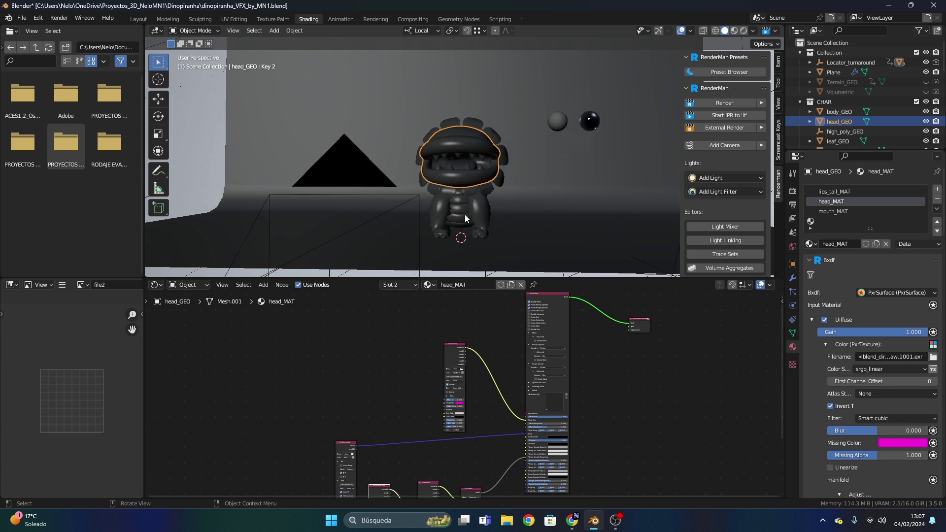
left_click(448, 167)
key("ctrl+KP_0")
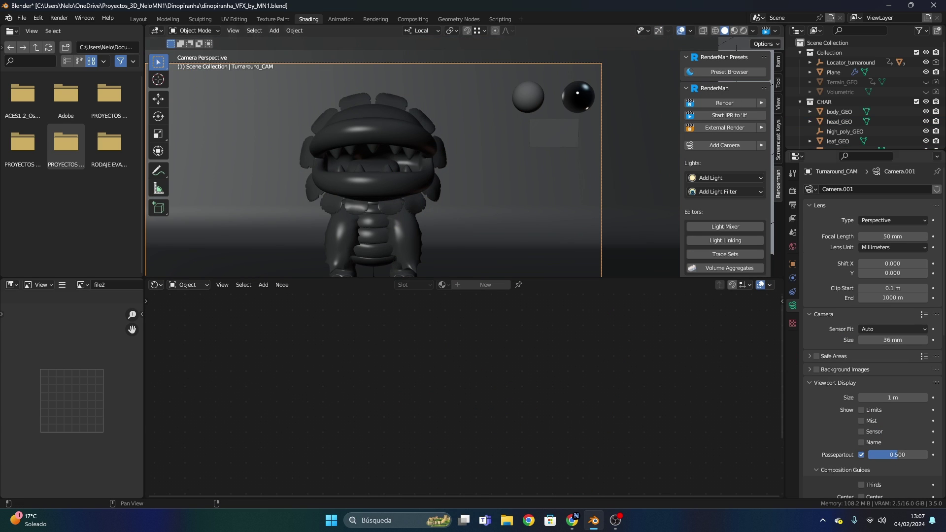
Keep the RenderMan render output set to the 'it' viewer
left_click(791, 193)
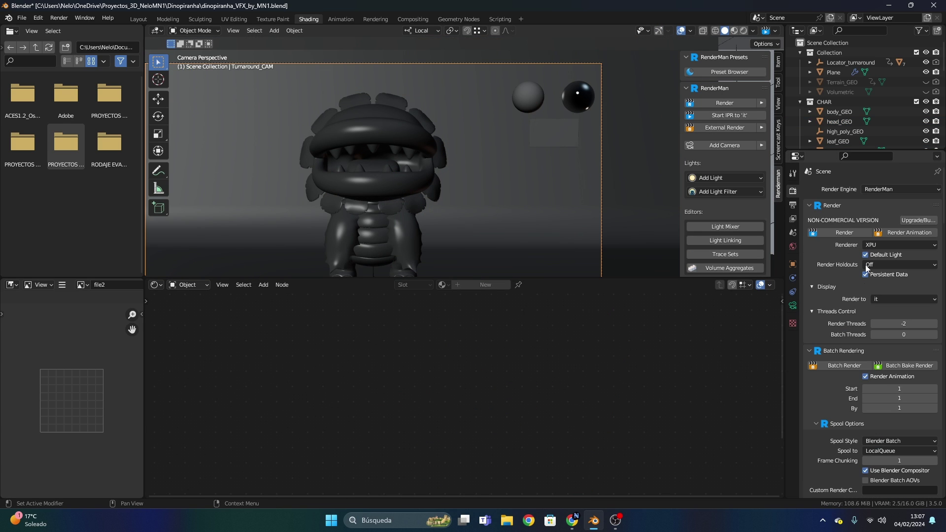
left_click(878, 299)
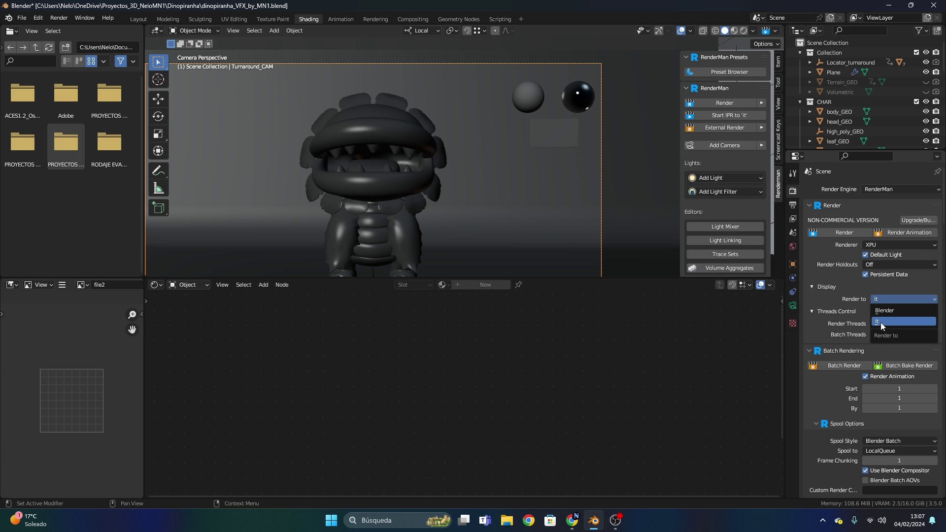
left_click(882, 300)
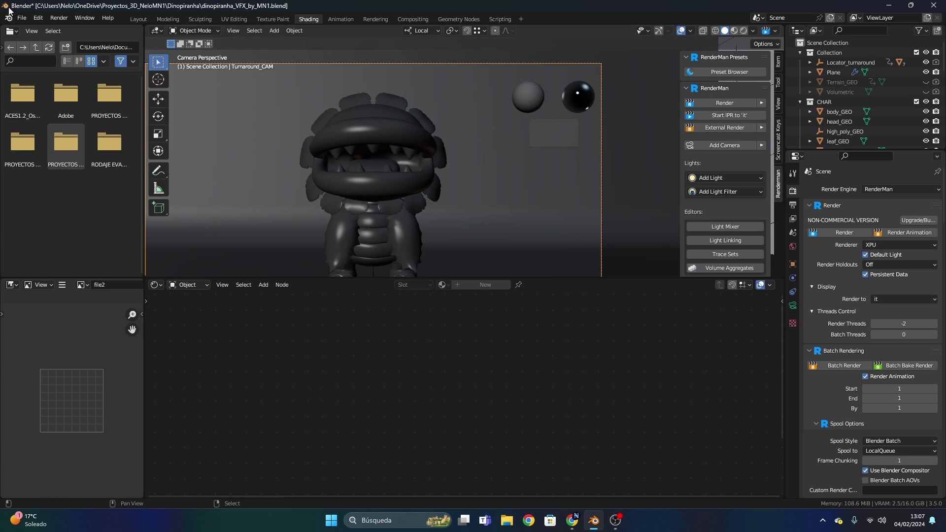
Start the final Render Image, allow it through the firewall, and raise the it viewer
left_click(59, 17)
left_click(69, 29)
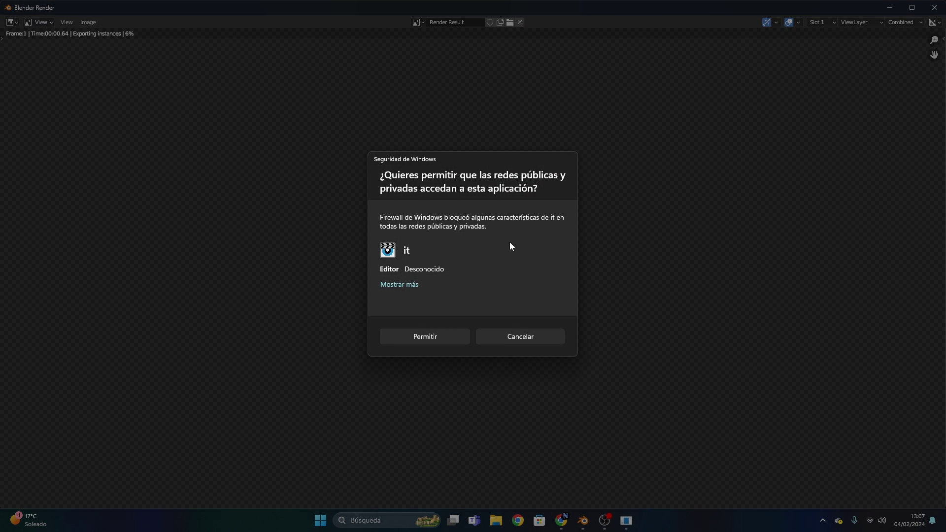
left_click(407, 337)
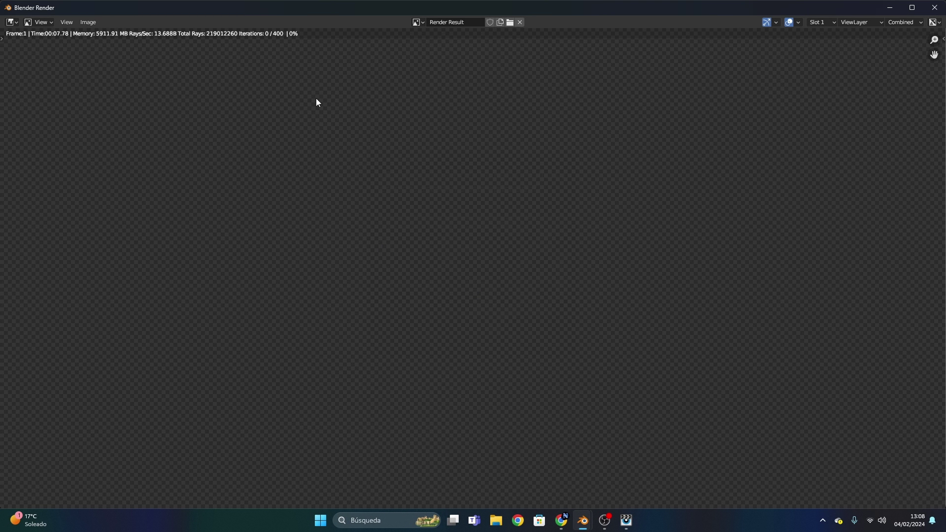
left_click(625, 520)
Maximize the it viewer, zoom out, and apply the sRGB OETF display view
left_click_drag(217, 44, 316, 103)
left_click(352, 101)
scroll(332, 251, "down", 2)
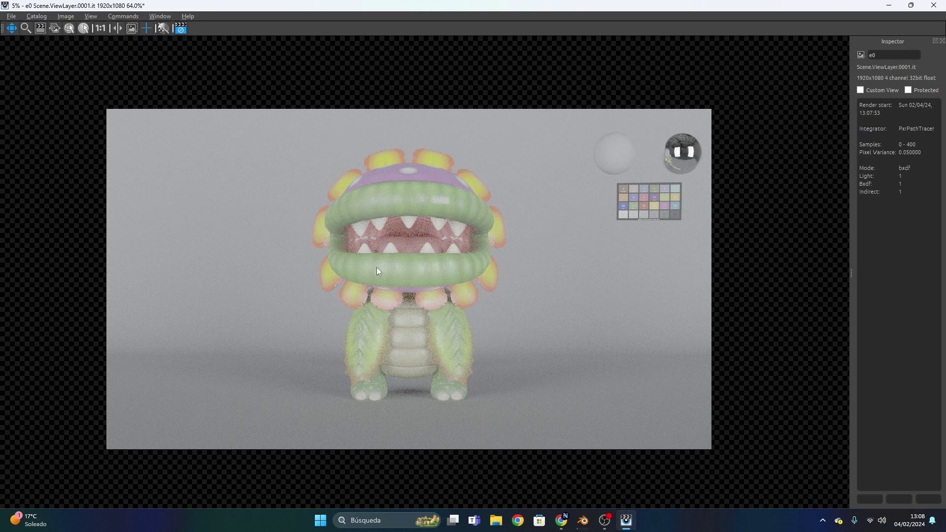
left_click(123, 18)
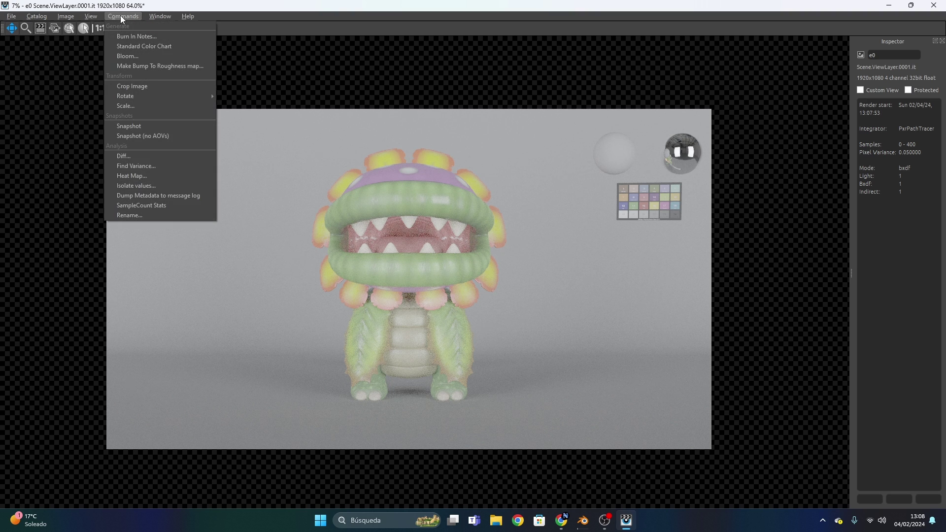
mouse_move(89, 16)
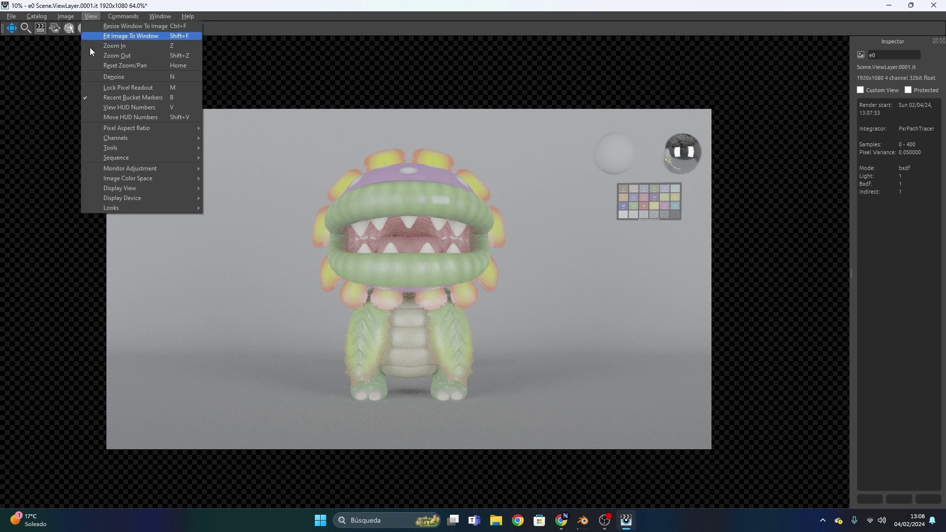
mouse_move(125, 187)
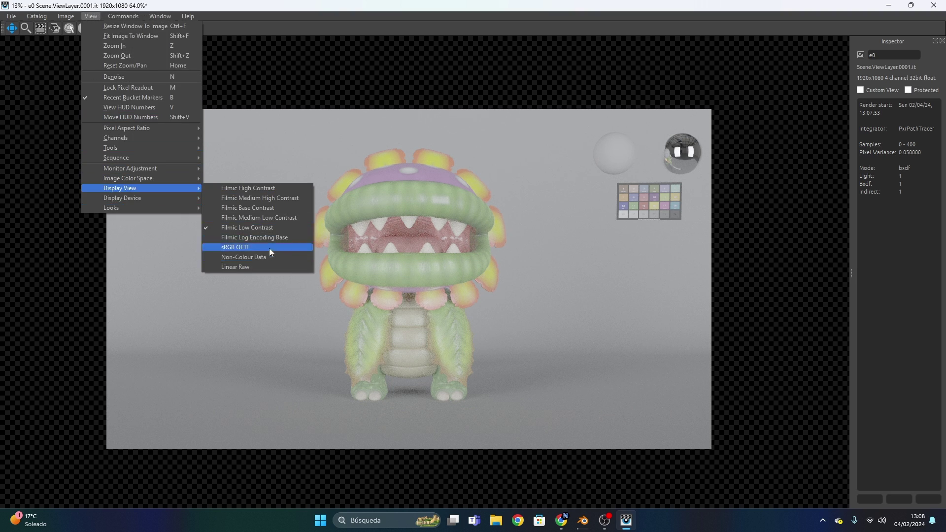
left_click(269, 248)
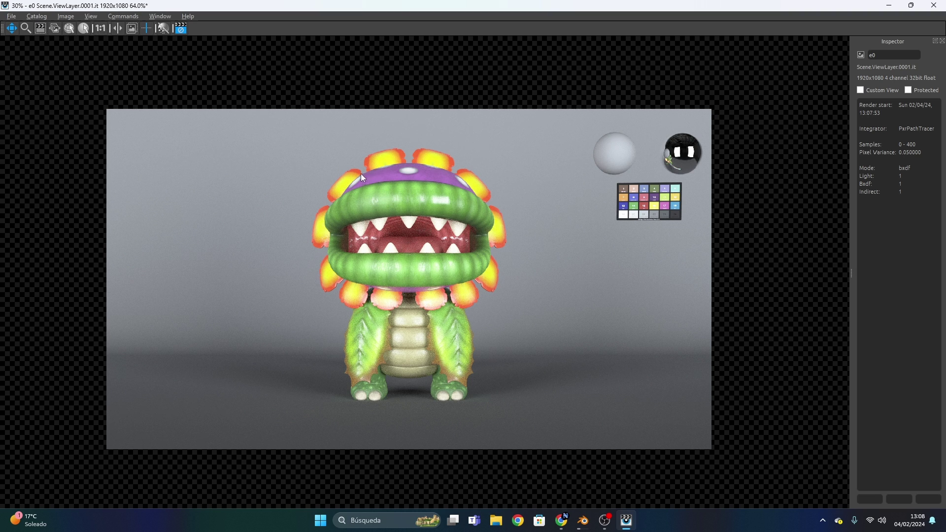
scroll(363, 209, "up", 1)
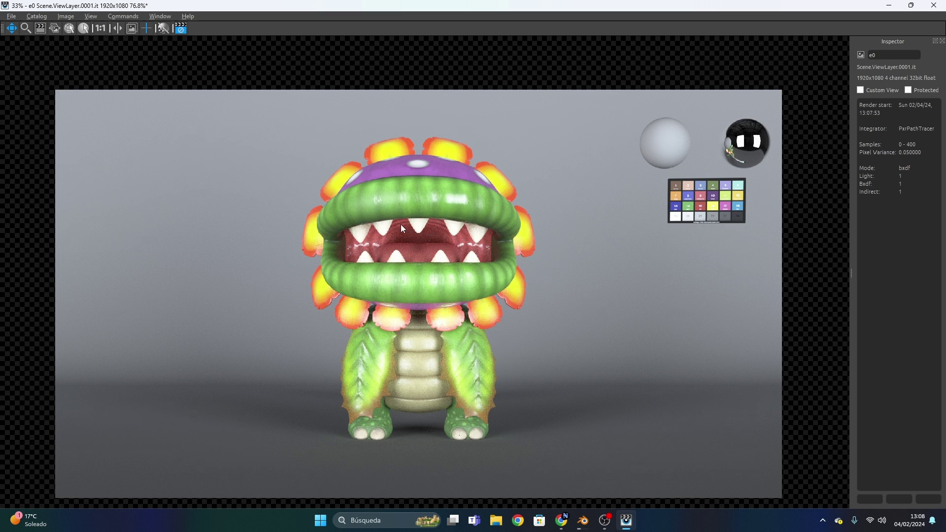
scroll(444, 237, "up", 1)
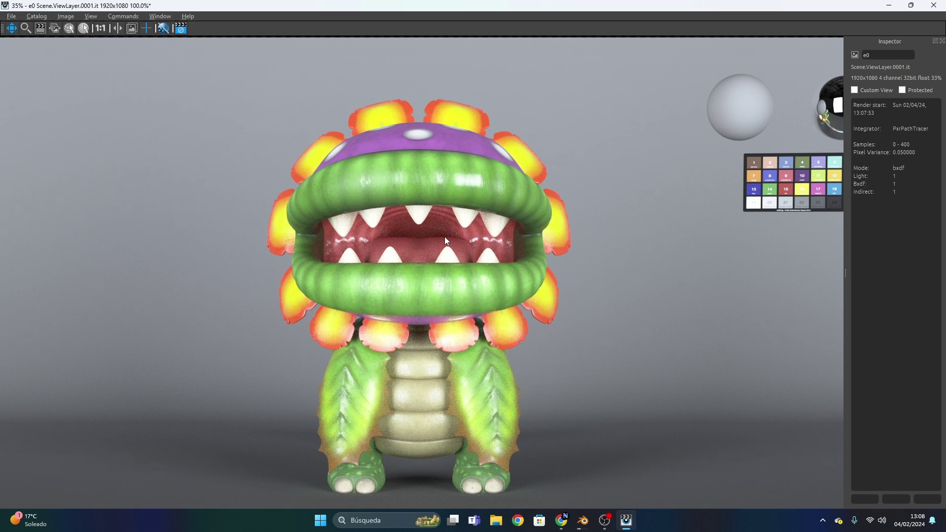
scroll(436, 244, "up", 2)
scroll(443, 231, "down", 3)
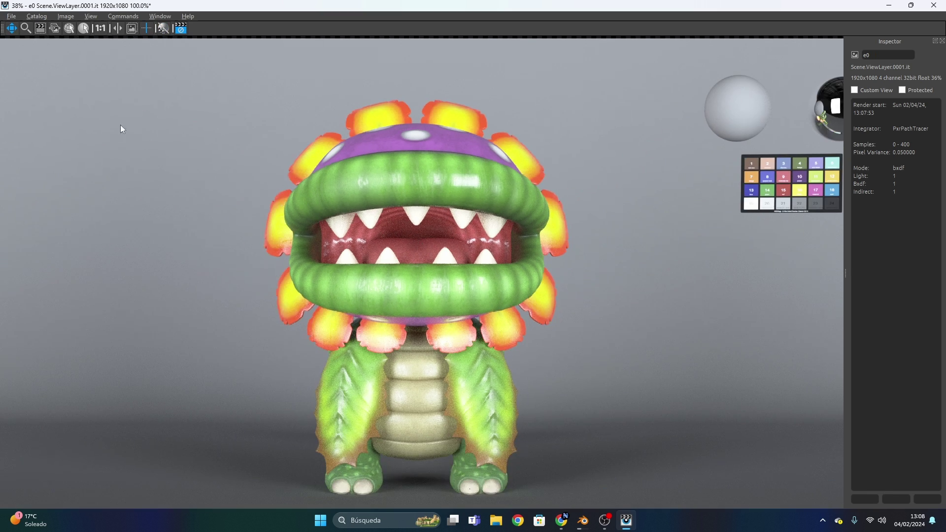
scroll(411, 256, "up", 2)
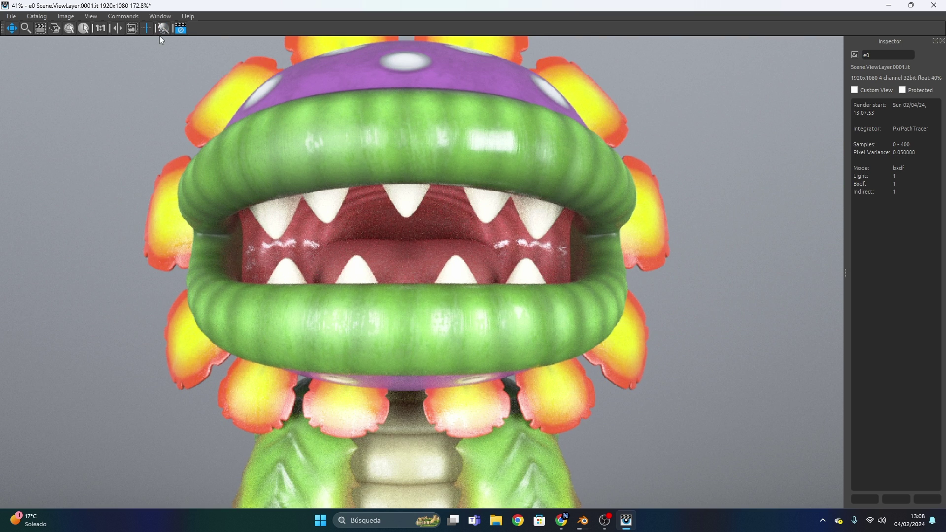
left_click(162, 29)
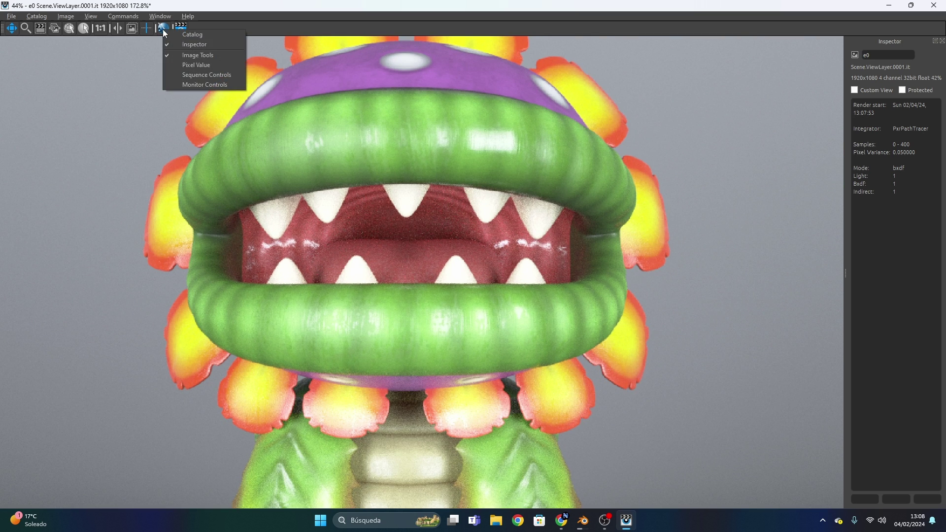
left_click(163, 29)
scroll(602, 338, "down", 5)
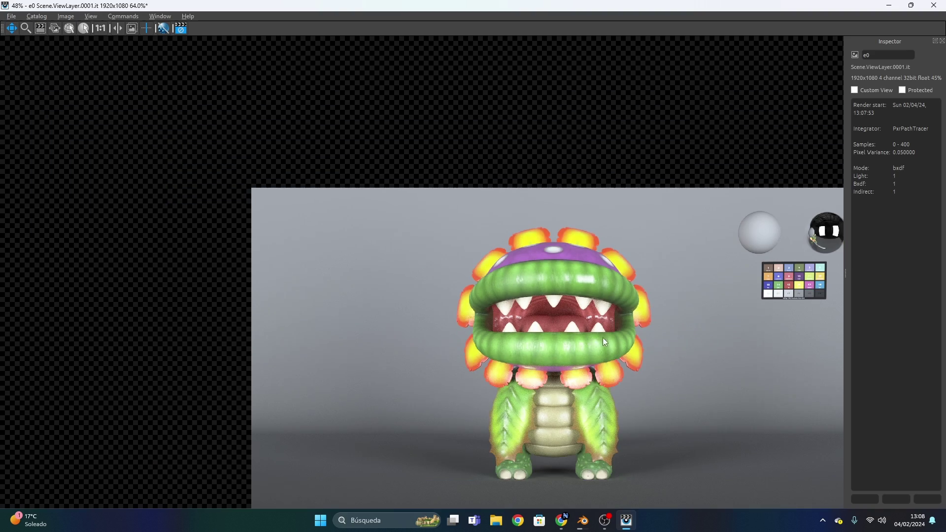
left_click_drag(581, 327, 460, 252)
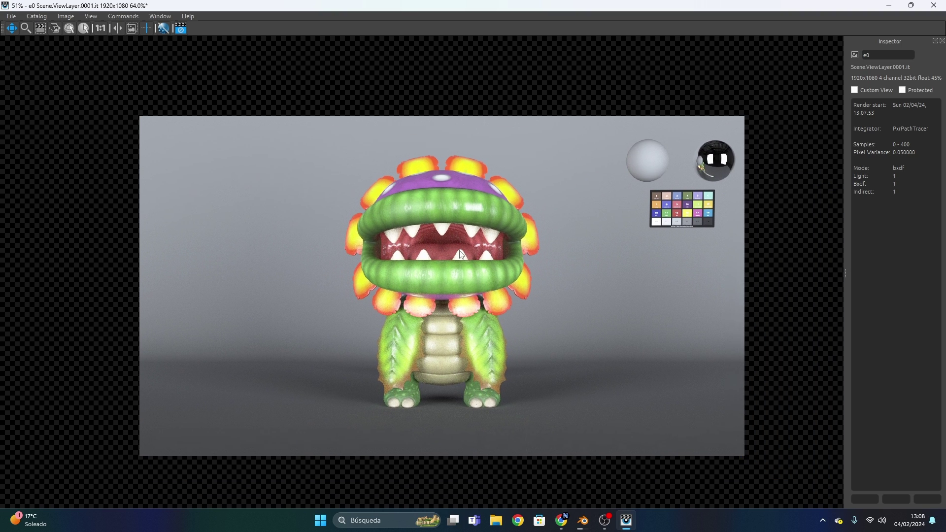